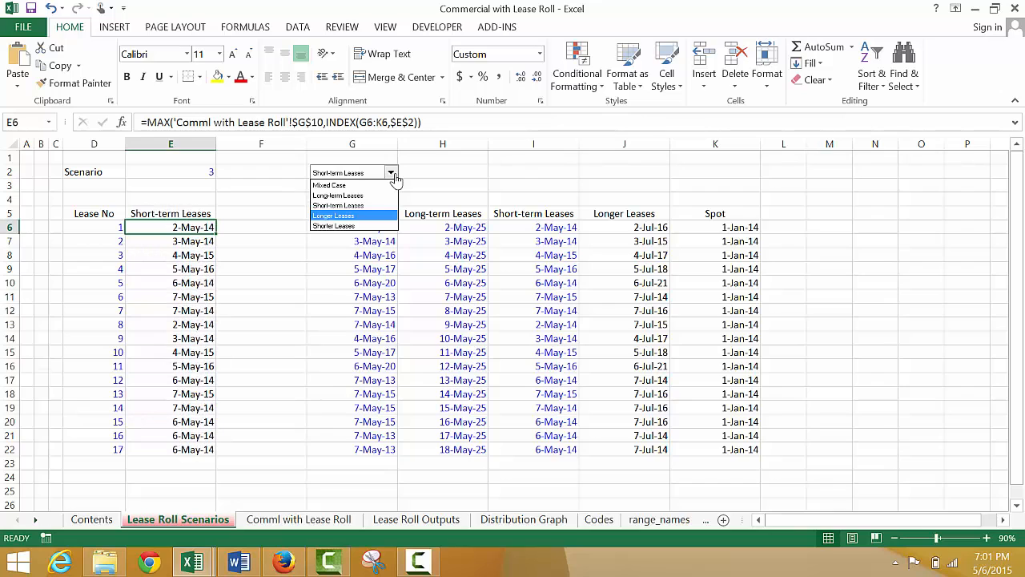
Step: Switch the lease roll scenario to Mixed Case and select the scenario heading above the resulting lease dates
click(394, 185)
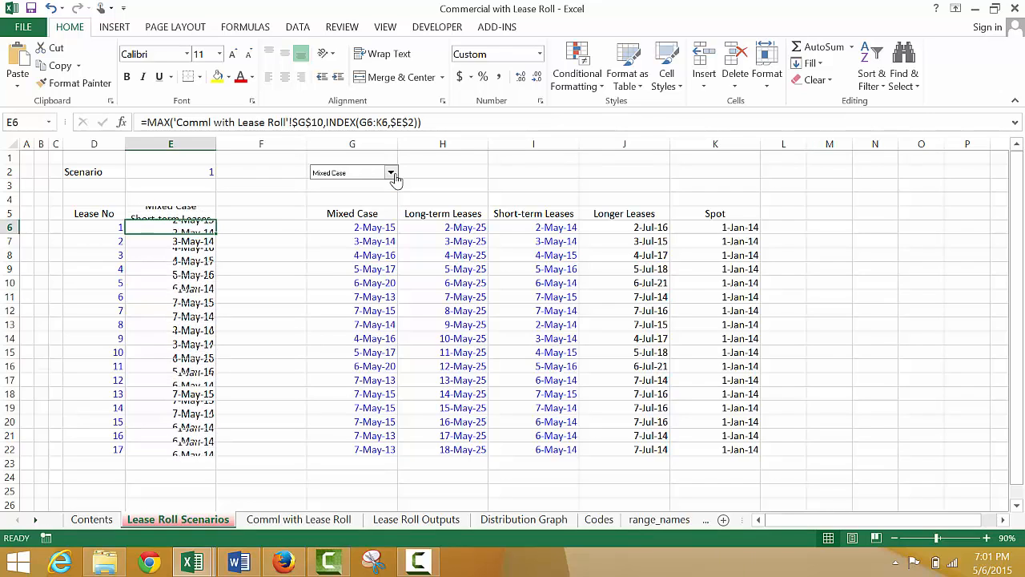
key(Up)
key(Up)
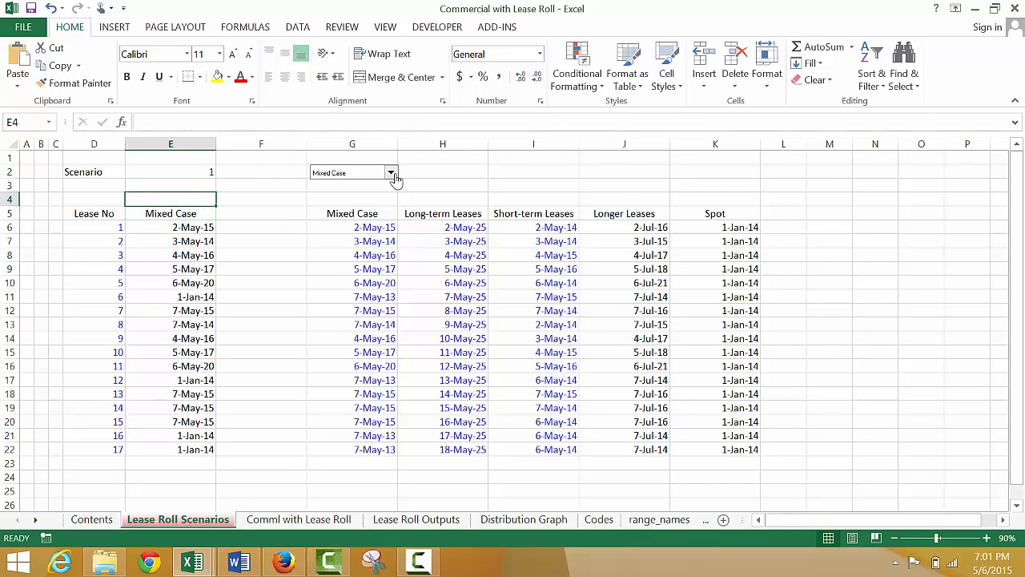
key(Down)
Step: Switch the lease roll scenario to Short-term Leases
click(391, 173)
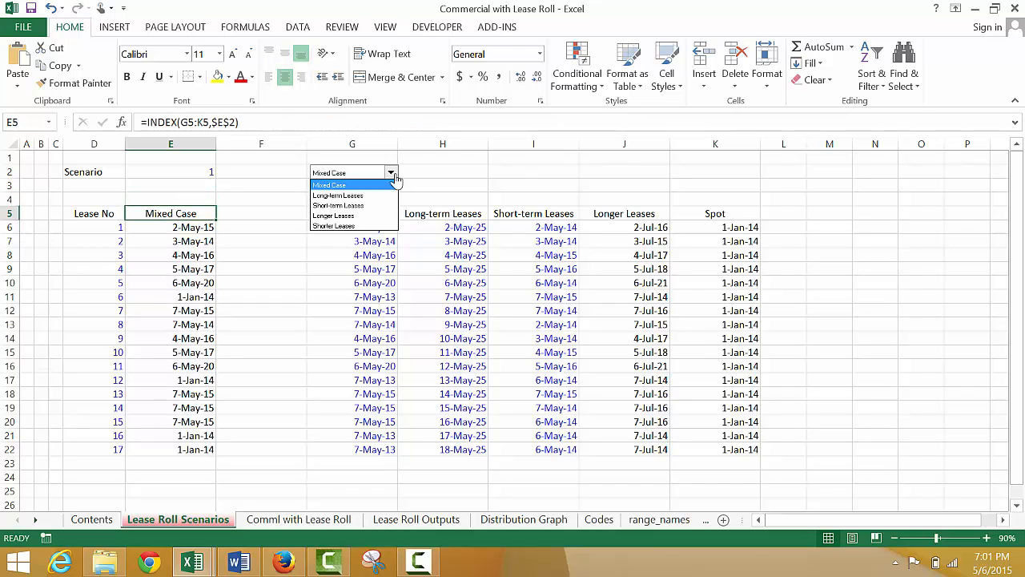
key(Down)
key(Down)
key(Return)
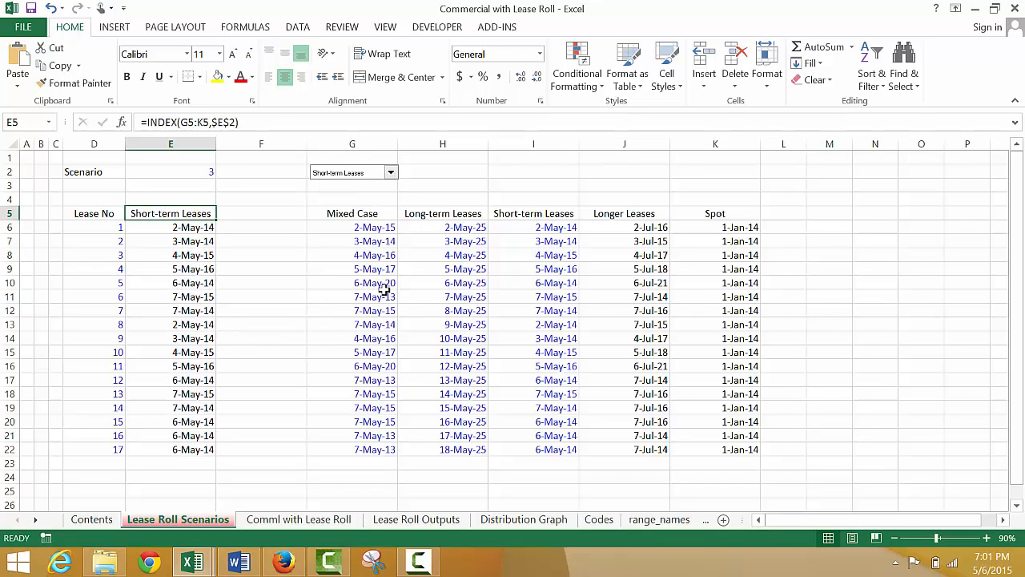
Step: Set the lease roll scenario back to Mixed Case and select an empty cell beside the lease dates
click(390, 173)
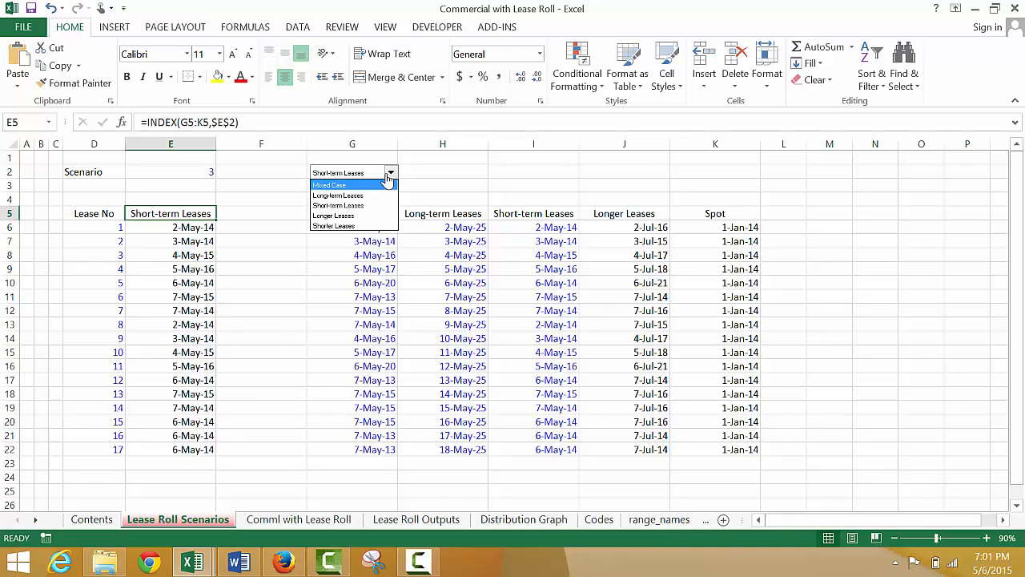
key(Return)
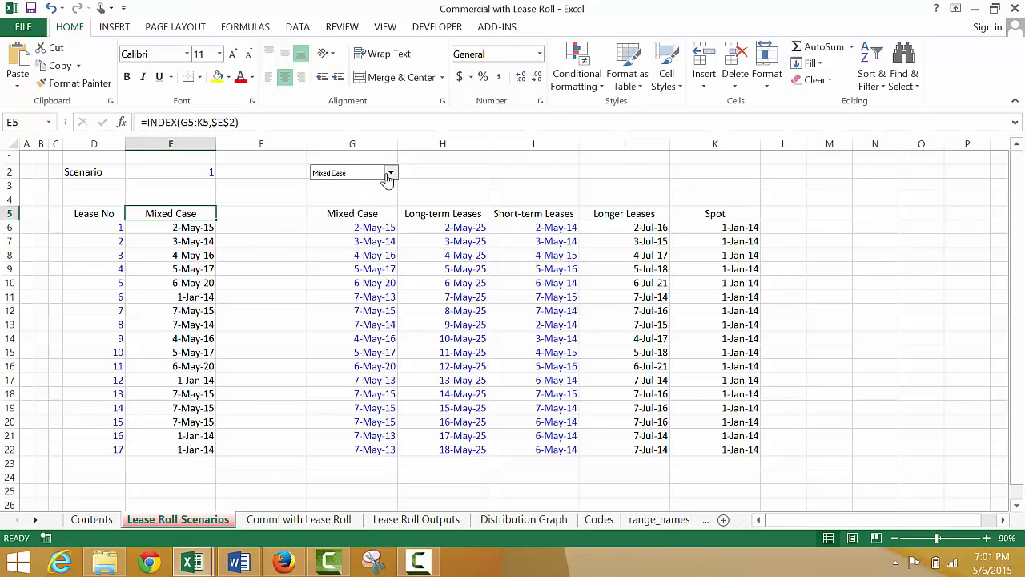
click(281, 386)
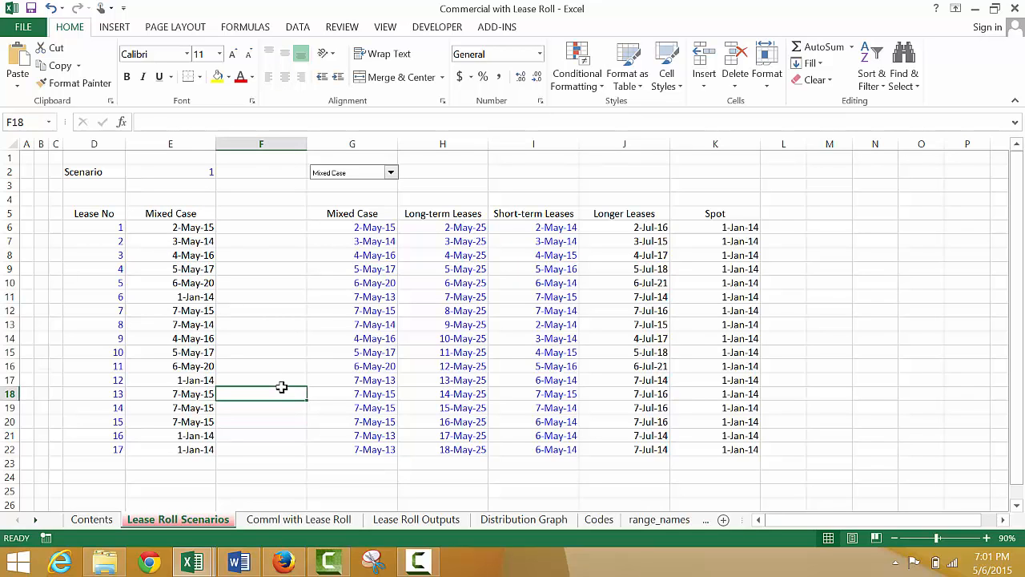
Step: Go to the Comml with Lease Roll sheet and look across the columns of the Tenant Lease Schedule
key(ctrl+Page_Down)
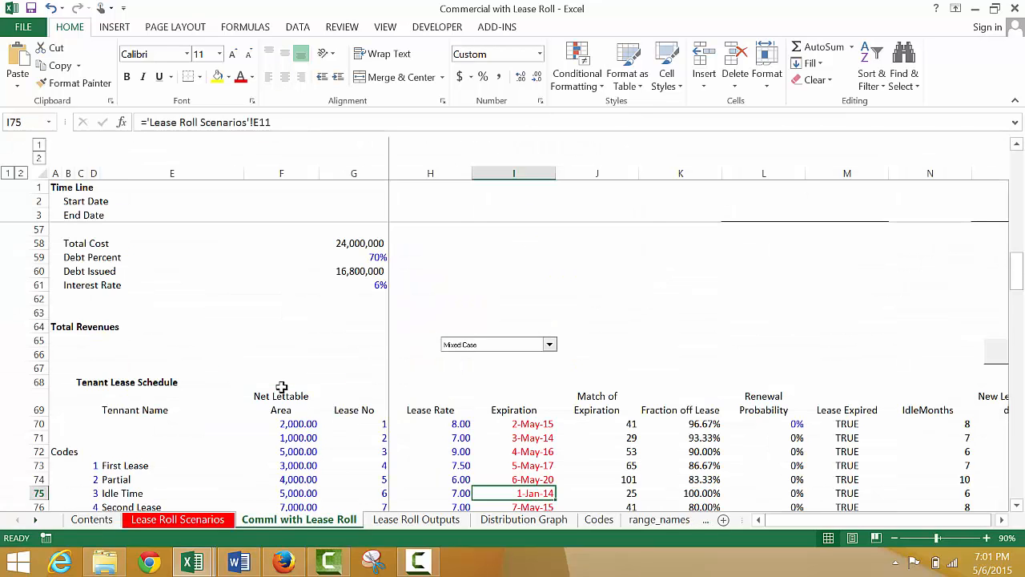
key(ctrl+Page_Up)
key(ctrl+Page_Up)
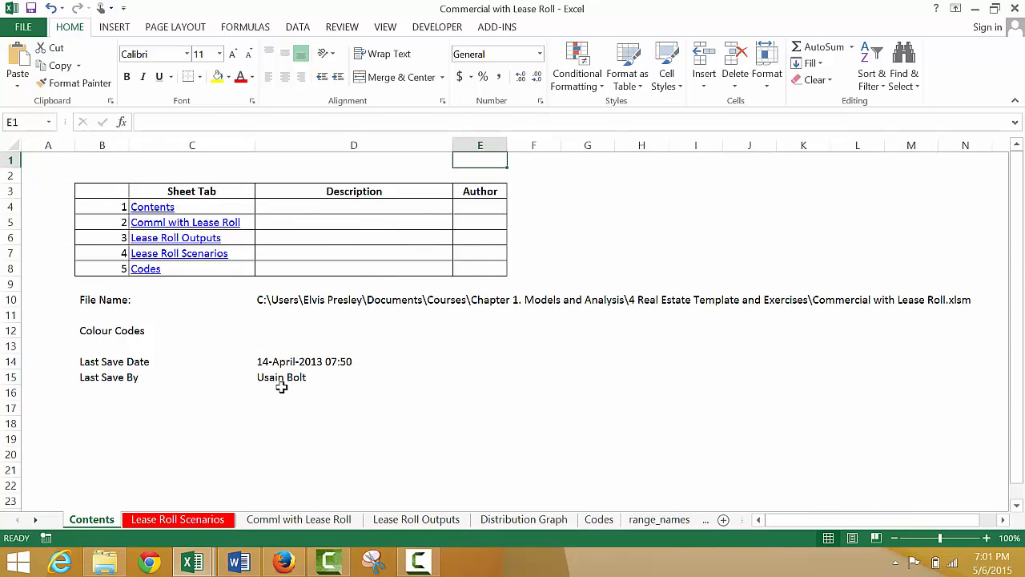
key(ctrl+Page_Down)
key(ctrl+Page_Down)
key(Left)
key(Left)
key(Left)
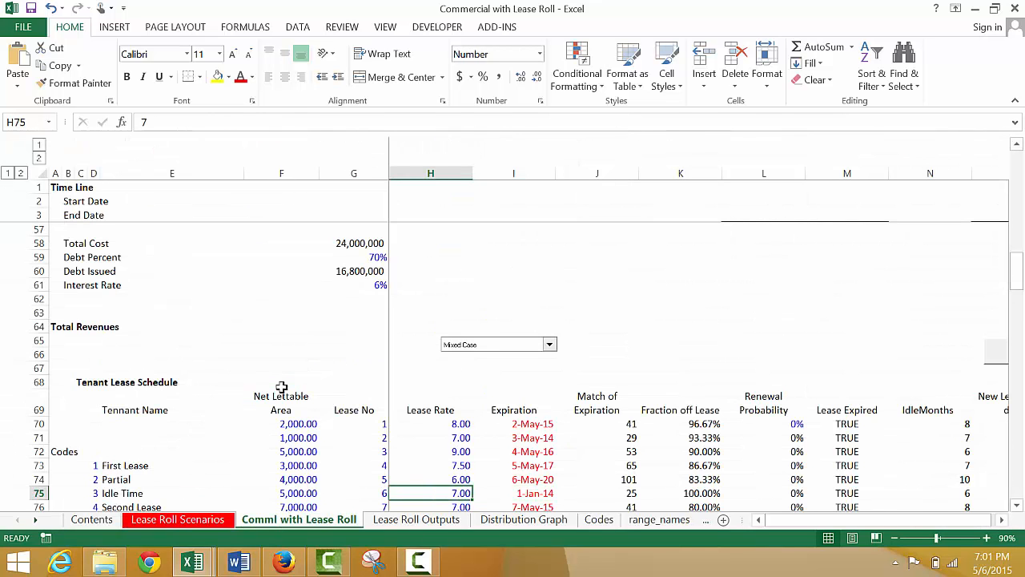
key(Left)
key(Left)
key(Right)
key(Right)
key(Right)
key(Right)
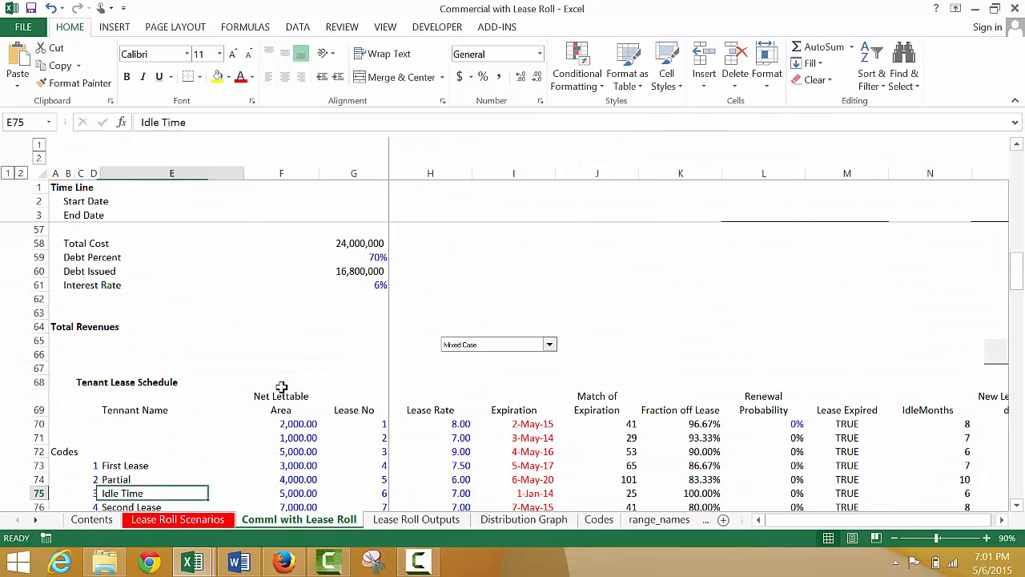
Step: Examine the Net Lettable Area column of the Tenant Lease Schedule and return to its heading
key(Left)
key(Down)
key(Down)
key(Down)
key(Down)
key(Down)
key(Down)
key(Down)
key(Down)
key(Down)
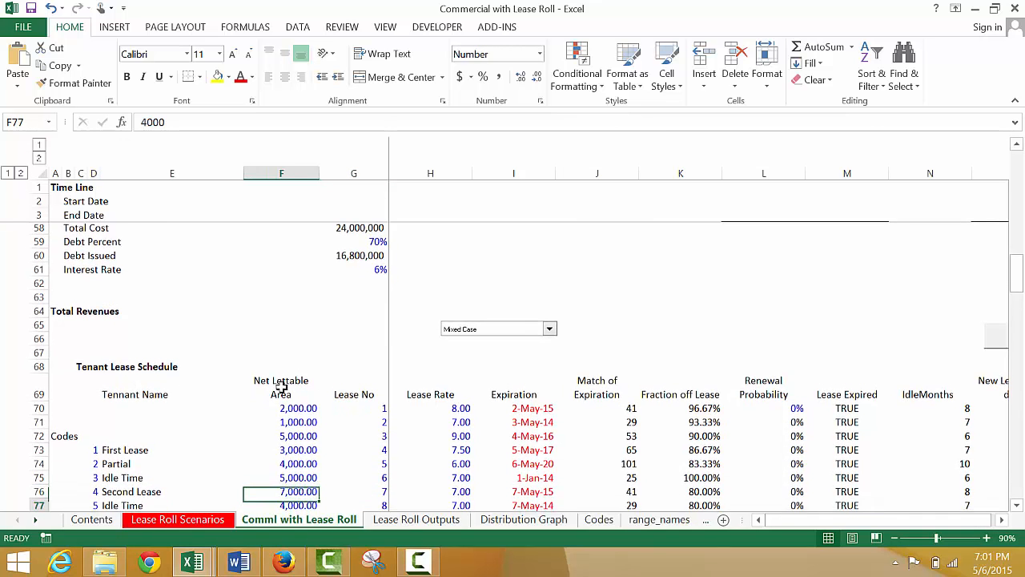
key(Up)
key(Up)
key(Up)
key(Up)
key(ctrl+Up)
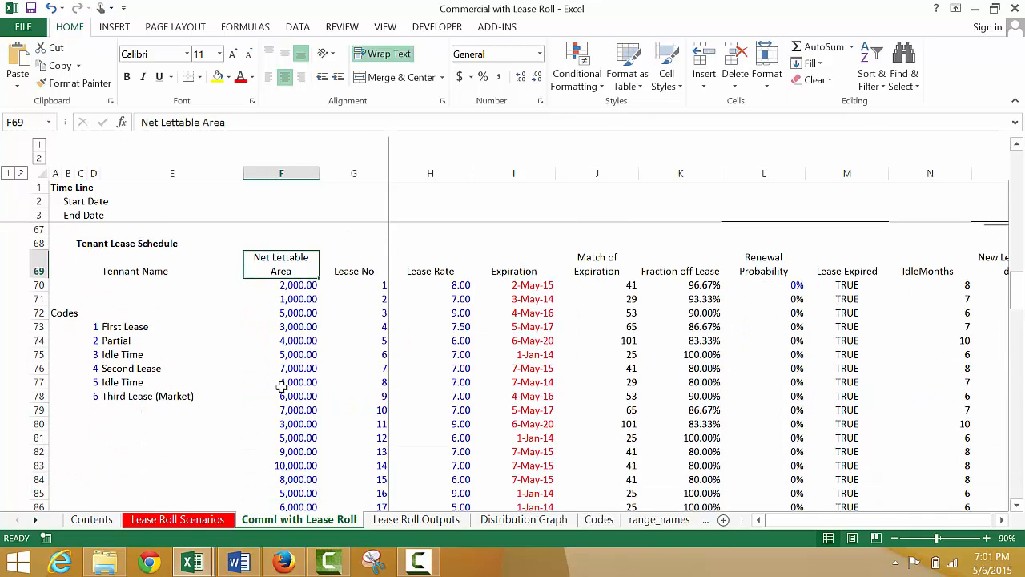
Step: Examine the Lease No column down past the end of the Tenant Lease Schedule and return to its first rows
key(Down)
key(Right)
key(Right)
key(Left)
key(Left)
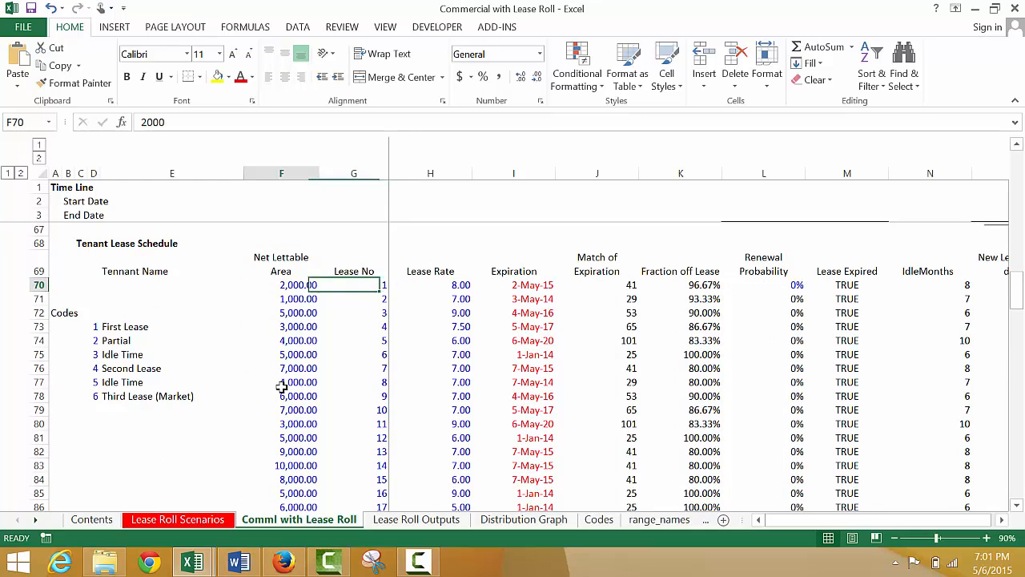
key(Right)
key(Down)
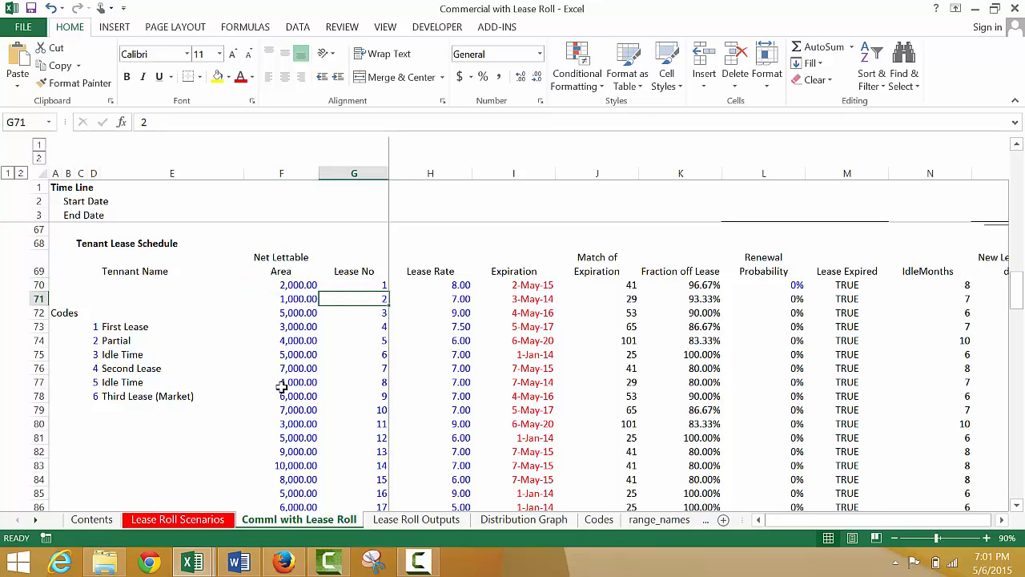
key(Down)
key(Down)
key(Down)
key(Down)
key(Down)
key(Down)
key(Down)
key(Down)
key(Down)
key(Down)
key(Down)
key(Down)
key(Down)
key(Down)
key(Down)
key(Down)
key(Down)
key(Down)
key(Down)
key(Down)
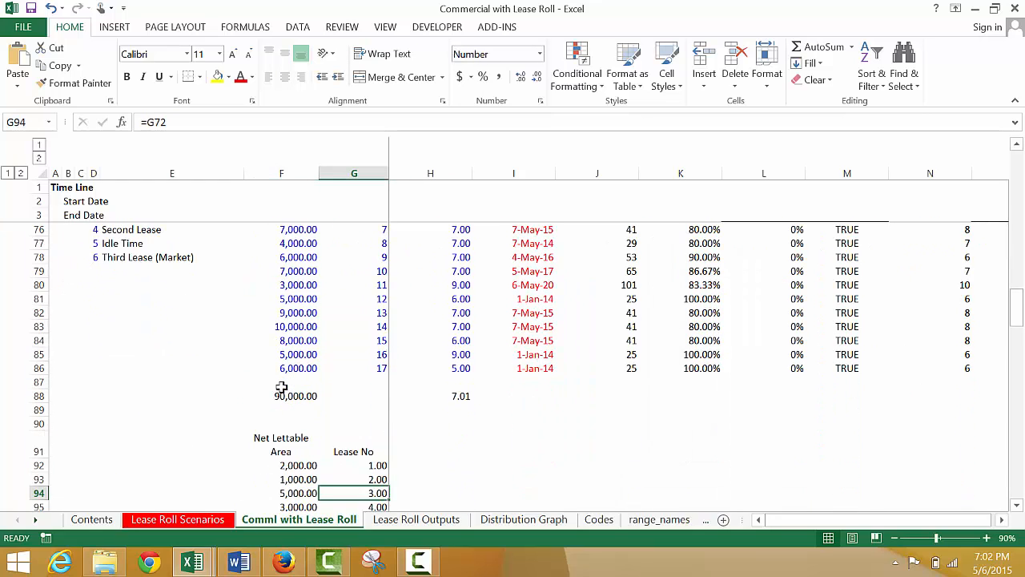
key(Up)
key(Up)
key(Up)
key(Up)
key(Up)
key(Up)
key(Up)
key(Up)
key(Up)
key(Up)
key(Up)
key(Up)
key(Up)
key(Up)
key(Up)
key(Up)
key(Up)
key(Up)
key(Up)
key(Up)
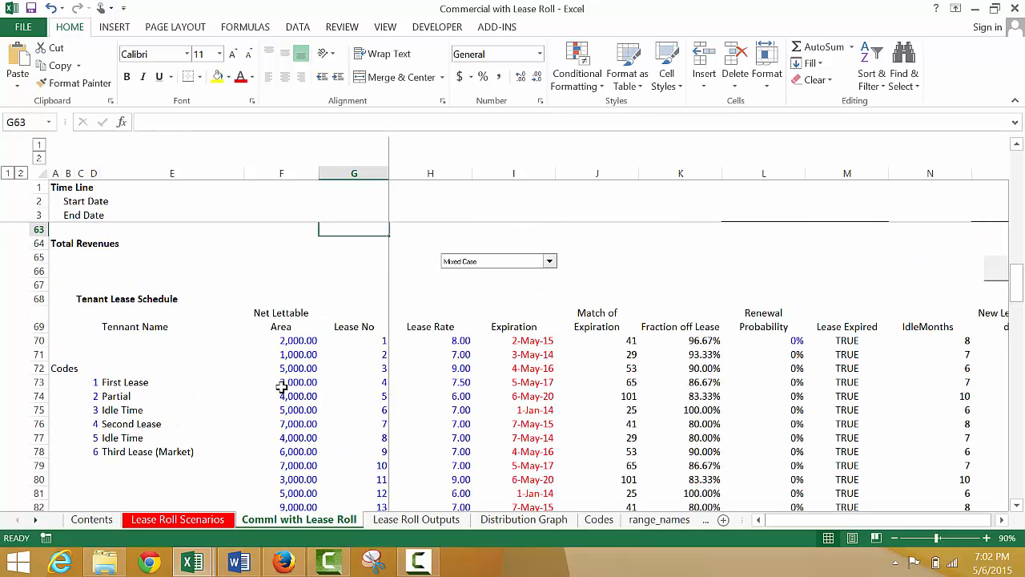
key(Down)
key(Down)
key(Down)
key(Down)
key(Down)
key(Down)
Step: Examine the Lease Rate values of the leases in the Tenant Lease Schedule
key(Right)
key(Right)
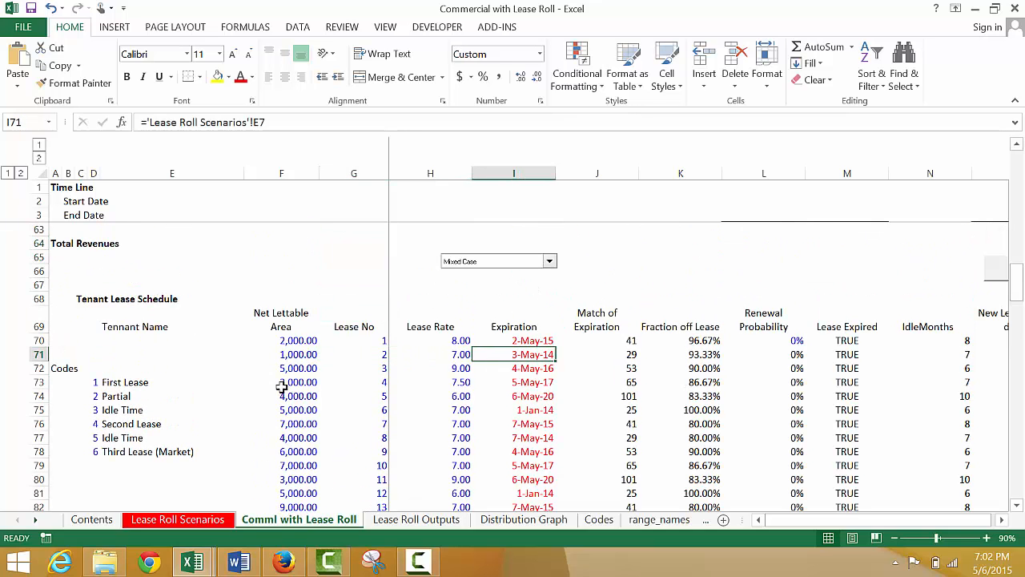
key(Left)
key(Down)
key(Down)
key(Down)
key(Down)
key(Down)
key(Down)
key(Down)
key(Down)
key(Down)
key(Down)
key(Down)
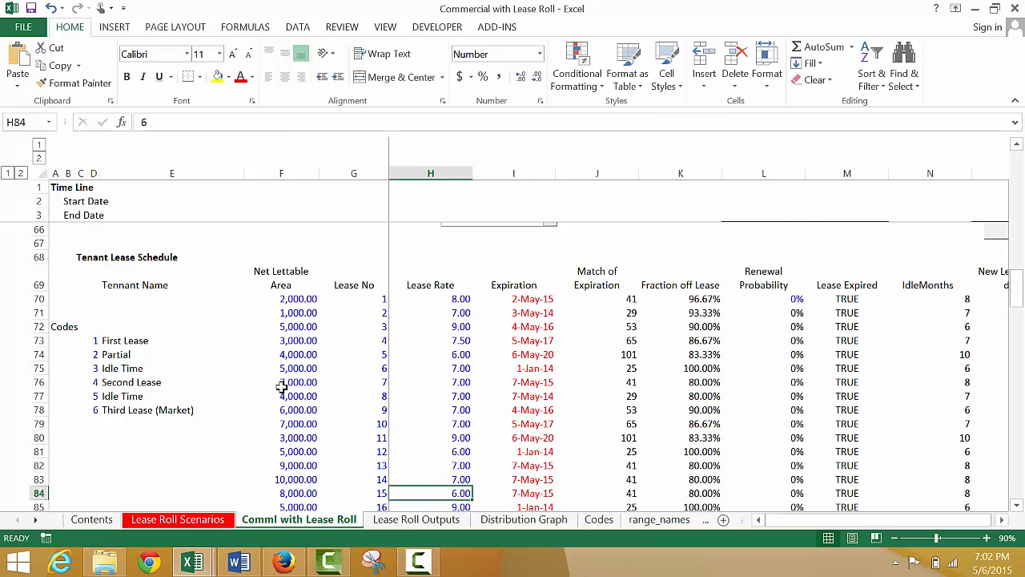
key(Up)
key(Up)
key(Up)
key(Up)
key(Up)
key(Up)
key(Up)
key(Up)
key(Up)
key(Up)
key(Up)
key(Up)
Step: Check the first lease's Expiration link, then inspect the source date formulas on the Lease Roll Scenarios sheet
key(Right)
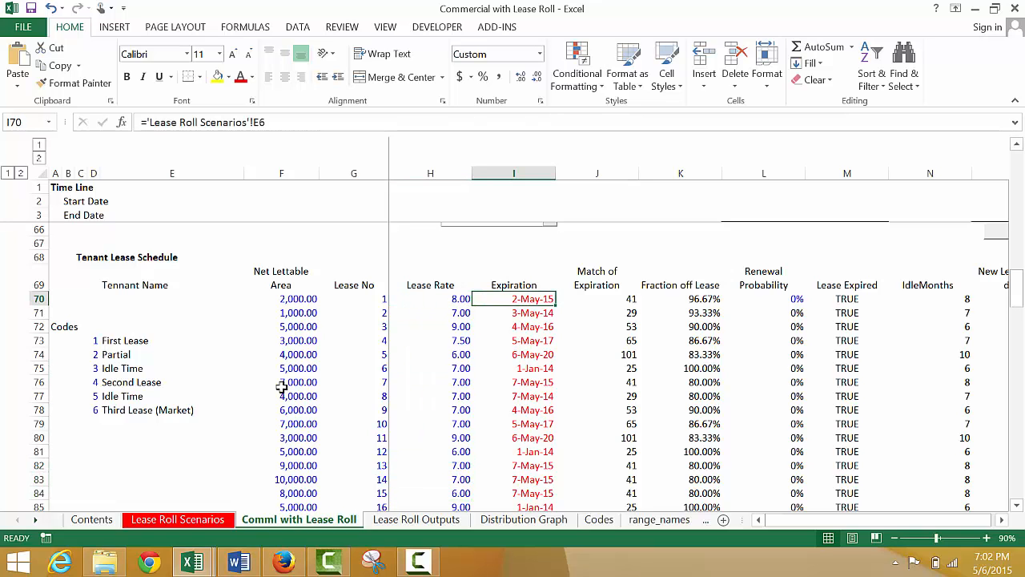
key(ctrl+Page_Up)
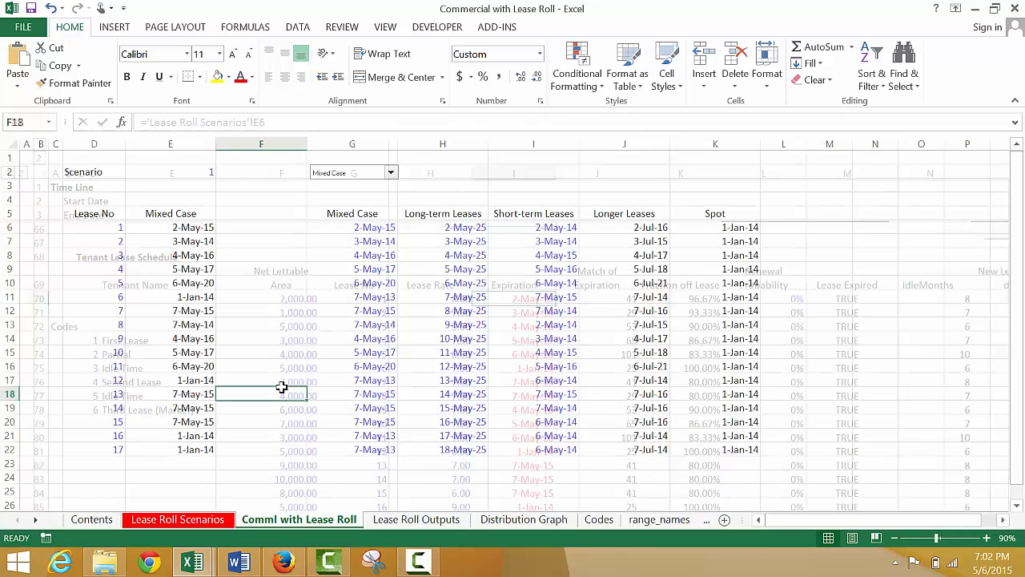
key(Left)
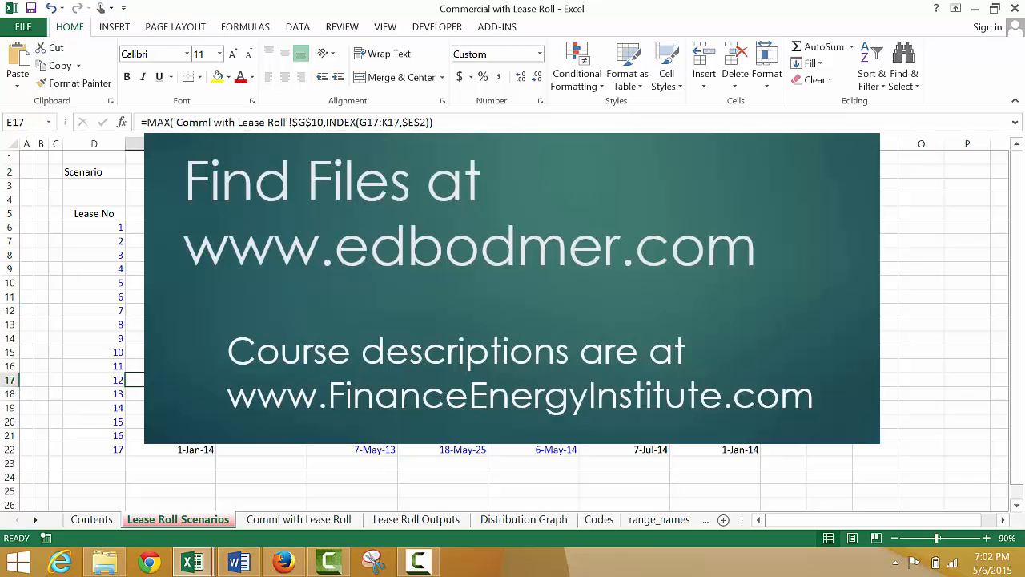
key(Up)
key(Up)
key(Up)
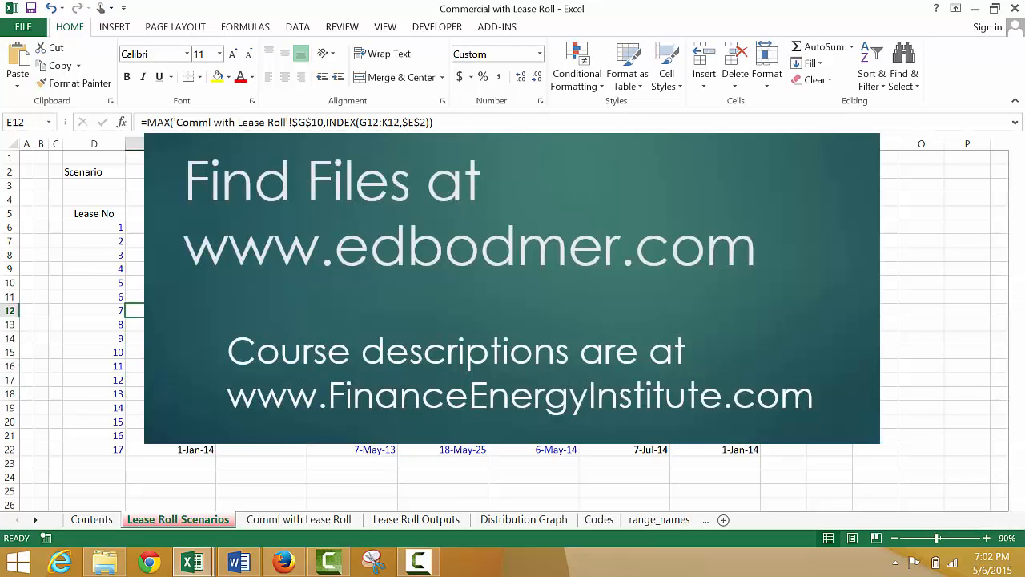
Step: Return to the Comml with Lease Roll sheet and examine the first lease's columns from Match of Expiration through Third Lease Start
key(ctrl+Page_Down)
key(Right)
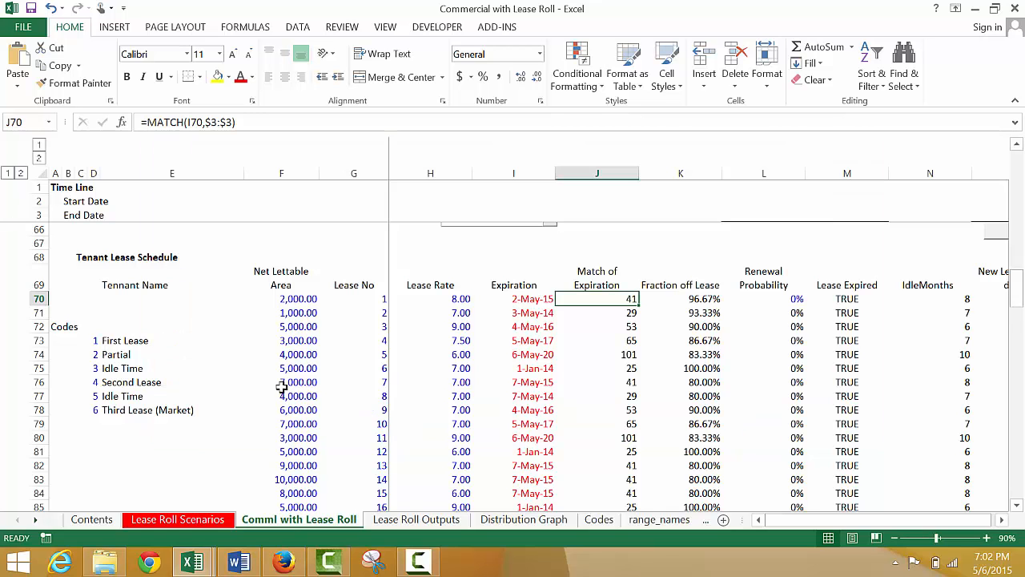
key(Right)
key(Right)
key(Right)
key(Right)
key(Right)
key(Right)
key(Right)
key(Right)
key(Right)
key(Right)
key(Right)
key(Right)
key(Right)
key(Right)
key(Right)
key(Right)
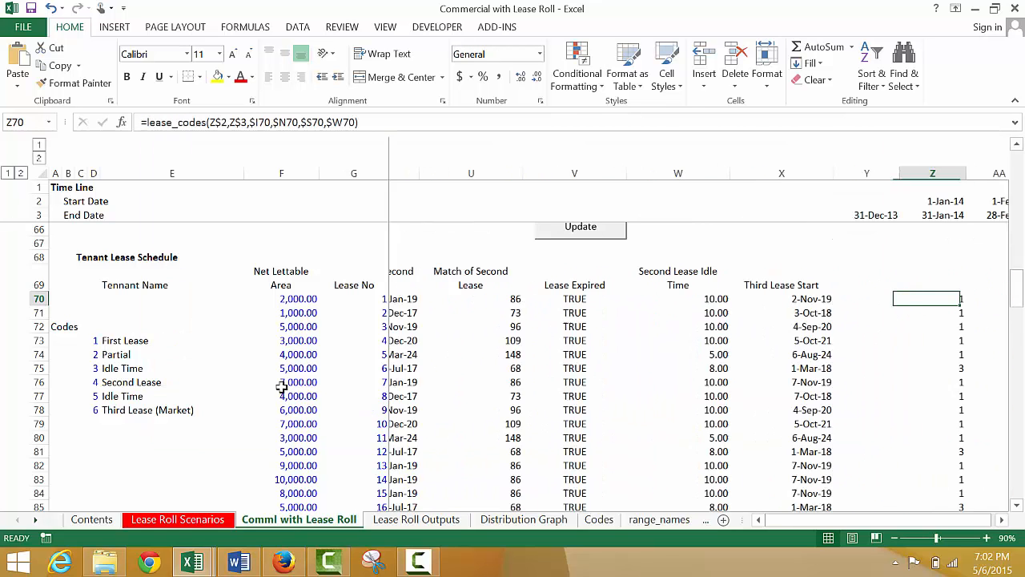
Step: Examine the first lease's monthly lease codes along the timeline and inspect the lease_codes formula in cell Z70
key(Right)
key(Right)
key(Right)
key(Right)
key(Right)
key(Right)
key(Left)
key(Left)
key(Left)
key(Left)
key(Left)
key(Left)
key(Left)
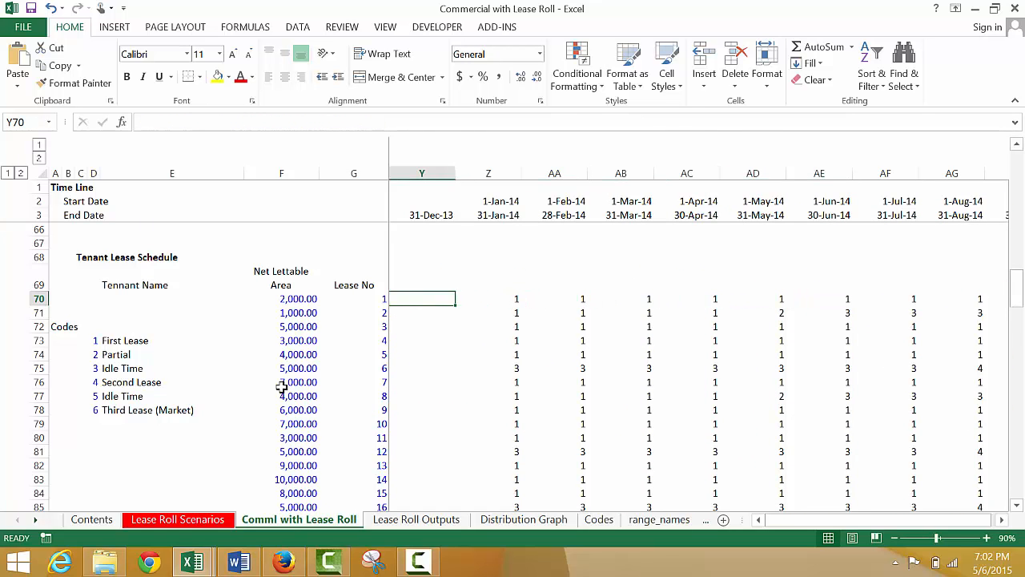
key(Right)
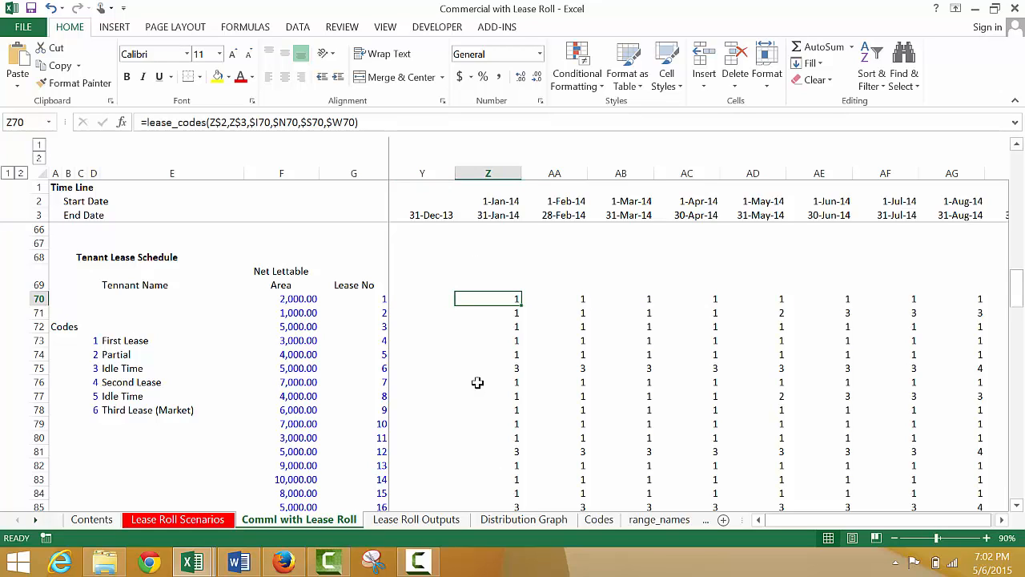
Step: Review the first lease's row from its monthly lease codes back through Third Lease Start and Match of Expiration to Lease No
key(Right)
key(Left)
key(Left)
key(Left)
key(Left)
key(Left)
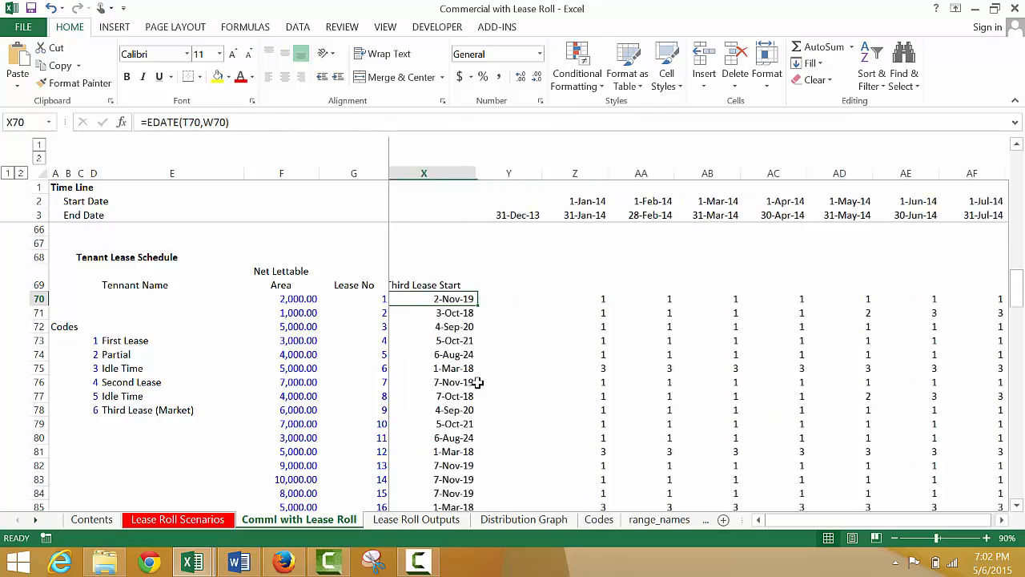
key(Right)
key(Left)
key(Left)
key(Left)
key(Left)
key(Left)
key(Left)
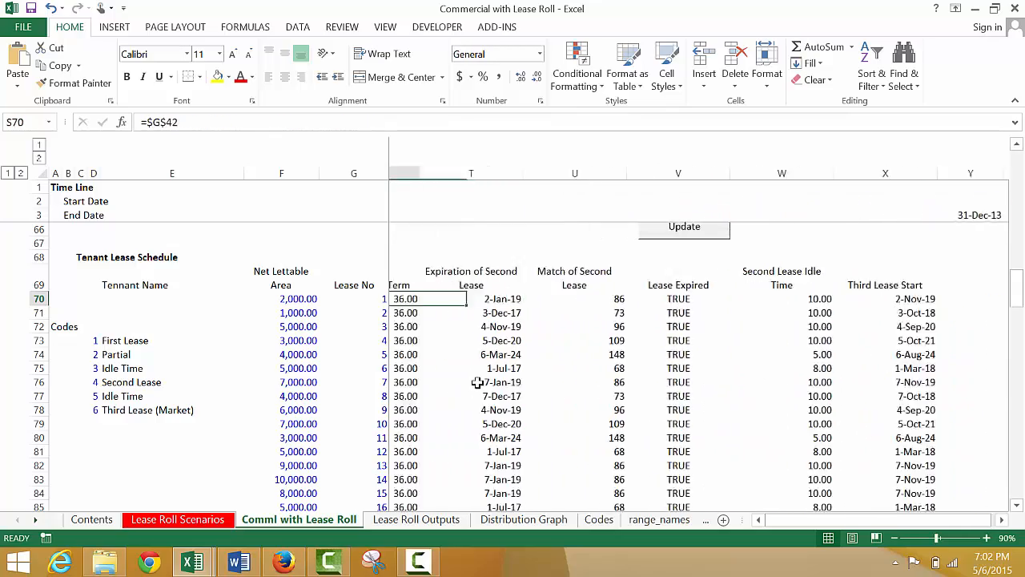
key(Left)
key(Left)
key(Left)
key(Left)
key(Left)
key(Left)
key(Left)
key(Left)
key(Left)
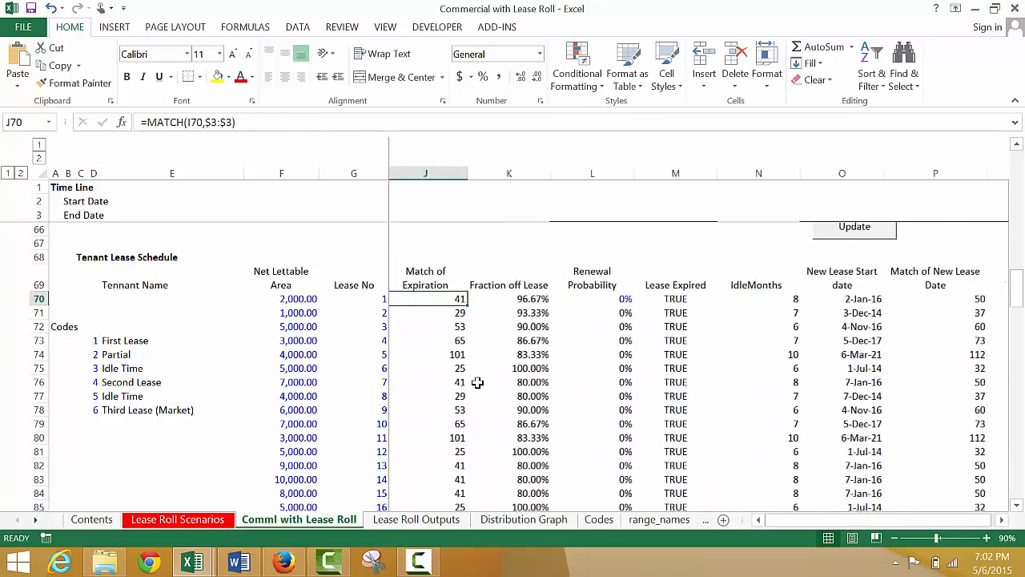
key(Left)
key(Left)
key(Right)
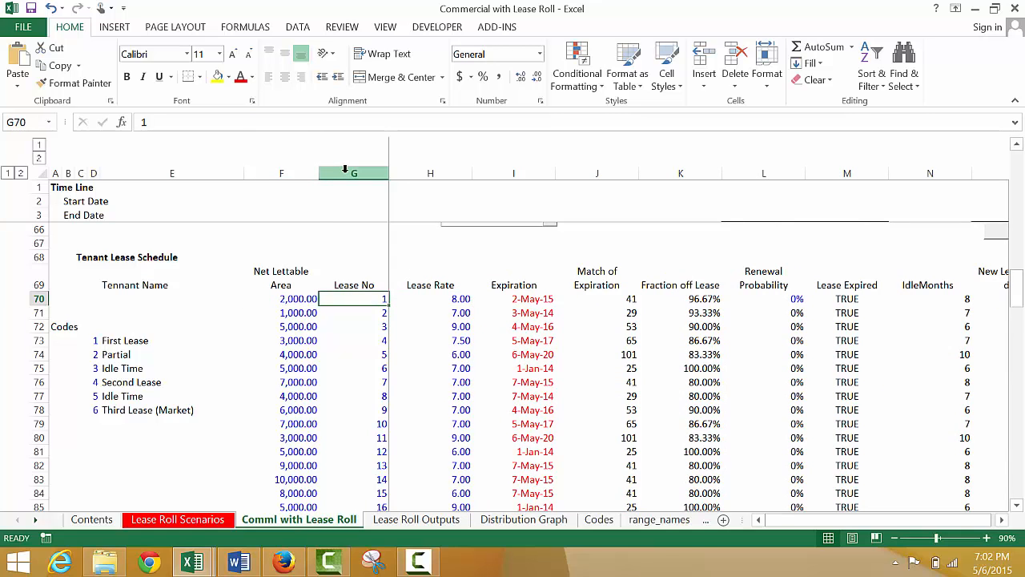
Step: Group columns G through X and collapse the group so the monthly lease codes sit beside the Net Lettable Area column
drag(344, 169, 840, 190)
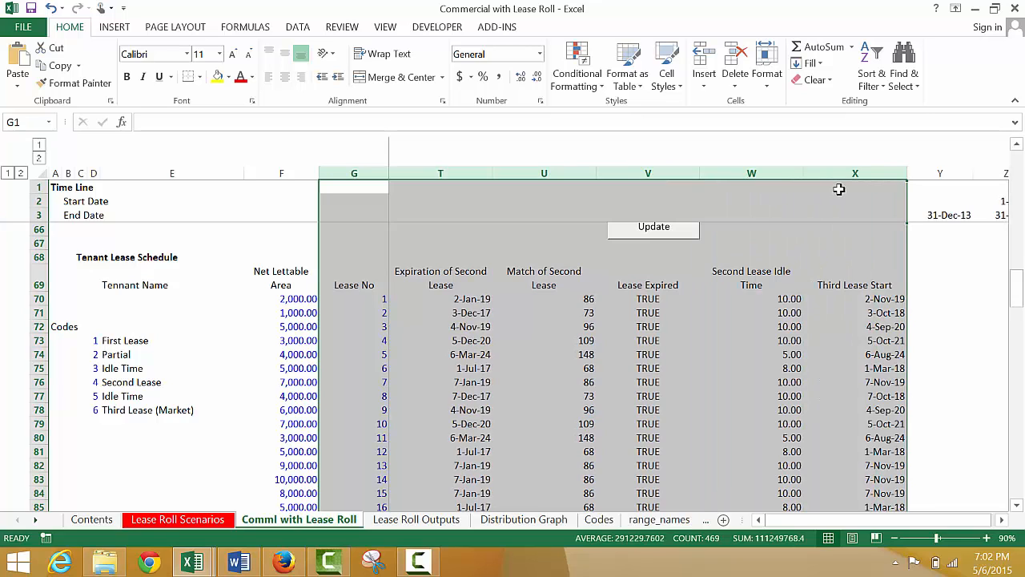
key(shift+alt+Right)
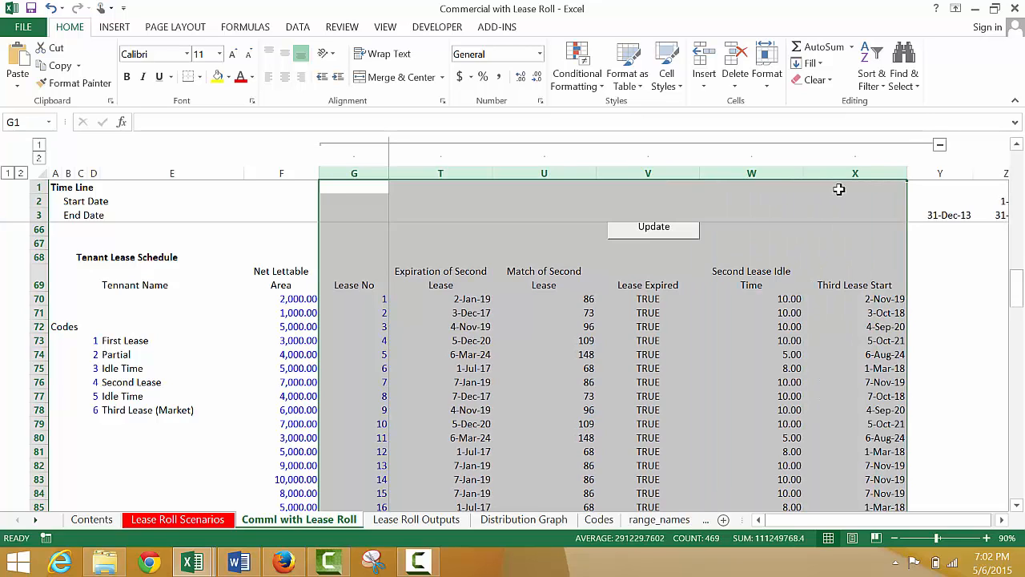
click(940, 145)
key(Right)
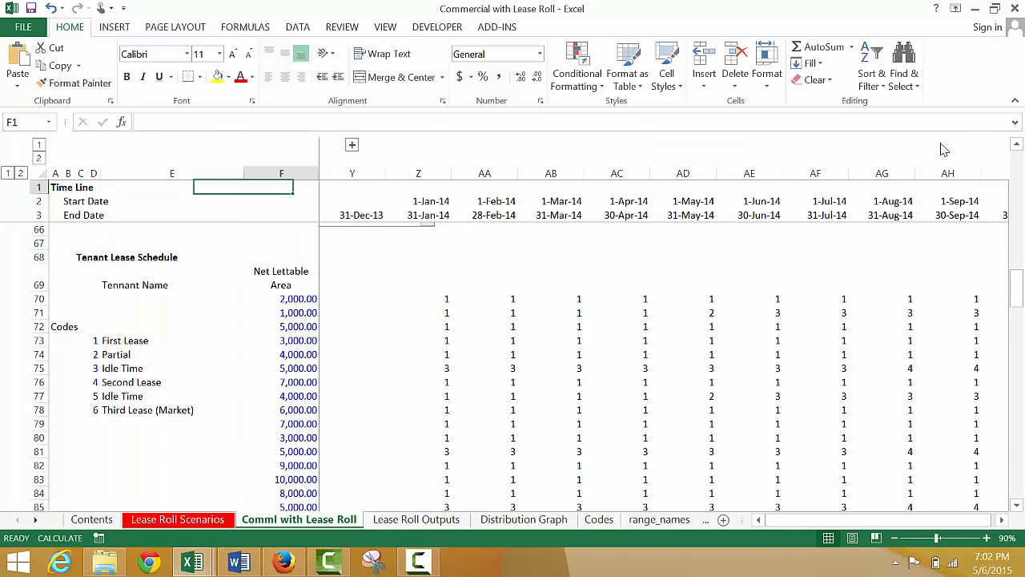
key(Right)
key(Right)
key(Right)
key(Left)
key(Left)
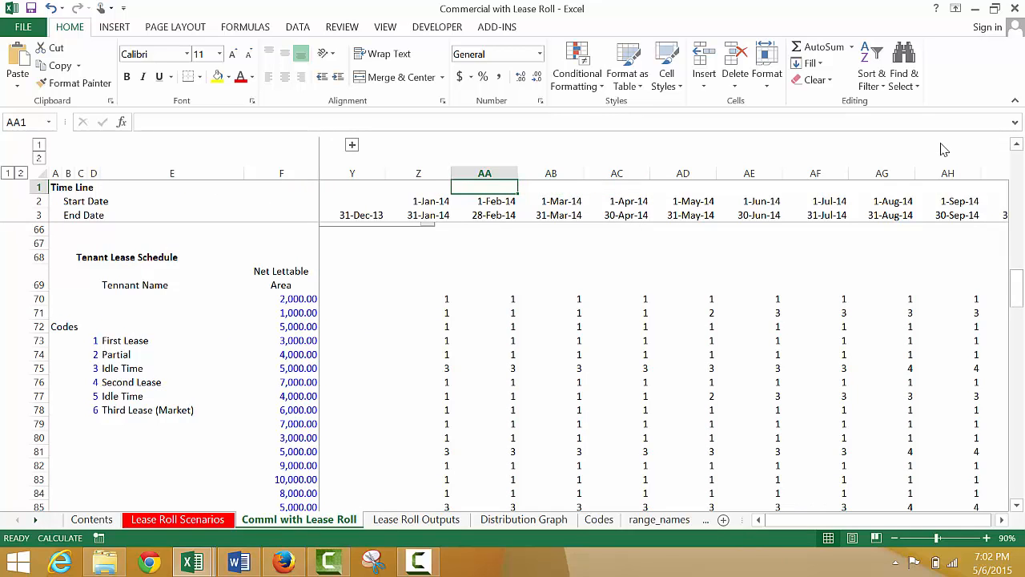
Step: Expand the grouped columns G through X and return to the Tenant Lease Schedule
click(352, 145)
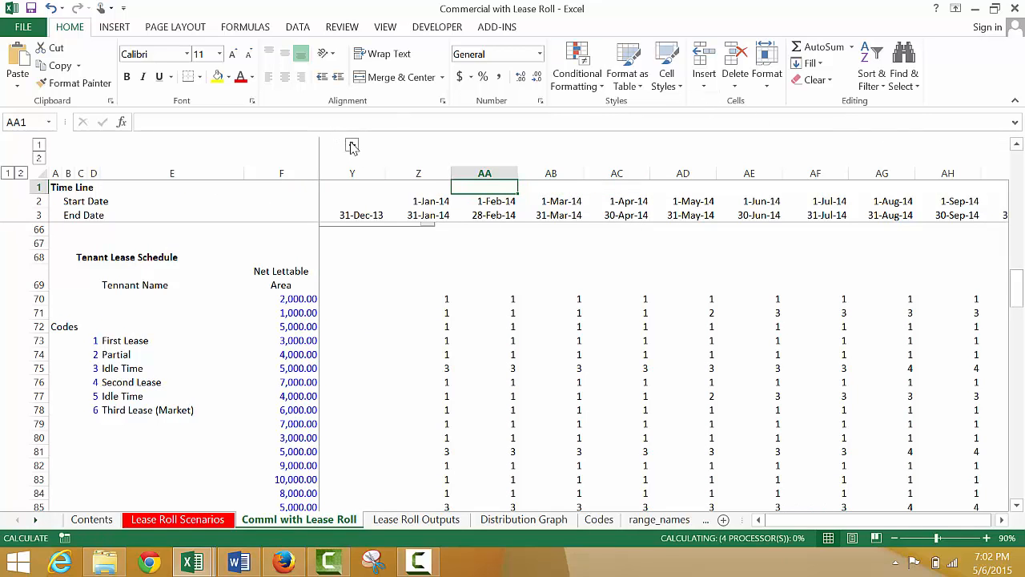
key(Down)
key(Down)
key(Down)
key(Down)
key(Down)
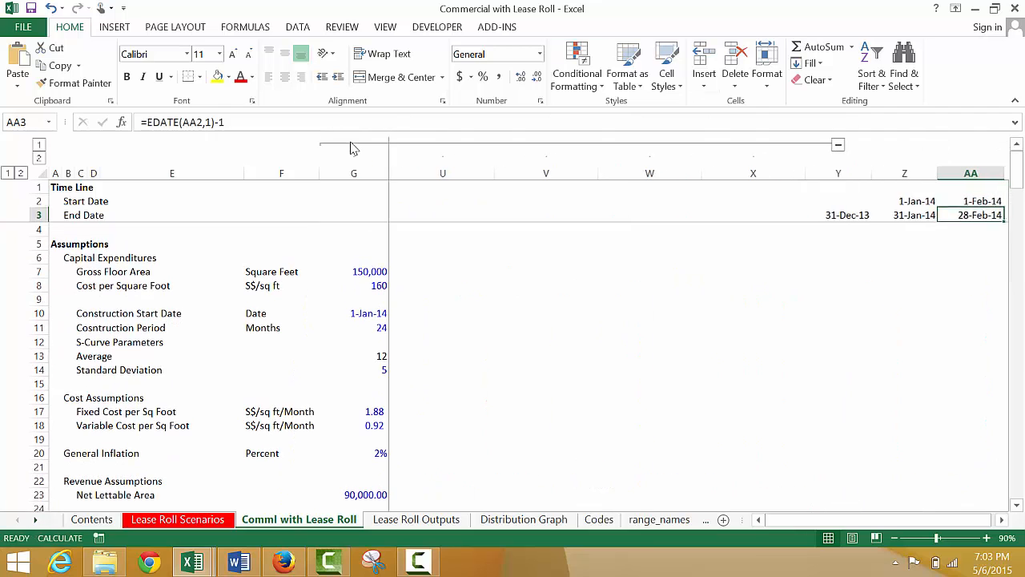
key(Down)
key(Down)
key(Down)
key(Down)
key(Down)
key(Down)
key(Down)
key(Down)
key(Down)
key(Down)
key(Down)
key(Down)
key(Left)
key(Left)
key(Left)
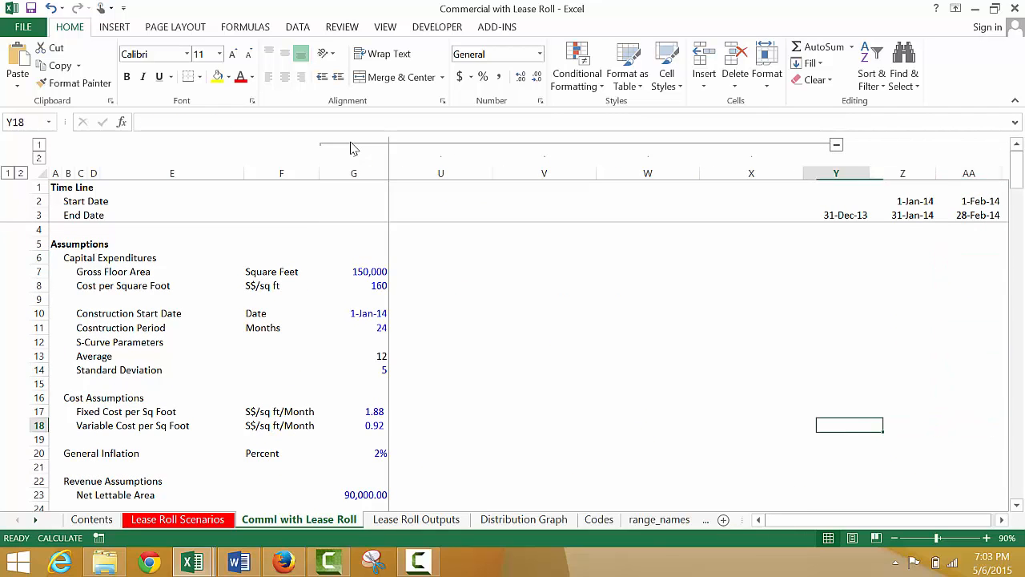
key(Page_Down)
key(Page_Down)
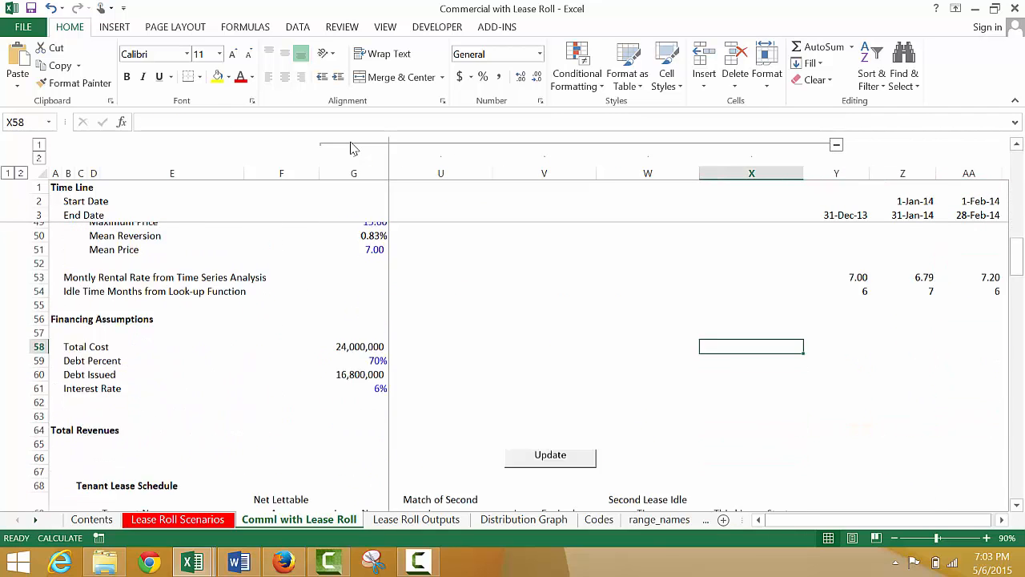
key(Page_Down)
key(Left)
key(Left)
key(Left)
key(Left)
key(Left)
key(Left)
key(Left)
key(Left)
key(Left)
key(Left)
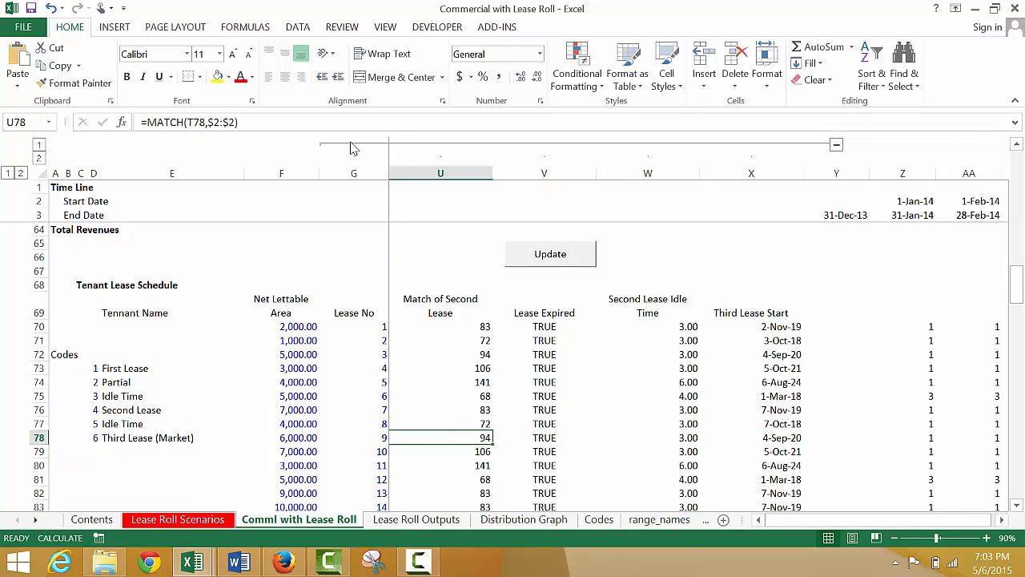
Step: Go to the first lease's Match of Expiration in cell J70 and recalculate the workbook
key(Left)
key(Left)
key(Left)
key(Left)
key(Left)
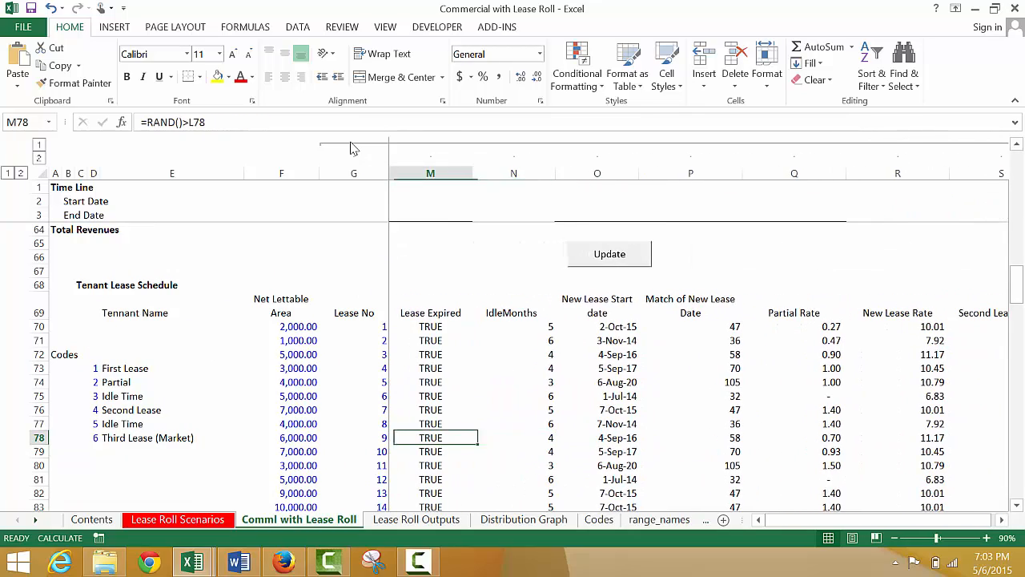
key(Left)
key(Left)
key(Right)
key(Right)
key(Right)
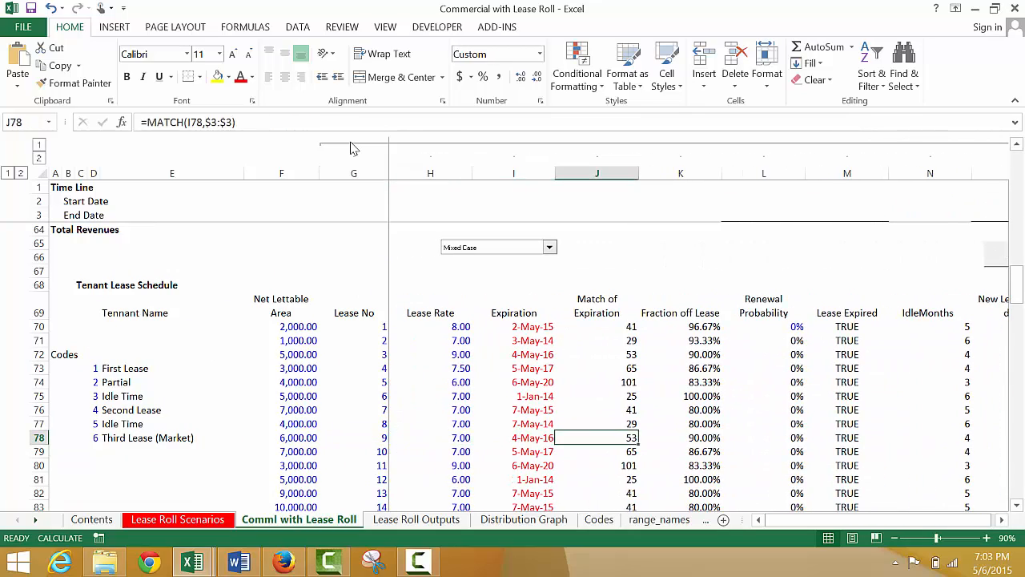
key(Up)
key(Up)
key(Up)
key(Up)
key(Up)
key(Up)
key(Up)
key(Up)
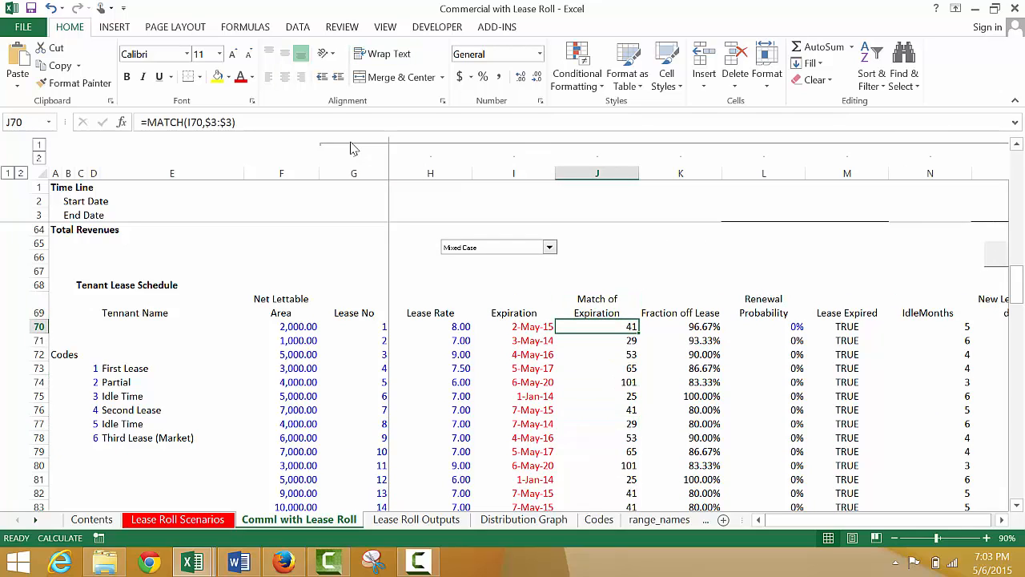
key(F9)
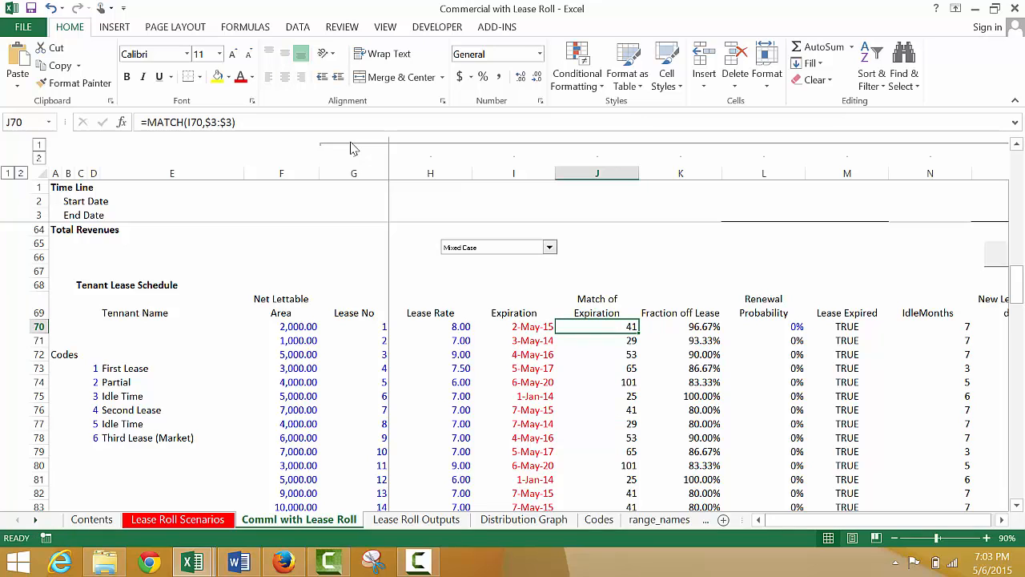
Step: Examine the first lease's columns from Expiration through Third Lease Start, including the Expiration of Second Lease and Match of Second Lease formulas
key(Left)
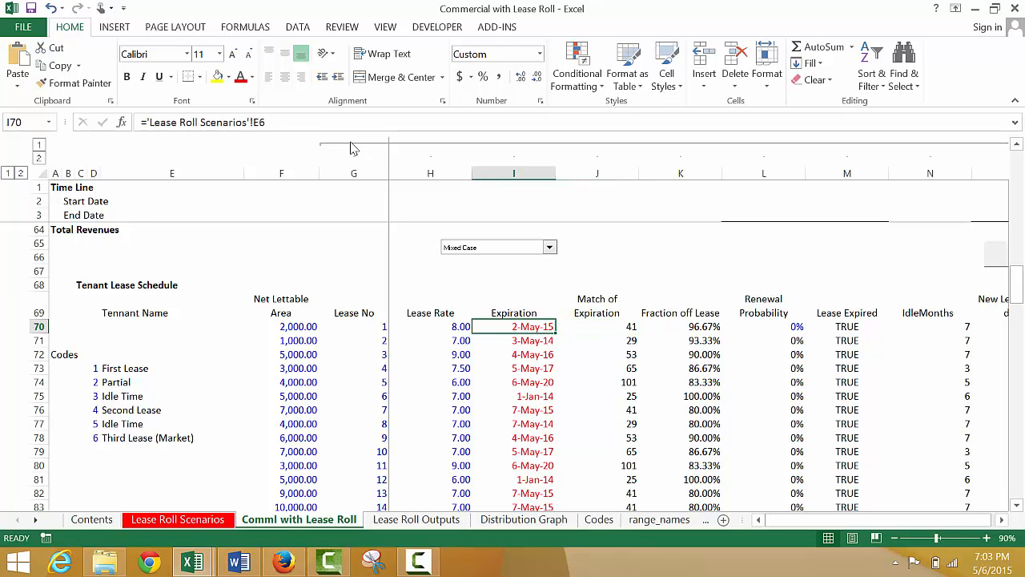
key(Right)
key(Right)
key(Right)
key(Right)
key(Right)
key(Right)
key(Right)
key(Right)
key(Right)
key(Right)
key(Right)
key(Right)
key(Right)
key(Right)
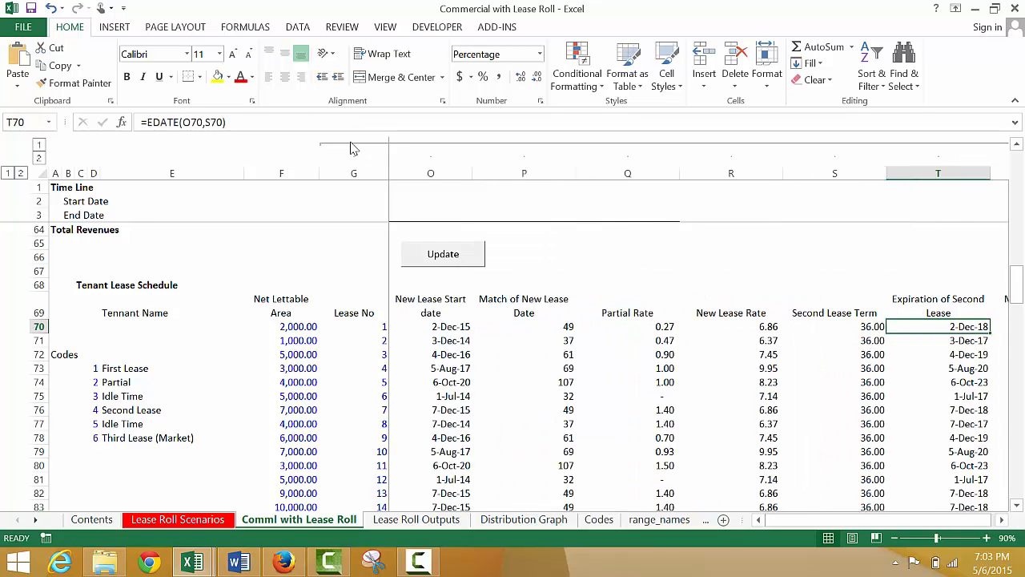
key(Right)
key(Right)
key(Right)
key(Left)
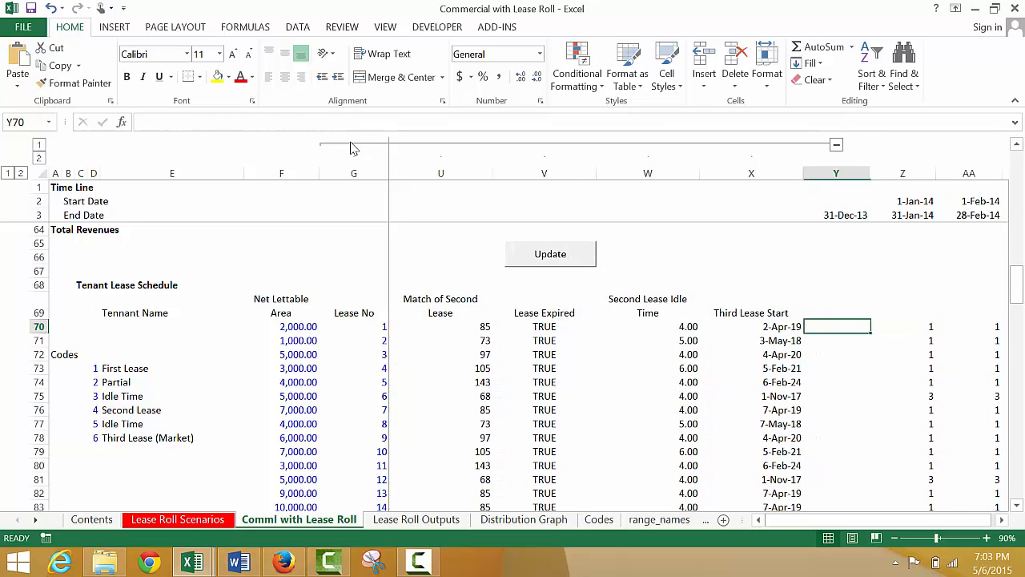
key(Left)
key(Left)
key(Left)
key(Left)
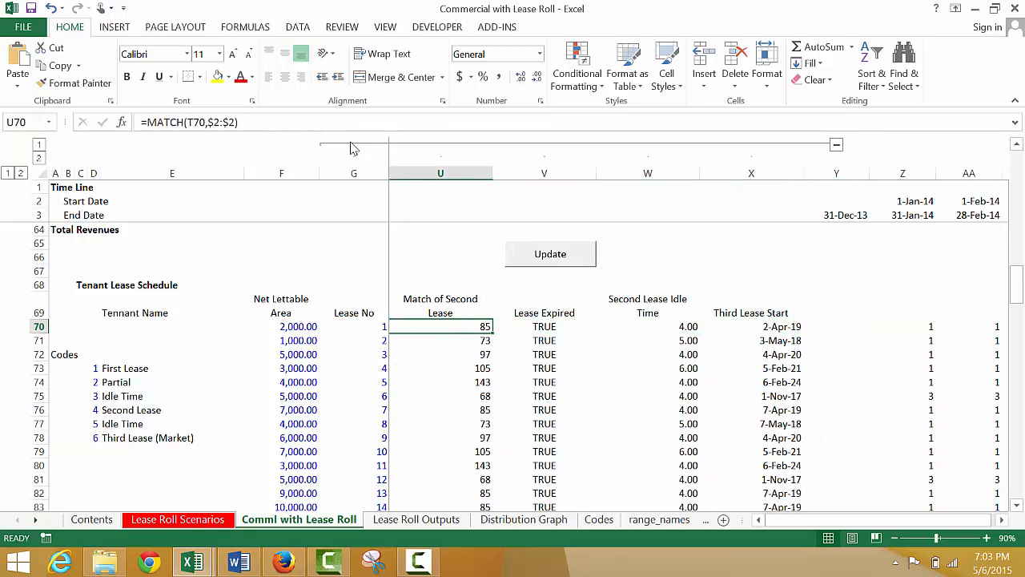
Step: Inspect the first lease's Match of Expiration formula and the cell references in its Fraction off Lease formula in K70
key(ctrl+Left)
key(Right)
key(Right)
key(Right)
key(Right)
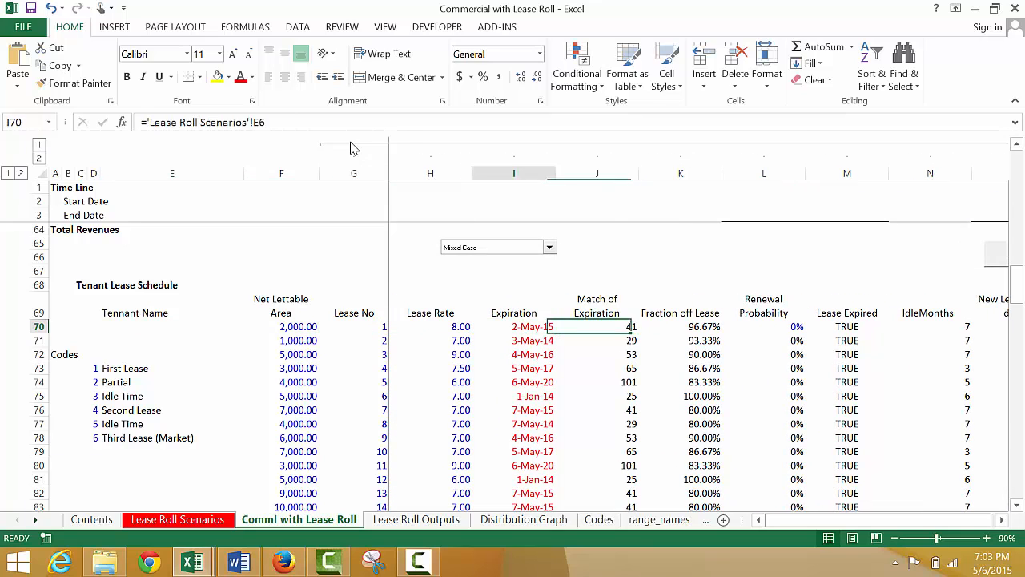
key(Left)
key(Right)
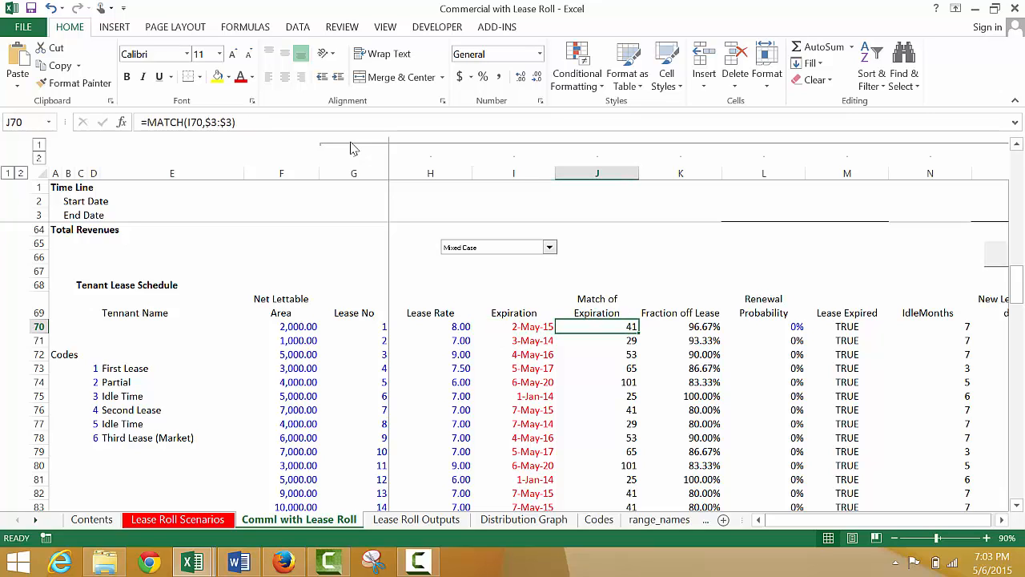
key(Right)
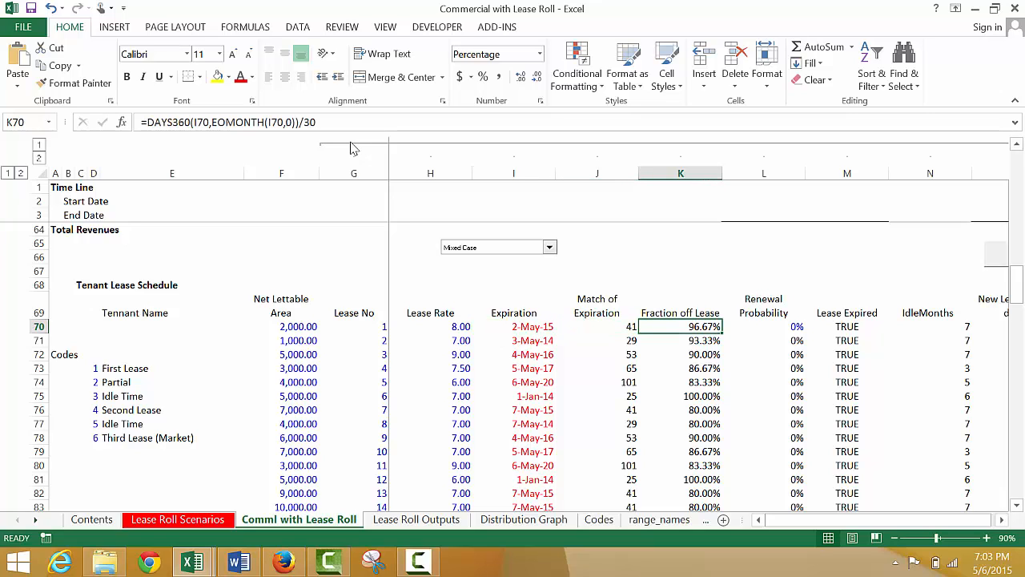
key(F2)
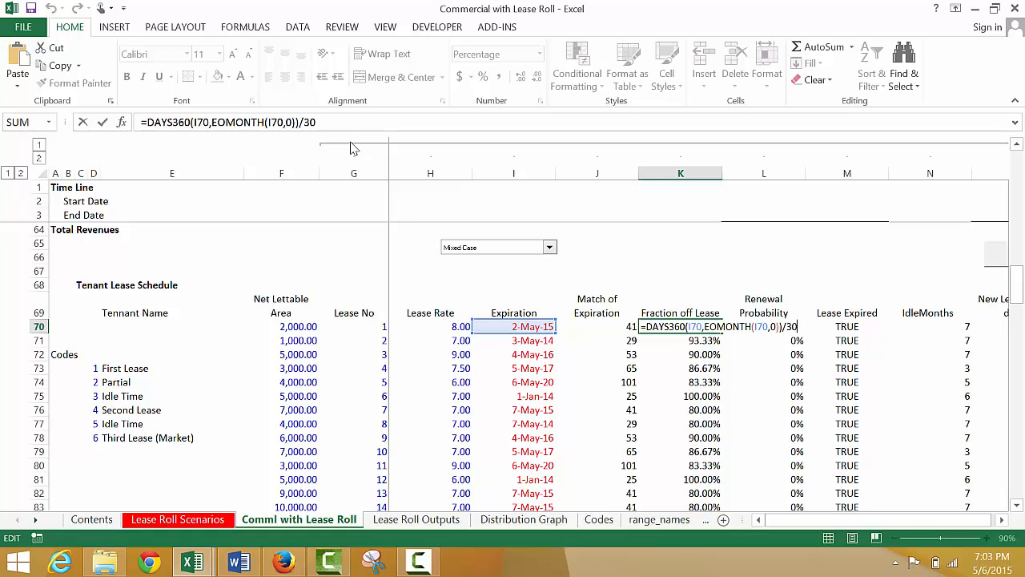
key(Return)
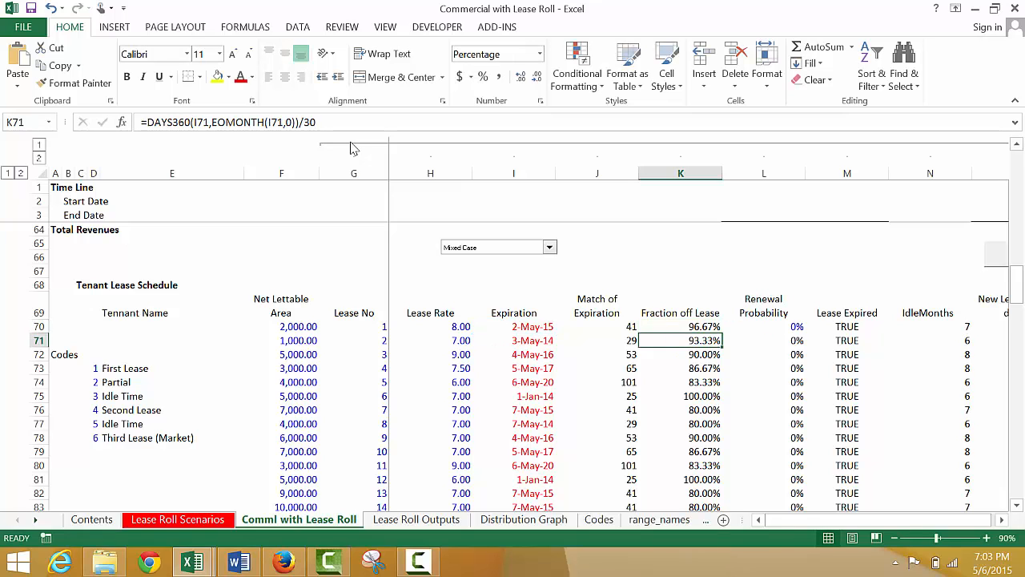
Step: Compare the first lease's Expiration date in I70 with the Fraction off Lease formula in K70
key(Up)
key(Left)
key(Left)
key(Right)
key(Right)
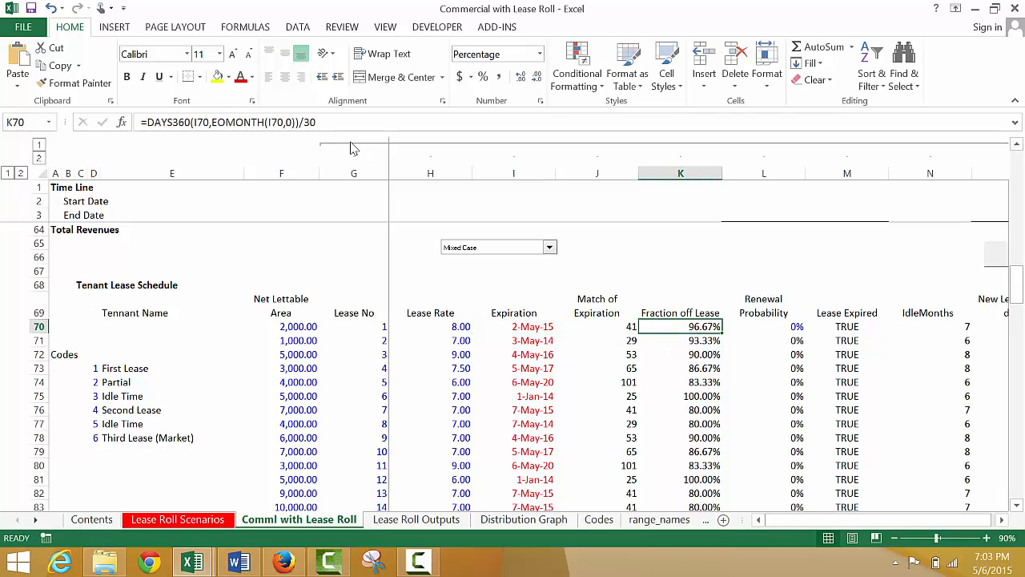
key(Left)
key(Left)
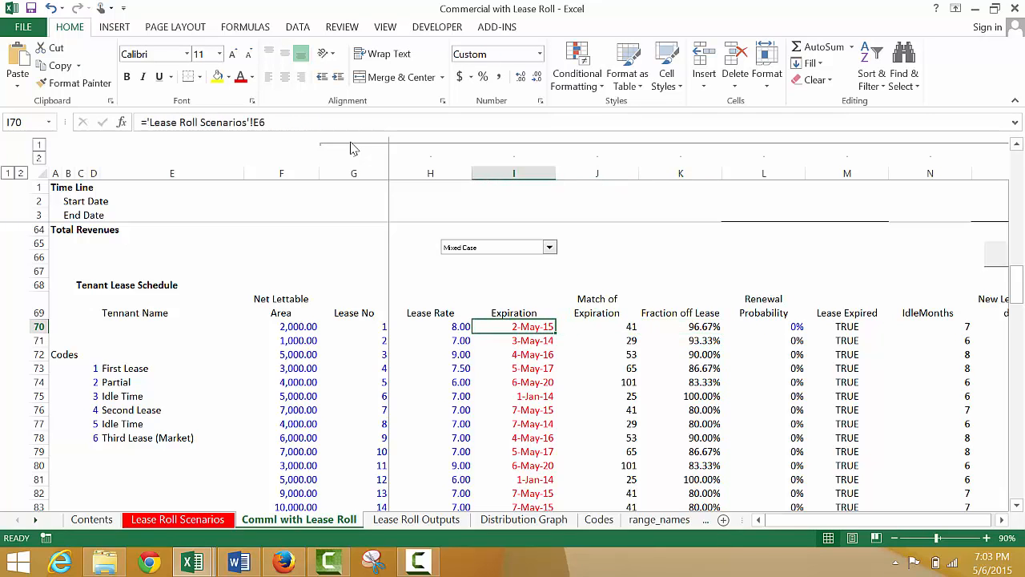
key(Right)
key(Right)
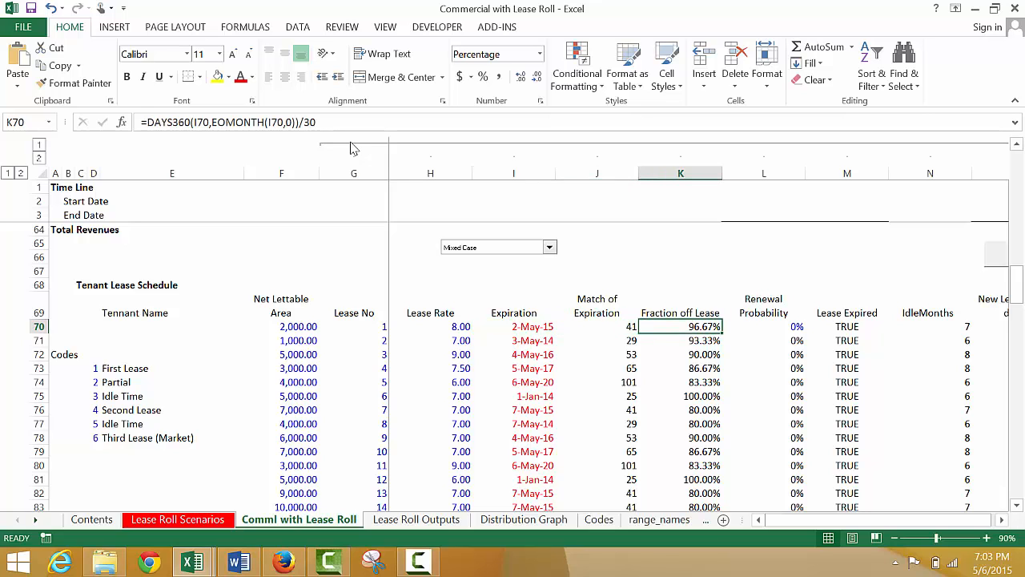
key(Left)
key(Left)
key(Left)
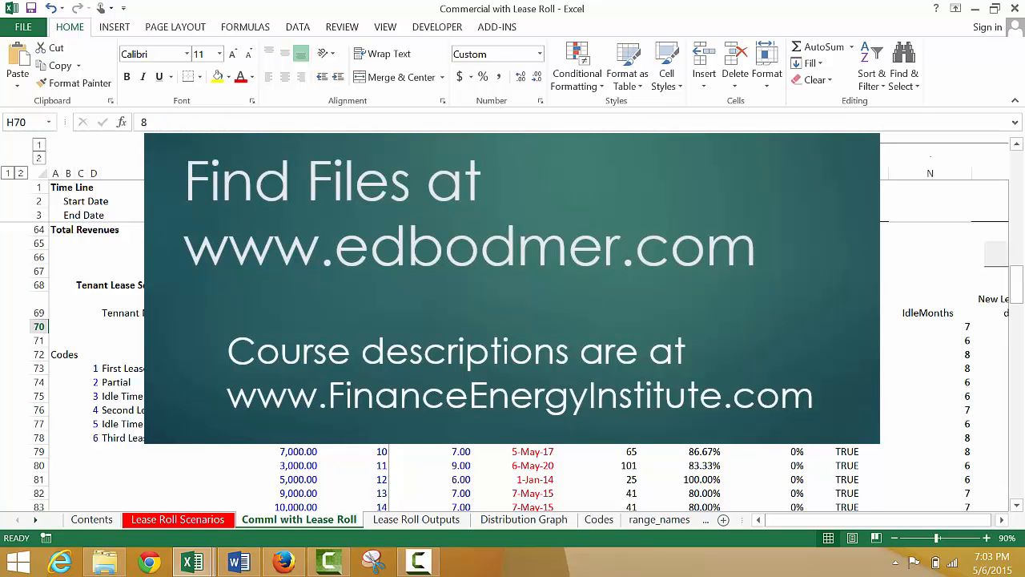
key(Right)
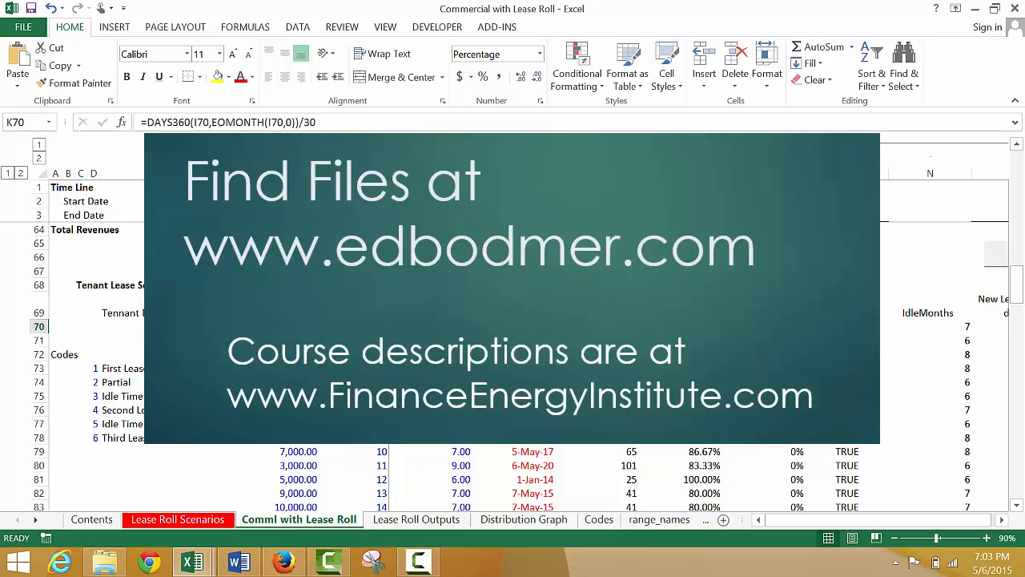
Step: Change the column K header in the Tenant Lease Schedule to "Fraction Month off Lease"
key(Up)
key(F2)
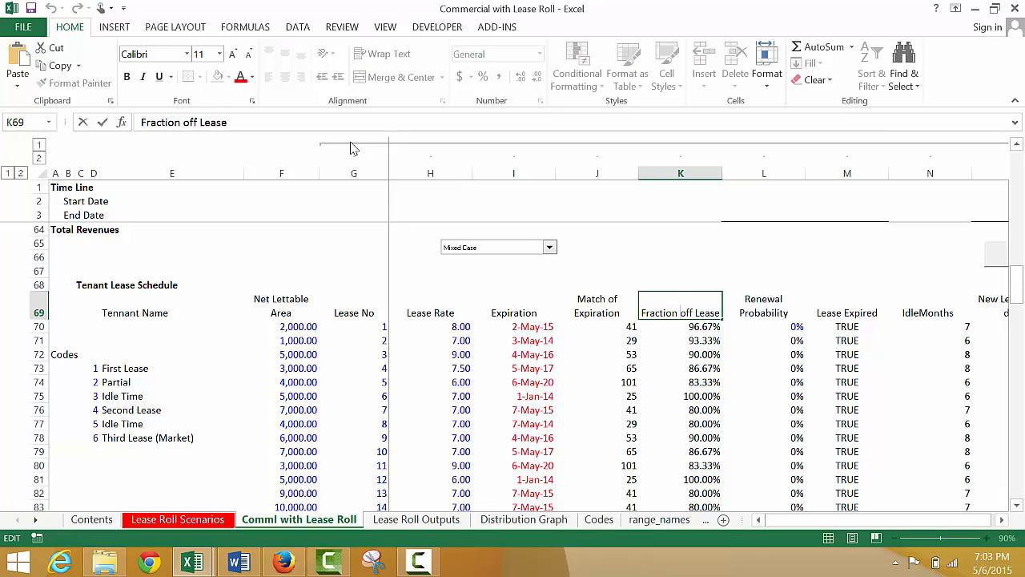
text(Month)
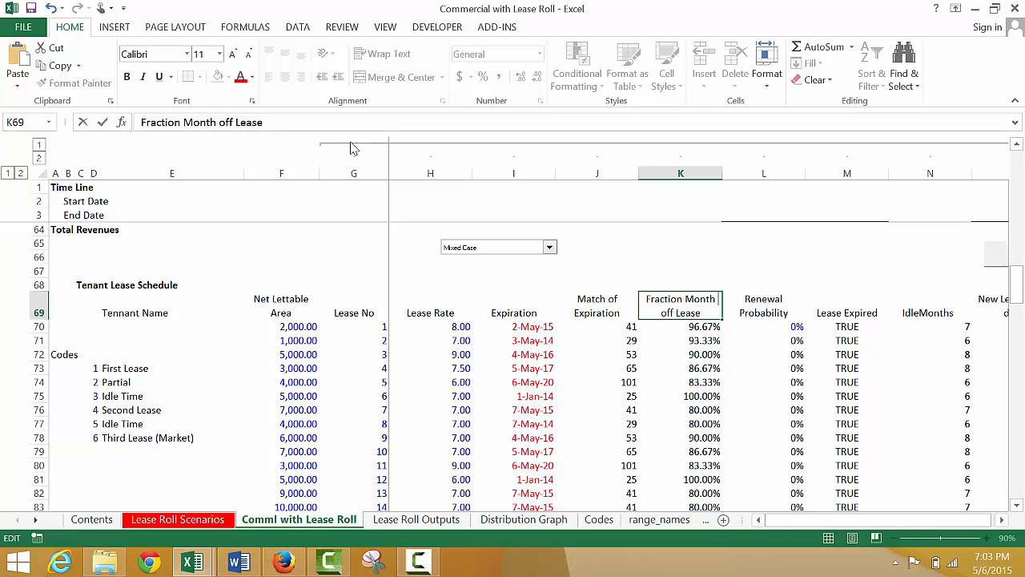
key(Return)
Step: Check the first lease's Renewal Probability in cell L70
key(Down)
key(Down)
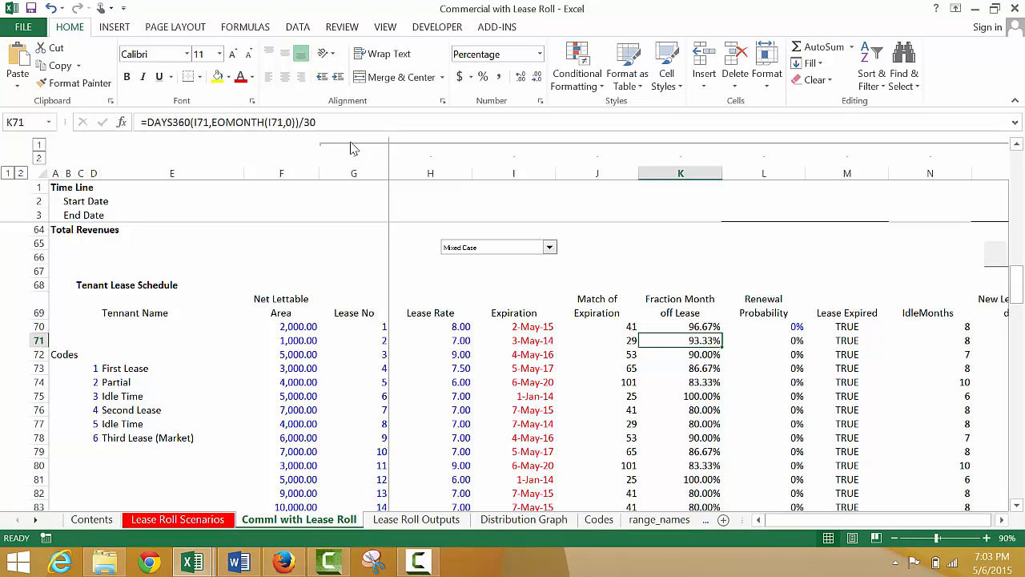
key(Up)
key(Right)
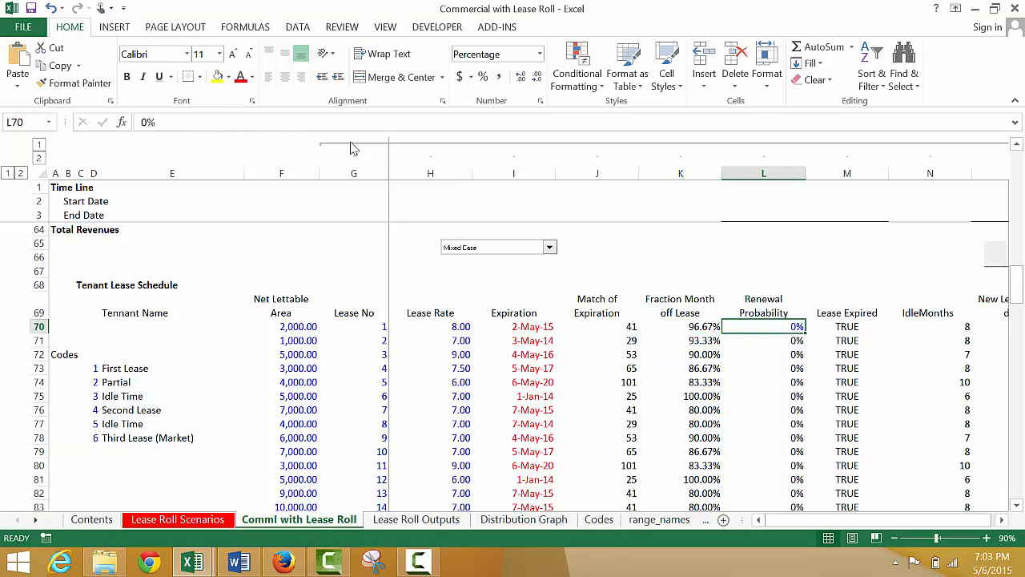
Step: Review the first lease's row from Renewal Probability in L70 across to the New Lease Start date formula in O70
key(Right)
key(Right)
key(Left)
key(Left)
key(Right)
key(Right)
key(Right)
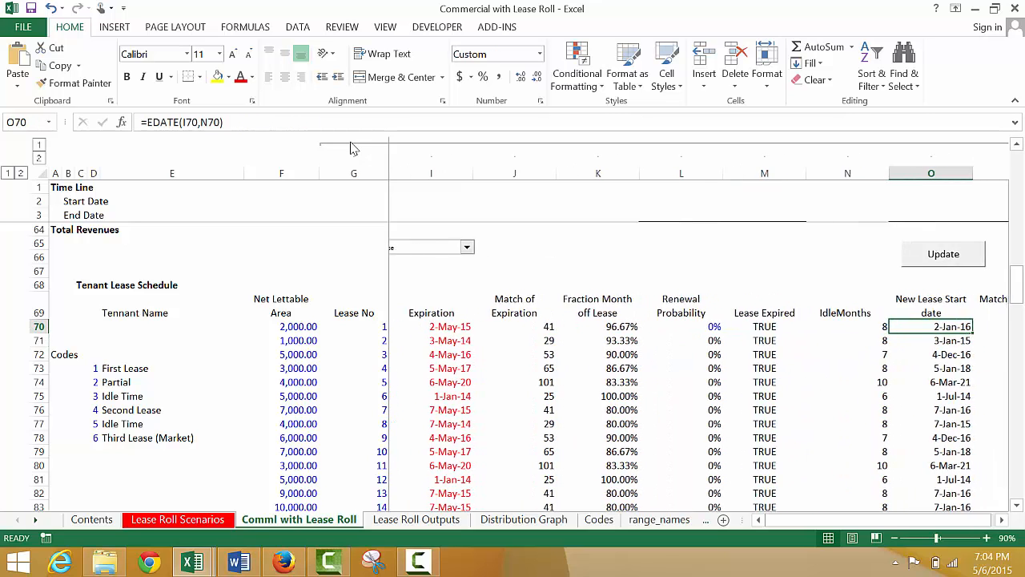
Step: Recheck the first lease's Lease Expired formula in M70 and examine the following columns through the new lease term in S70
key(Right)
key(Left)
key(Left)
key(Left)
key(Left)
key(Right)
key(Right)
key(Right)
key(Right)
key(Right)
key(Right)
key(Right)
key(Right)
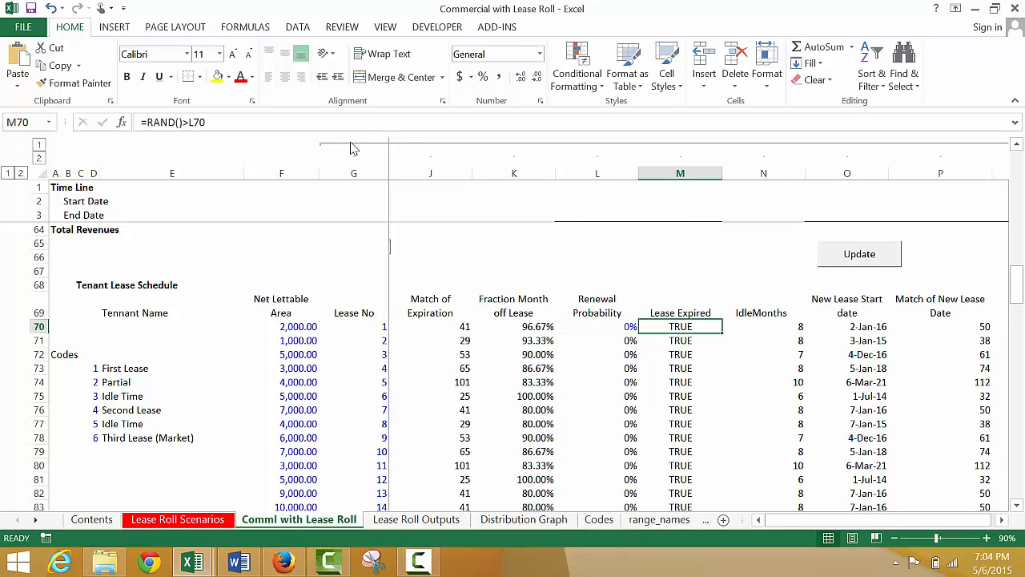
Step: Return to the first lease's Renewal Probability in L70 and check how the value is carried down to L72
key(Left)
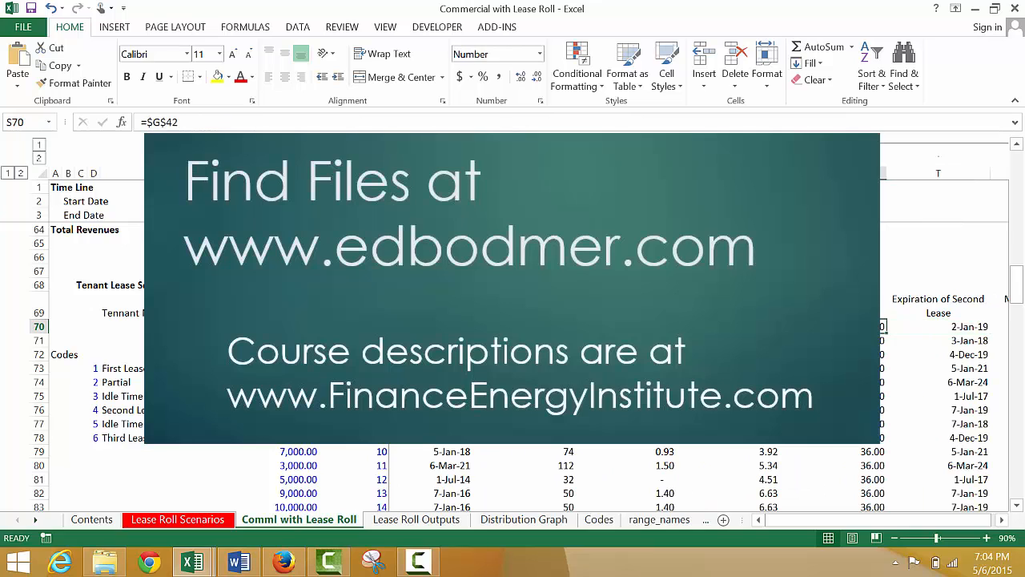
key(Left)
key(Left)
key(Left)
key(Left)
key(Left)
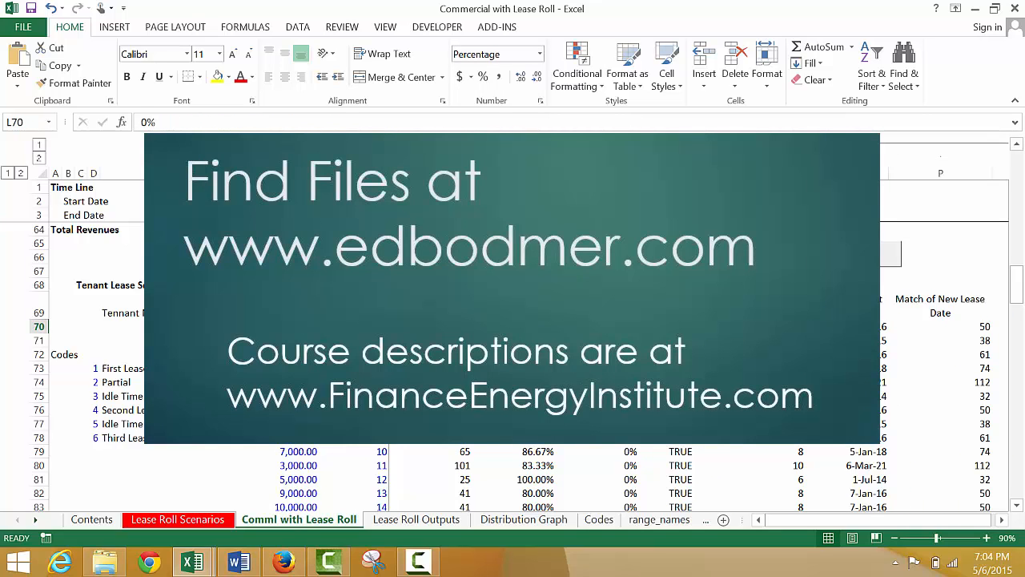
key(Down)
key(Down)
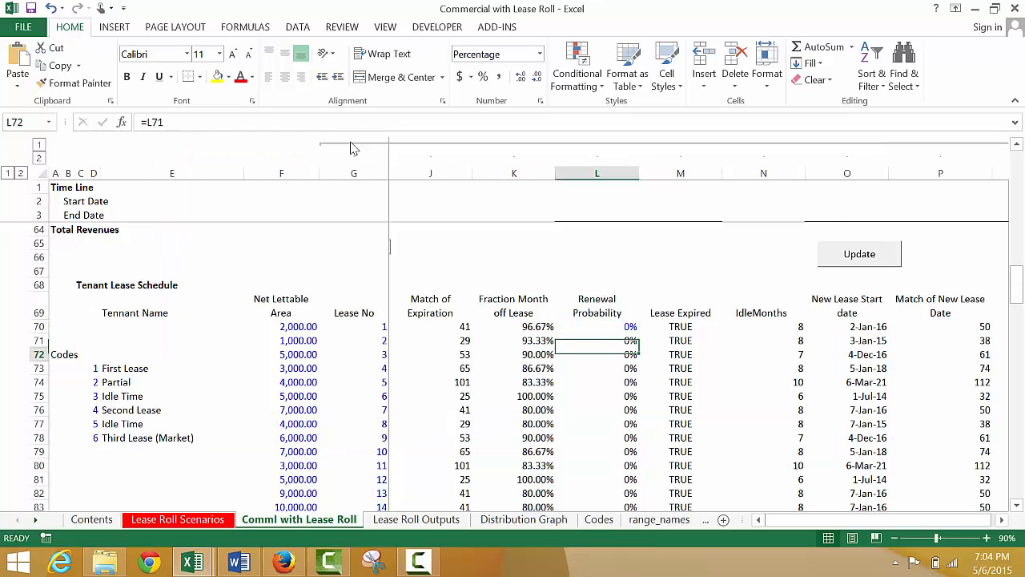
Step: Compare the third lease's Lease Expired formula in M72 with the Renewal Probability in L72 that it refers to
key(Right)
key(Right)
key(Left)
key(Left)
key(Left)
key(Left)
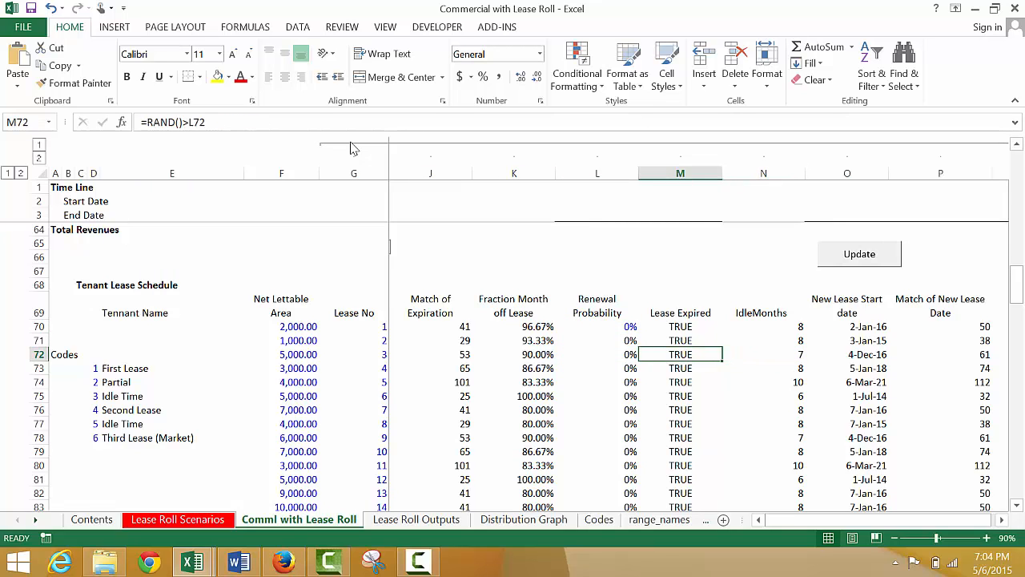
key(Right)
key(Right)
key(Right)
key(Right)
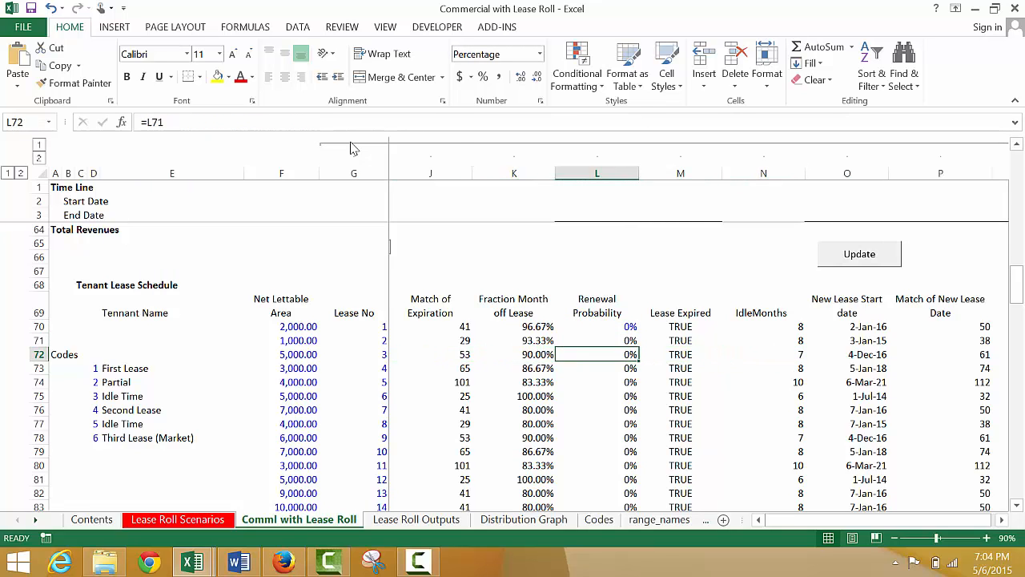
Step: Look down the IdleMonths column past the last lease of the Tenant Lease Schedule and back to the first lease's formula in N70
key(Up)
key(Down)
key(Down)
key(Down)
key(Down)
key(Down)
key(Down)
key(Down)
key(Down)
key(Down)
key(Down)
key(Down)
key(Down)
key(Down)
key(Down)
key(Down)
key(Down)
key(Down)
key(Down)
key(Down)
key(Down)
key(Down)
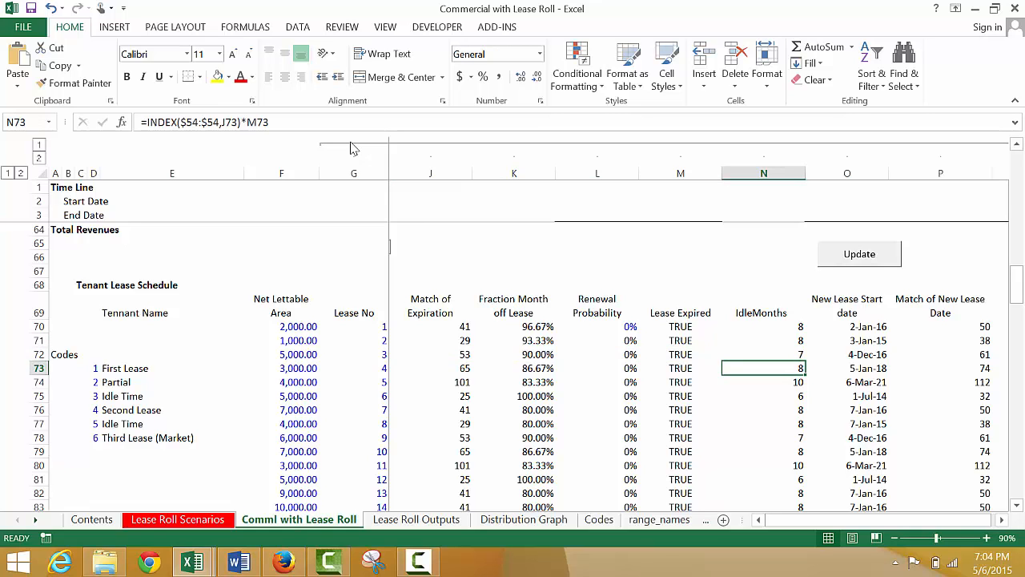
key(Up)
key(Up)
key(Up)
key(Up)
key(Up)
key(Up)
key(Up)
key(Up)
key(Up)
key(Up)
key(Up)
key(Up)
key(Up)
key(Up)
key(Up)
key(Up)
key(Up)
key(Up)
key(Up)
key(Up)
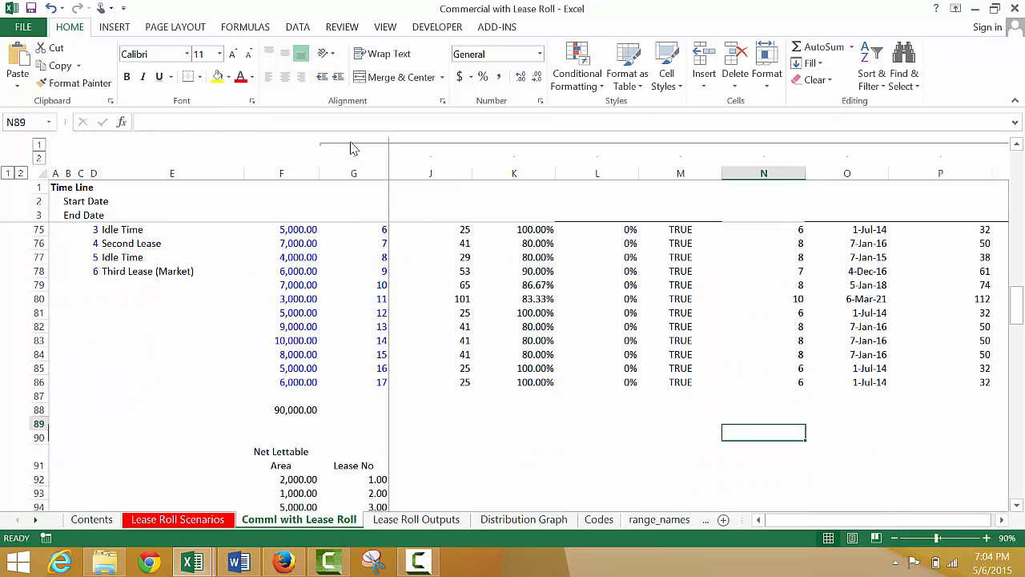
key(Down)
key(Down)
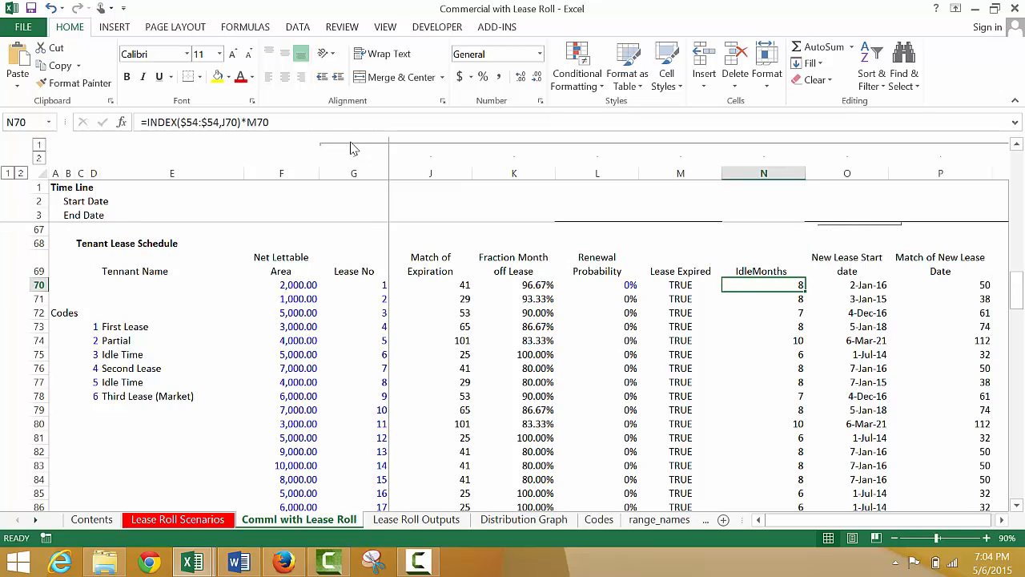
Step: Check the Lease Expired cell M70 and Match of Expiration cell J70 that feed the first lease's IdleMonths formula in N70
key(Left)
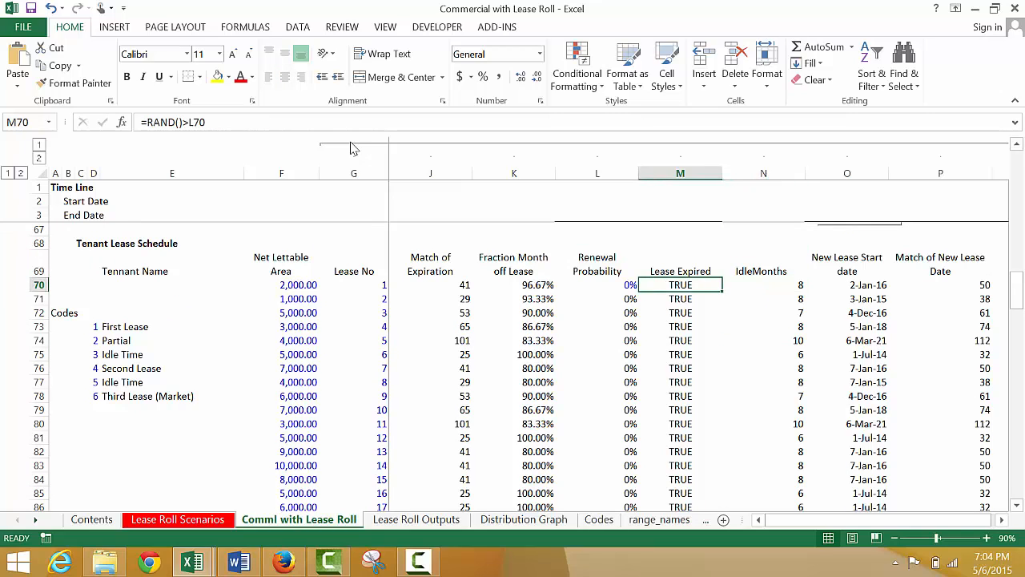
key(Right)
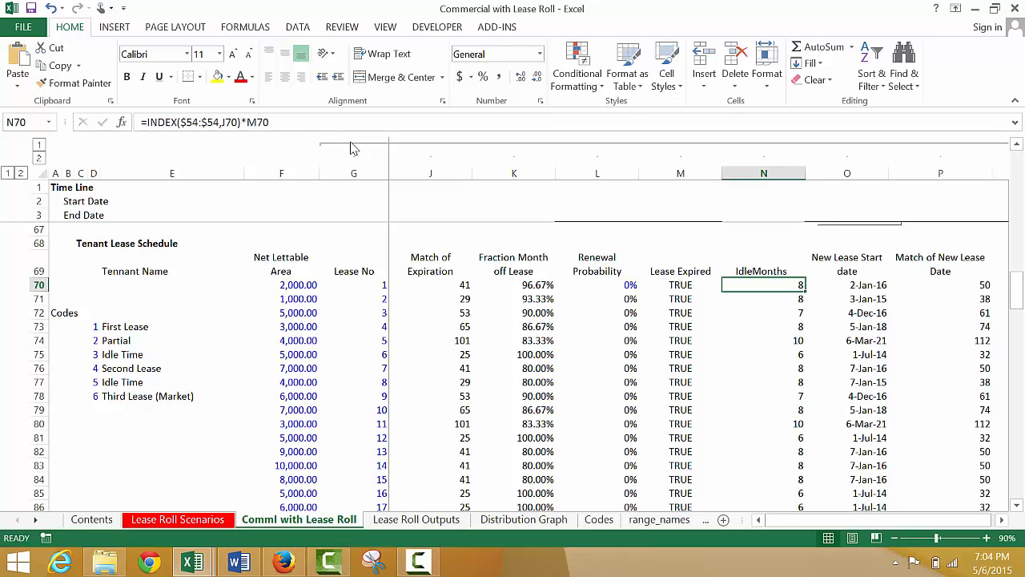
key(Right)
key(Left)
key(Left)
key(Left)
key(Left)
key(Left)
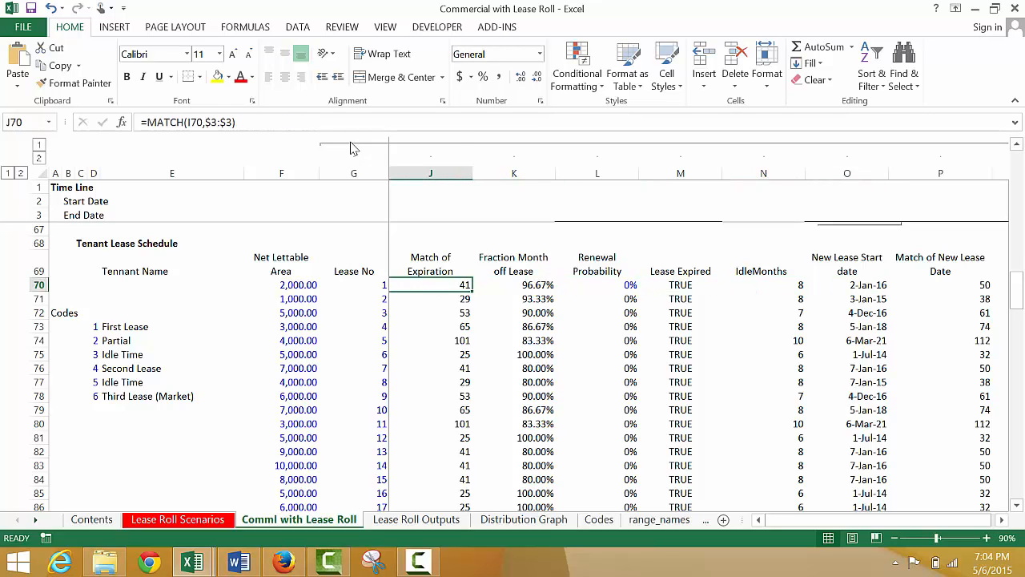
Step: Locate the "Idle Time Months from Look-up Function" row 54 that the IdleMonths formula indexes
key(Left)
key(Left)
key(Left)
key(Left)
key(Left)
key(Left)
key(Left)
key(Left)
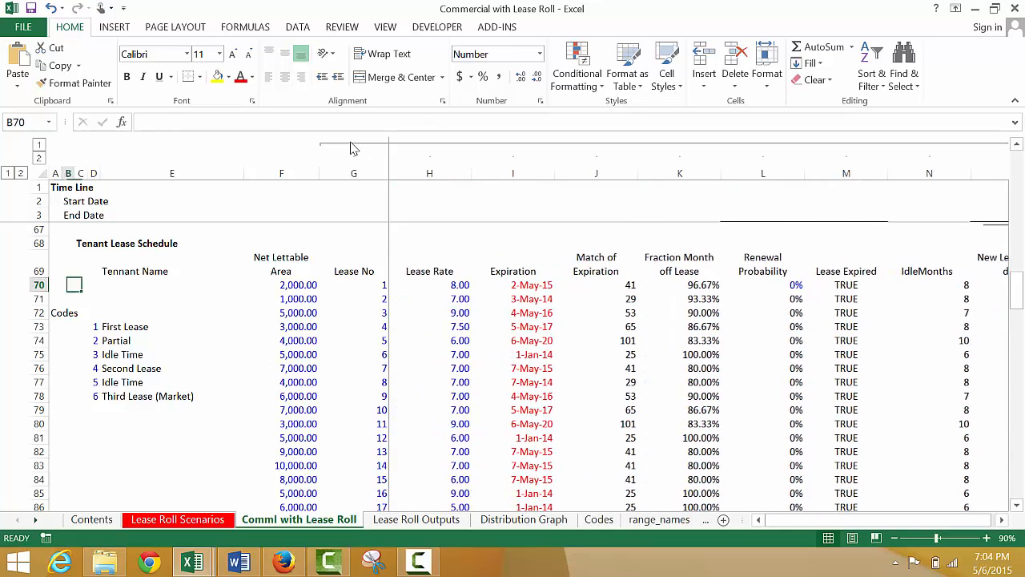
key(Left)
key(Up)
key(Up)
key(Up)
key(Up)
key(Up)
key(Up)
key(Up)
key(Up)
key(Up)
key(Up)
key(Up)
key(Up)
key(Up)
key(Up)
key(Up)
key(Up)
key(Up)
key(Up)
key(Up)
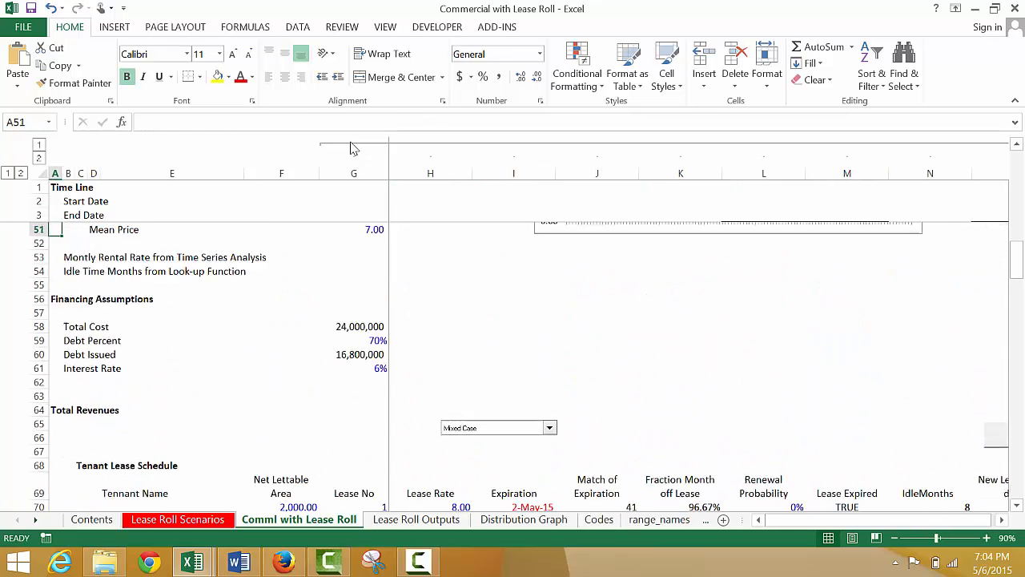
key(Up)
key(Up)
key(Up)
key(Up)
key(Up)
key(Up)
key(Up)
key(Up)
key(Up)
key(Up)
key(Up)
key(Up)
key(Up)
key(Down)
key(Down)
key(Down)
key(Down)
key(Down)
key(Down)
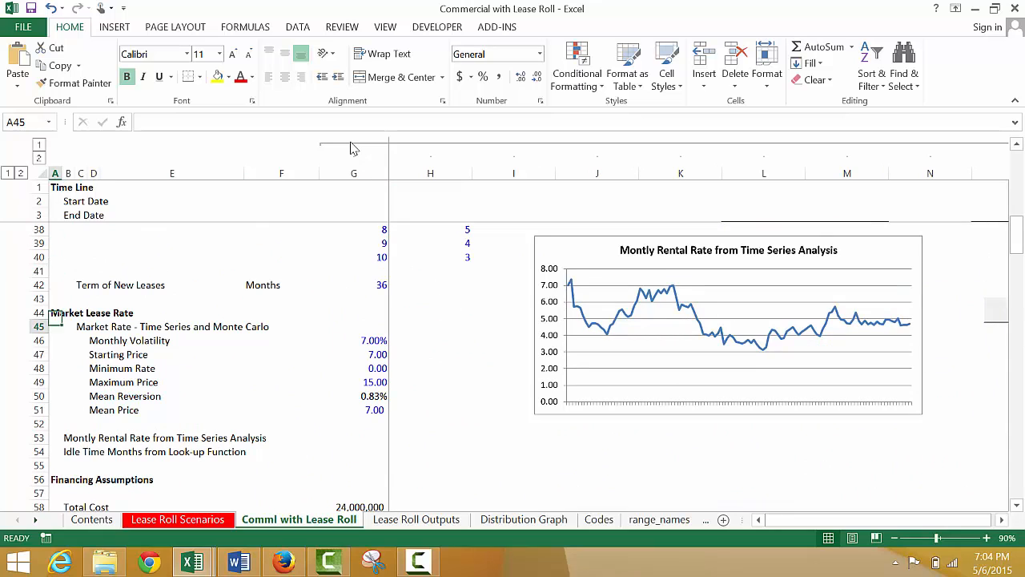
Step: Follow the "Idle Time Months from Look-up Function" row 54 across to the monthly timeline and inspect the July 2014 LOOKUP formula in AF54
key(Right)
key(Right)
key(Right)
key(Right)
key(Right)
key(Right)
key(Right)
key(Right)
key(Right)
key(Right)
key(Right)
key(Right)
key(Right)
key(Right)
key(Right)
key(Right)
key(Right)
key(Right)
key(Right)
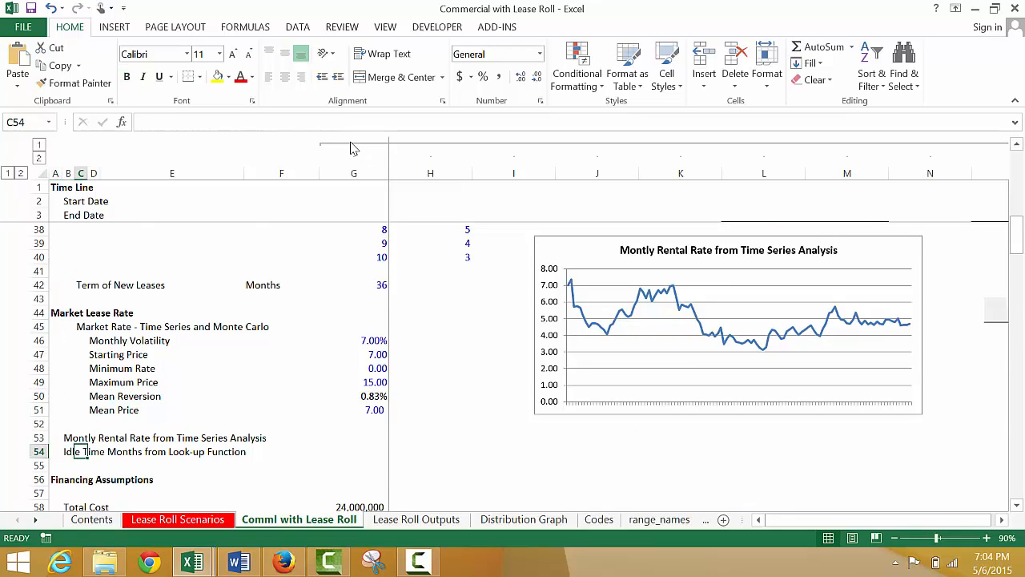
key(Right)
key(Right)
key(Right)
key(Right)
key(Right)
key(Right)
key(Right)
key(Right)
key(Right)
key(Right)
key(Right)
key(Right)
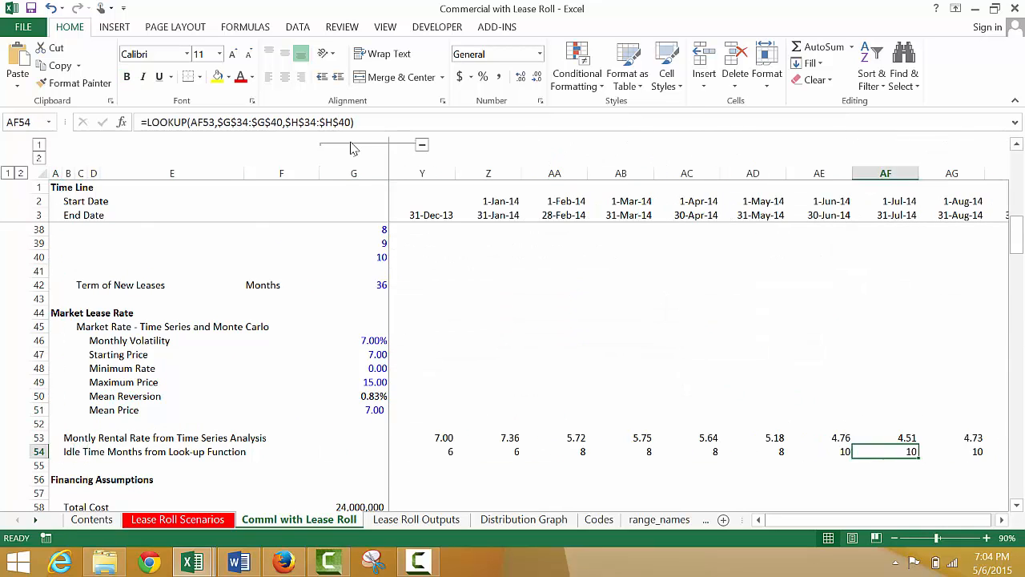
Step: Go back along row 54 to the opening period's idle time LOOKUP formula in Y54
key(Left)
key(Left)
key(Left)
key(Left)
key(Left)
key(Left)
key(Left)
key(Left)
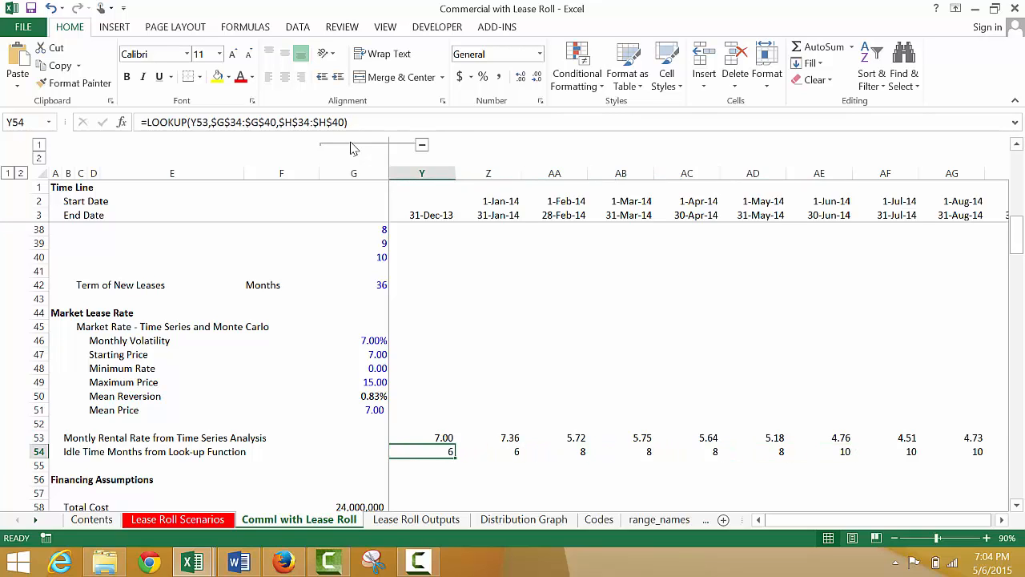
Step: Examine the monthly rental rate formulas in row 53, from the starting rate in Y53 to the time series formulas in the following months
key(Right)
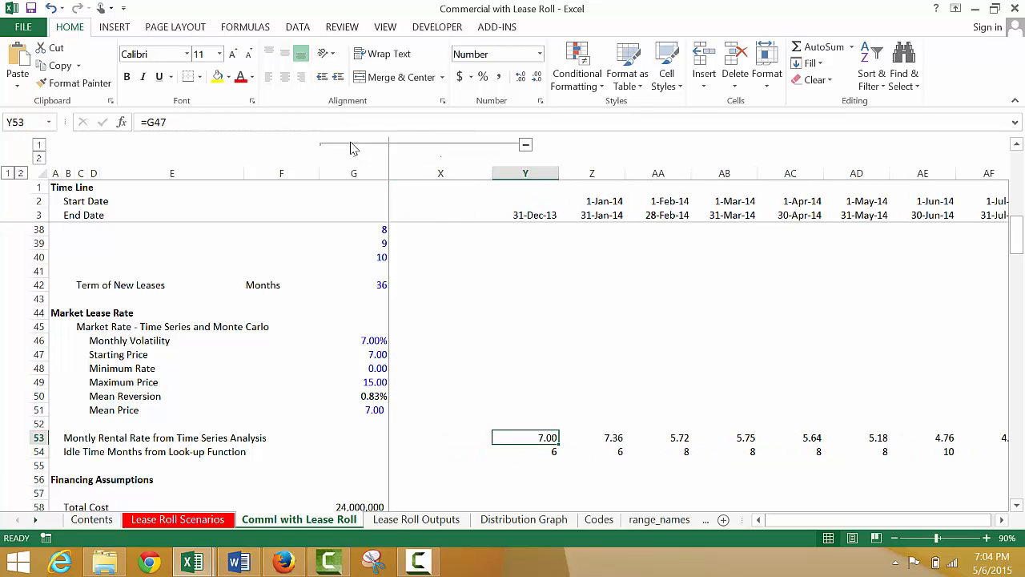
key(Right)
key(Right)
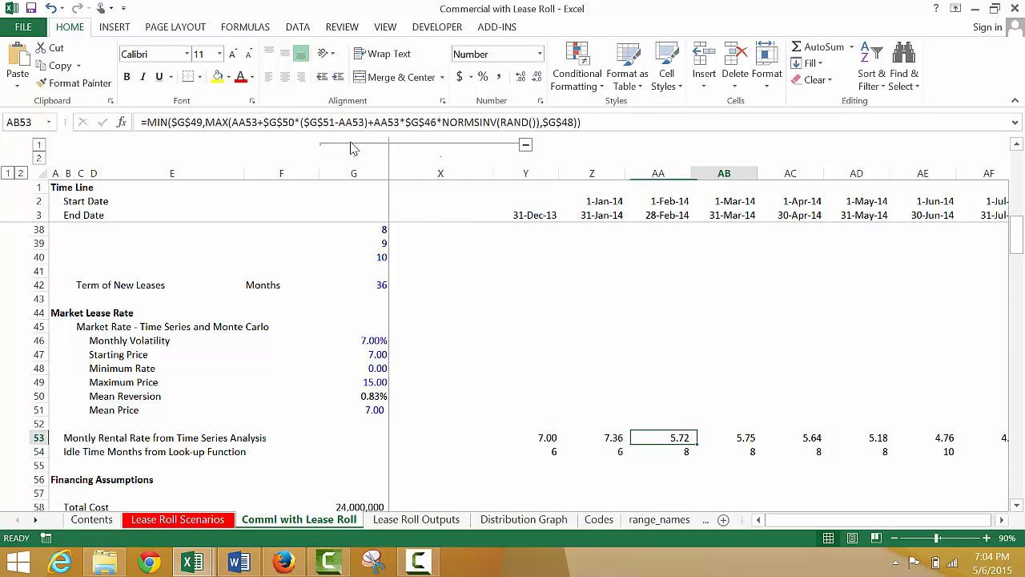
key(Left)
key(Left)
key(Right)
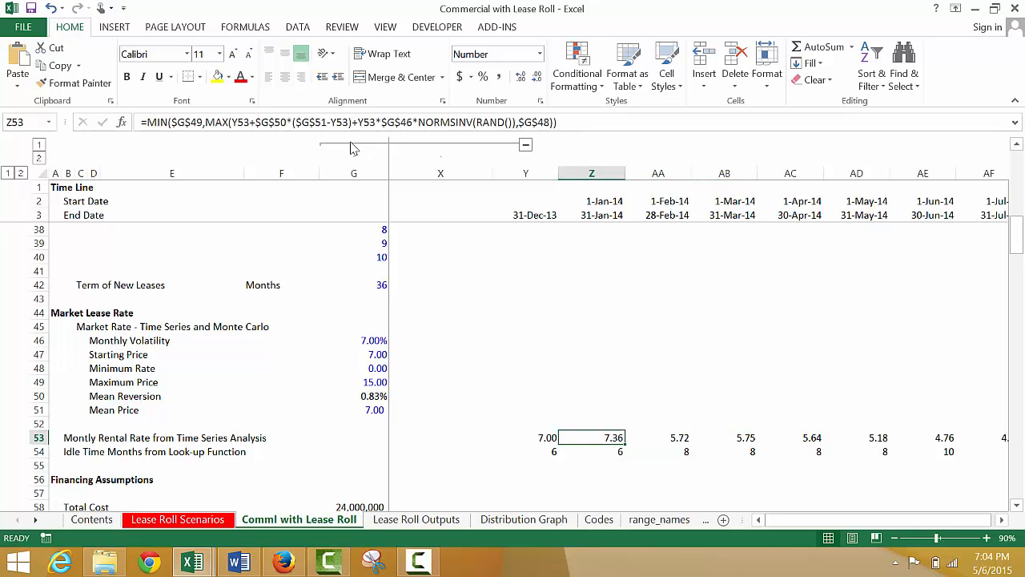
Step: Review the full extent of the monthly rental rate series in row 53, from Y53 to the end of the timeline and back to Z53
key(ctrl+Right)
key(ctrl+Left)
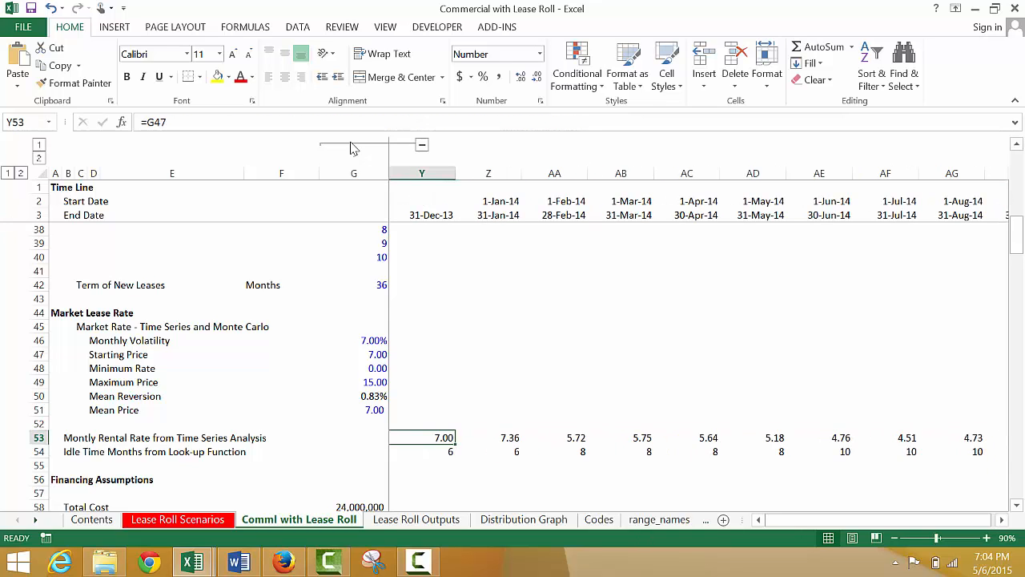
key(Left)
key(Right)
key(Right)
key(Left)
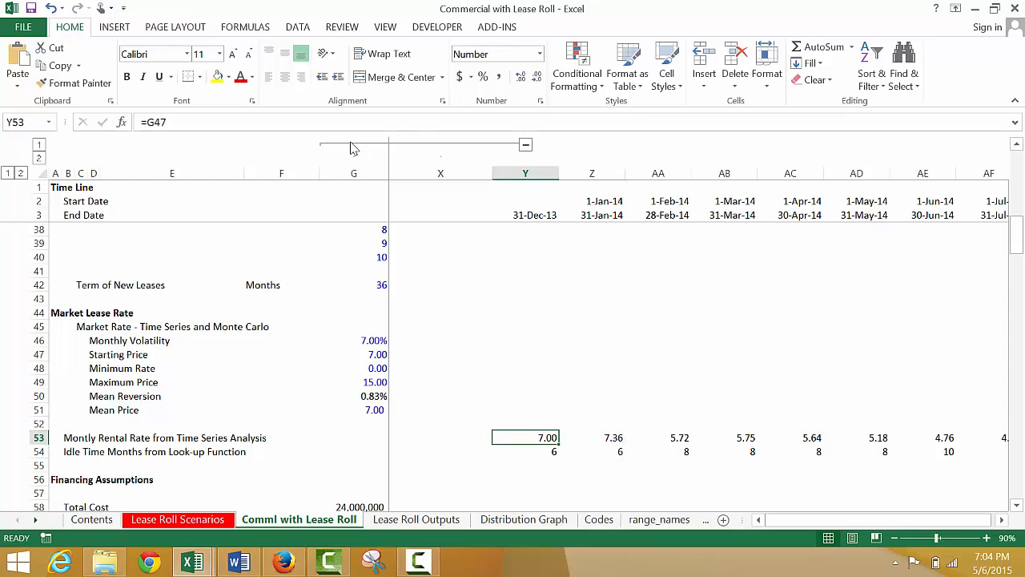
key(ctrl+shift+Right)
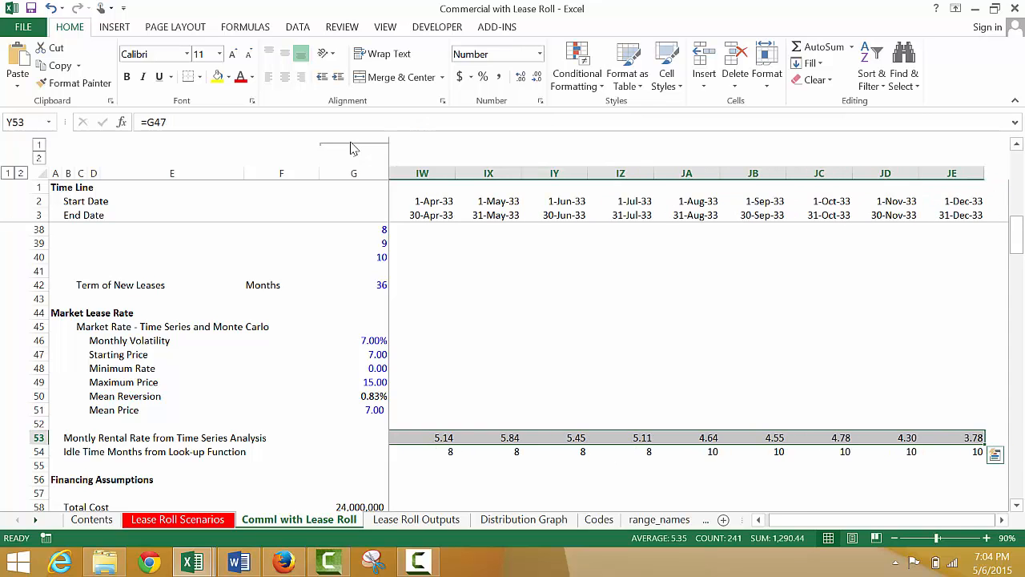
key(ctrl+shift+Left)
key(Right)
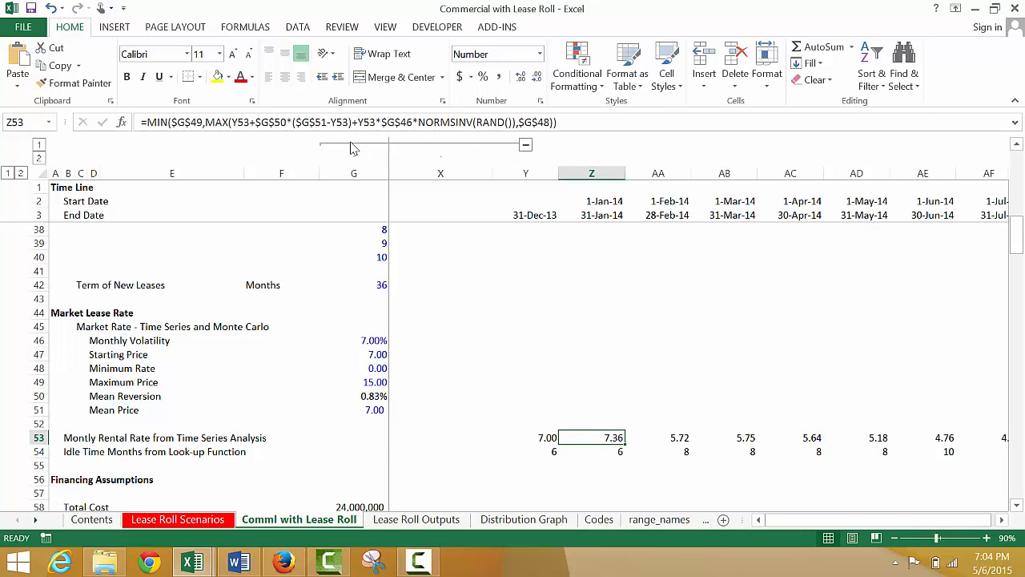
Step: Compare the idle time LOOKUP formula in Y54 with the rental rate in Y53 that it looks up
key(Down)
key(Left)
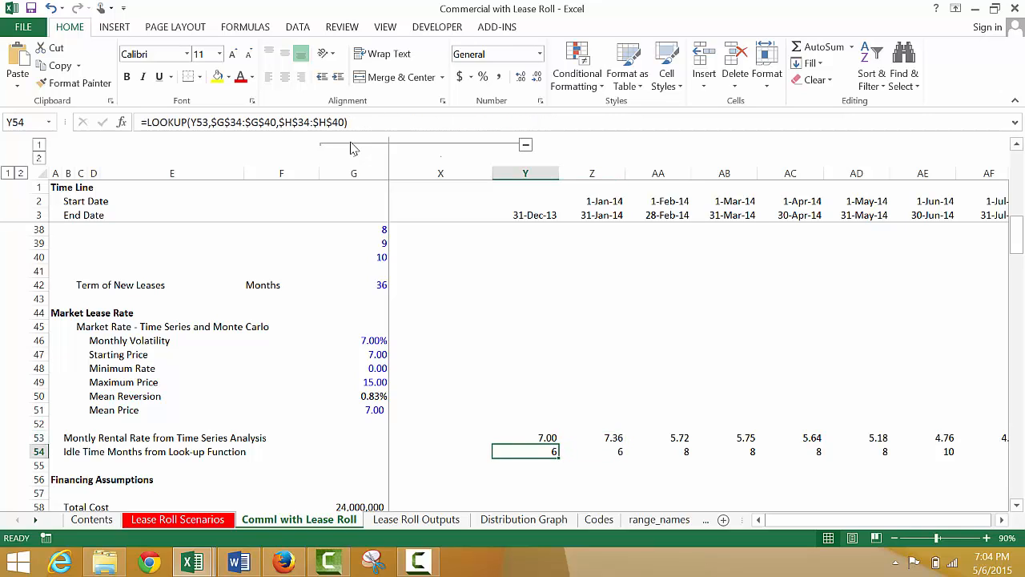
key(Up)
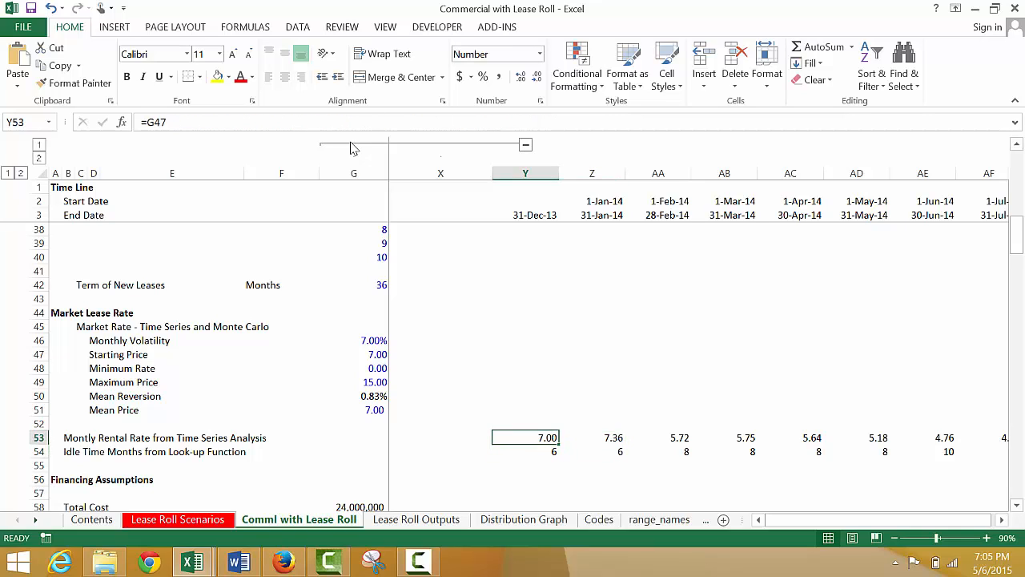
key(Down)
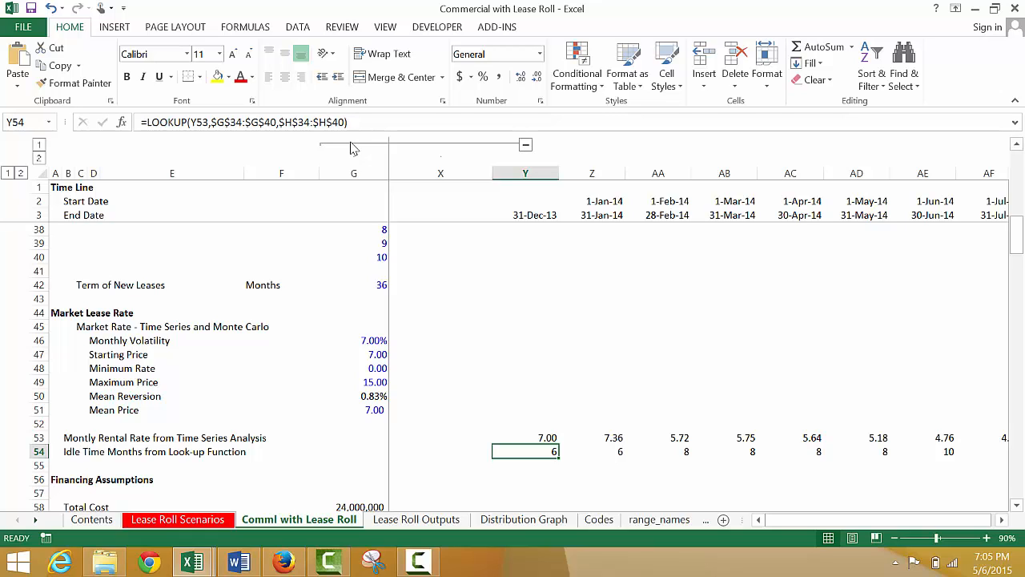
key(Up)
key(Down)
Step: Review the Idle Time Between Leases table in G33:H40, reading down the Idle Months assigned to each Lease Rate
key(Left)
key(Left)
key(Left)
key(Left)
key(Left)
key(Left)
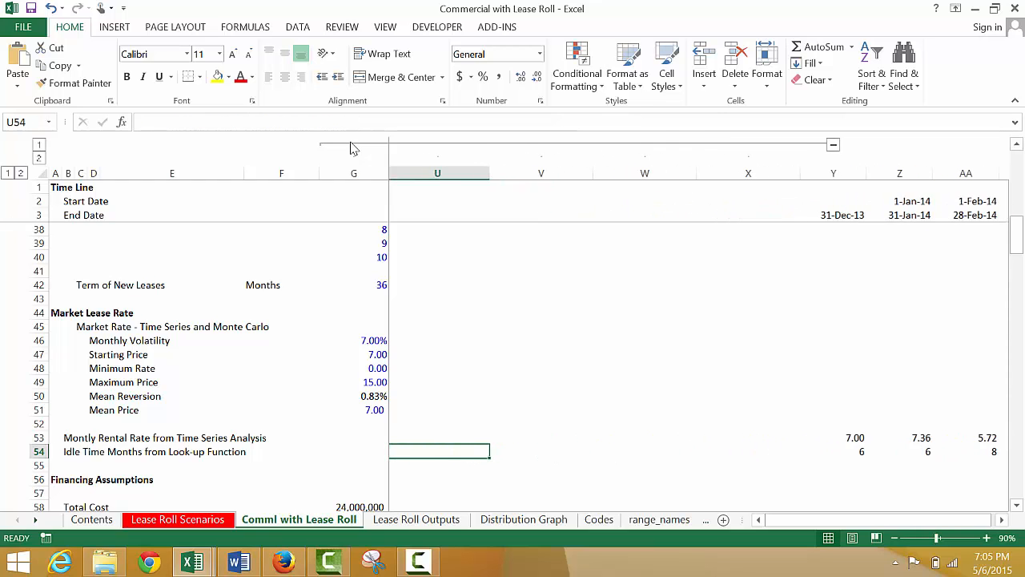
key(Left)
key(Left)
key(Left)
key(Left)
key(Left)
key(Left)
key(Left)
key(Left)
key(Left)
key(Left)
key(Left)
key(Left)
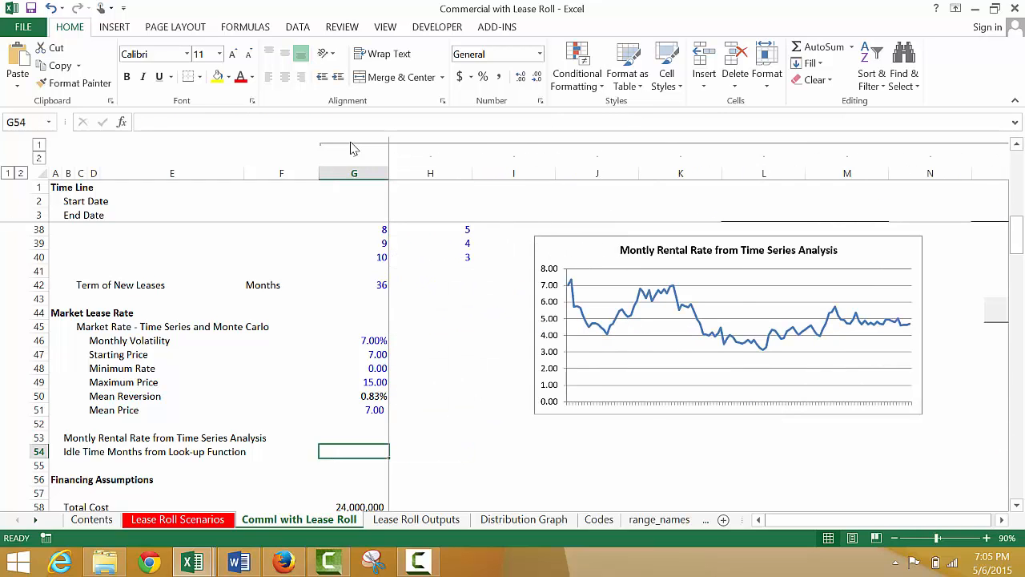
key(Up)
key(Up)
key(Up)
key(Up)
key(Up)
key(Up)
key(Up)
key(Up)
key(Up)
key(Up)
key(Up)
key(Up)
key(Up)
key(Up)
key(Up)
key(Up)
key(Up)
key(Up)
key(Up)
key(Up)
key(Up)
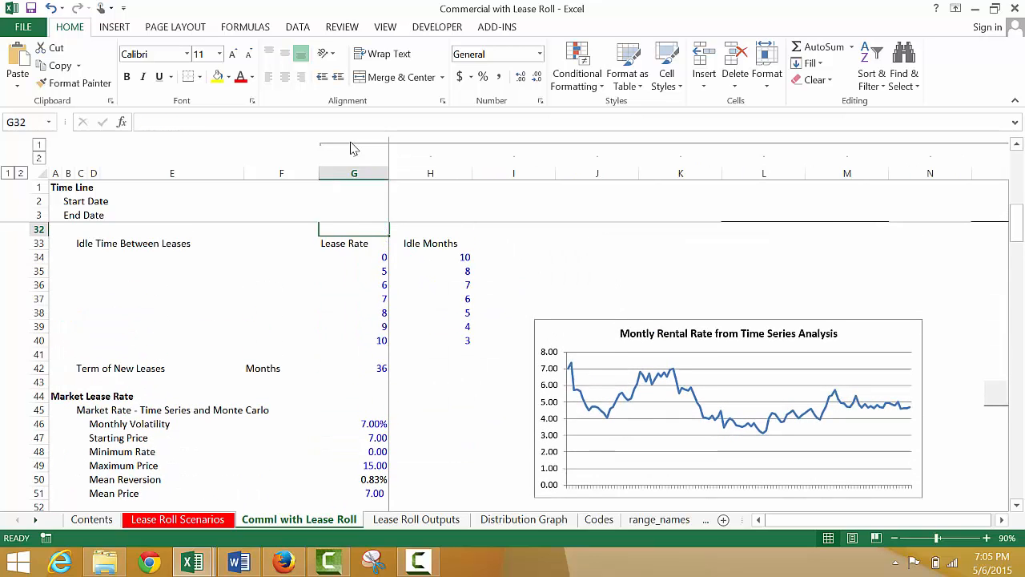
key(Down)
key(Down)
key(Right)
key(Down)
key(Down)
key(Down)
key(Down)
key(Down)
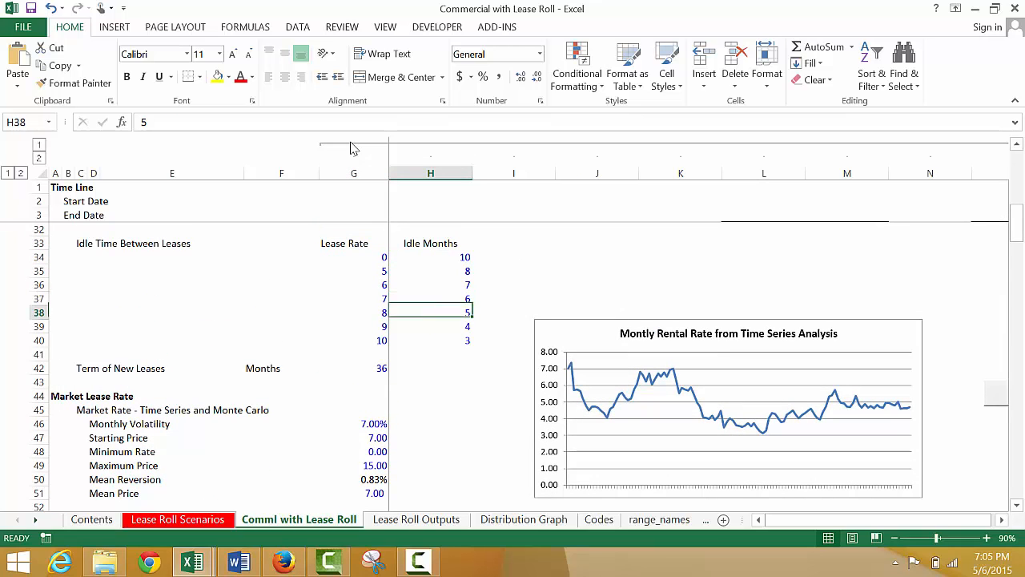
key(Down)
key(Down)
Step: Return to the Tenant Lease Schedule and check the New Lease Start date formula in O82 against the IdleMonths formula in N82
key(ctrl+Down)
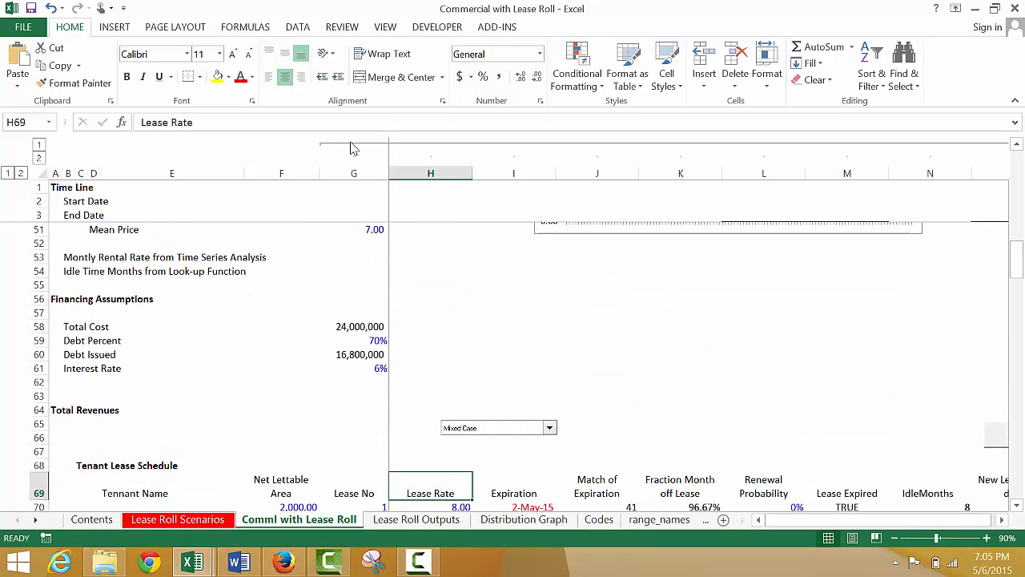
key(Down)
key(Down)
key(Down)
key(Down)
key(Down)
key(Down)
key(Down)
key(Down)
key(Down)
key(Down)
key(Down)
key(Right)
key(Right)
key(Right)
key(Right)
key(Right)
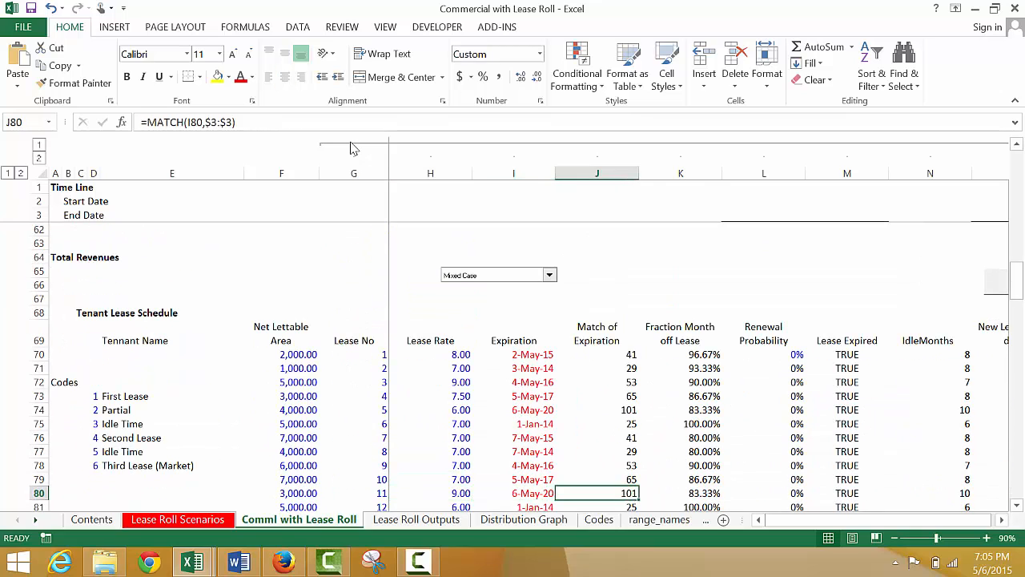
key(Right)
key(Down)
key(Down)
key(Right)
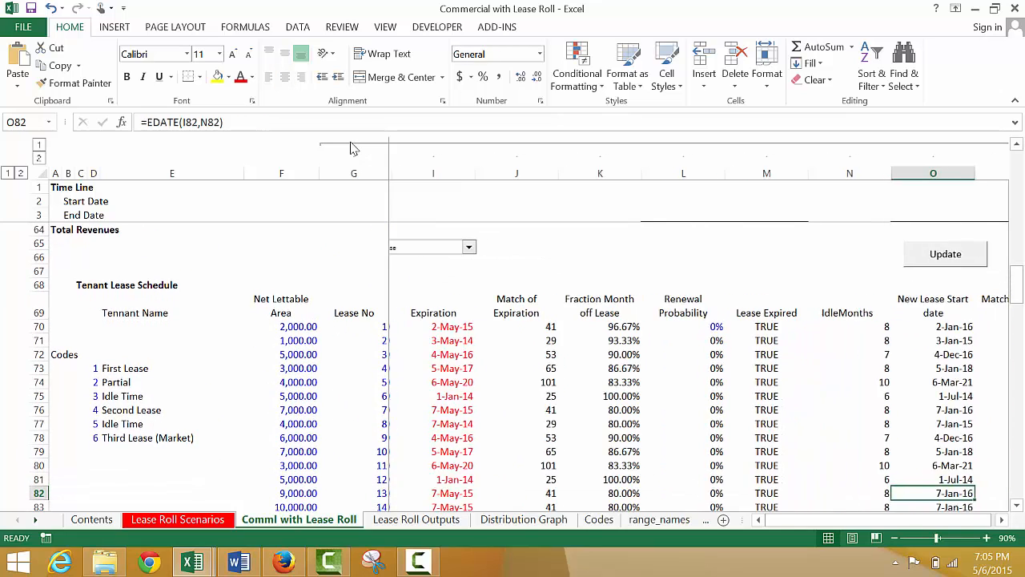
key(Right)
key(Left)
key(Left)
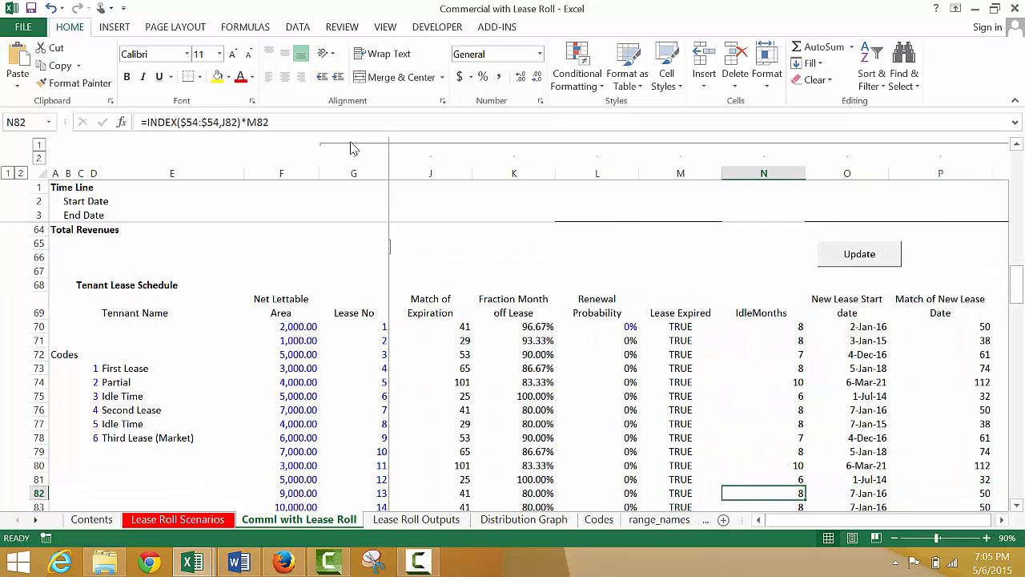
Step: Look back up the IdleMonths column to the fifth lease's INDEX formula in N74
key(Up)
key(Up)
key(Up)
key(Up)
key(Up)
key(Up)
key(Up)
key(Up)
key(Up)
key(Up)
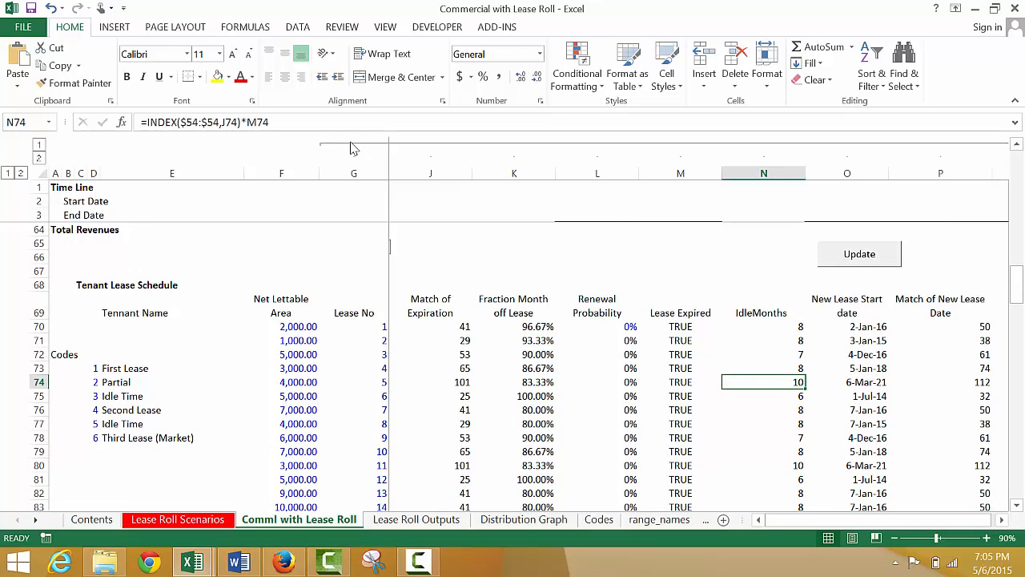
Step: Scan the IdleMonths column down through the leases and back up to the first lease's INDEX formula in N70
key(Up)
key(Up)
key(Down)
key(Down)
key(Down)
key(Down)
key(Down)
key(Down)
key(Down)
key(Down)
key(Down)
key(Down)
key(Down)
key(Down)
key(Down)
key(Down)
key(Down)
key(Down)
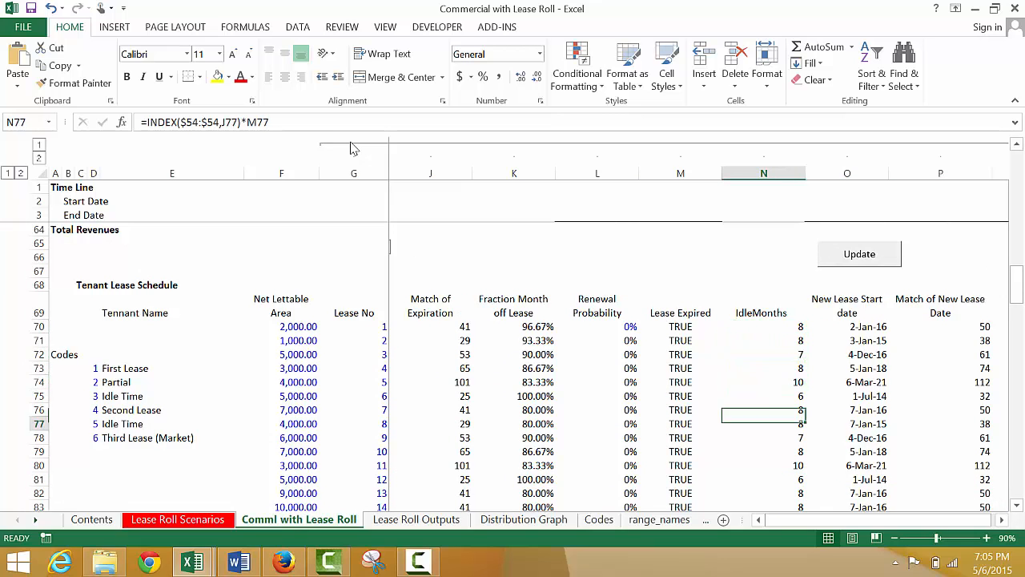
key(Up)
key(Up)
key(Up)
key(Up)
key(Up)
key(Up)
key(Up)
key(Up)
key(Up)
key(Up)
key(Up)
key(Up)
key(Up)
key(Up)
key(Up)
key(Up)
key(Up)
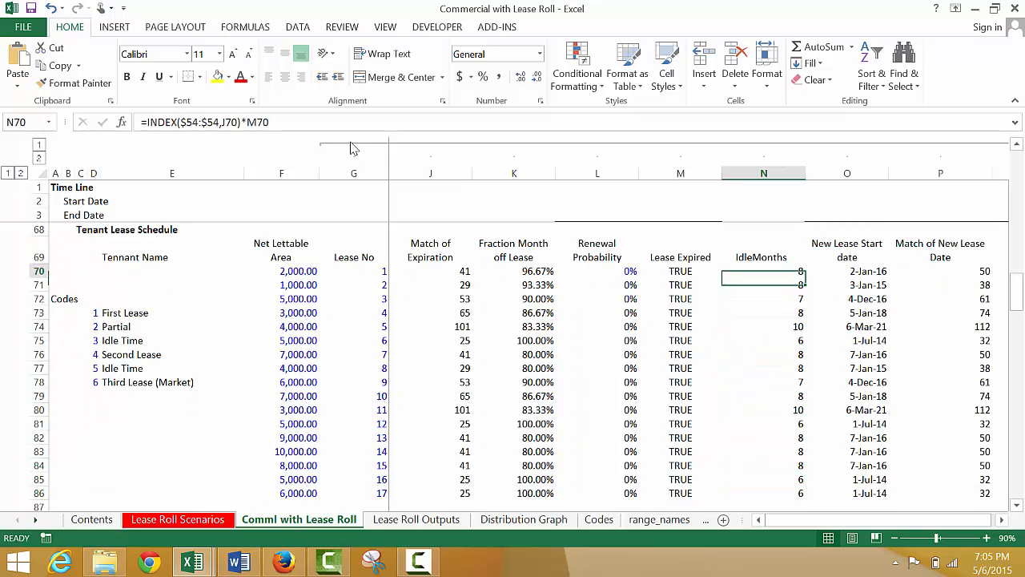
Step: Open the first lease's New Lease Start date formula in O70 to inspect its EDATE arguments, and re-enter it
key(Down)
key(Right)
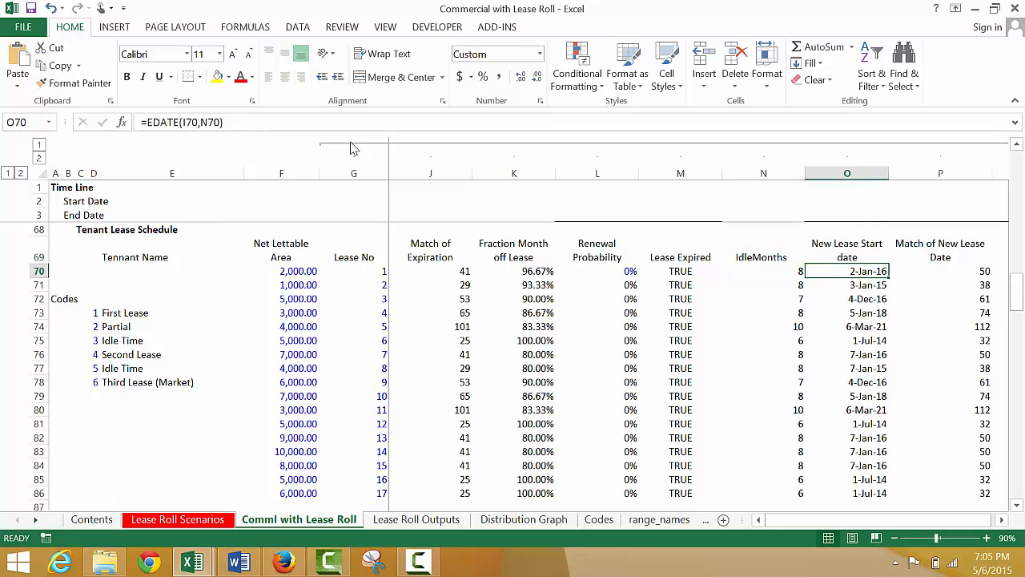
key(F2)
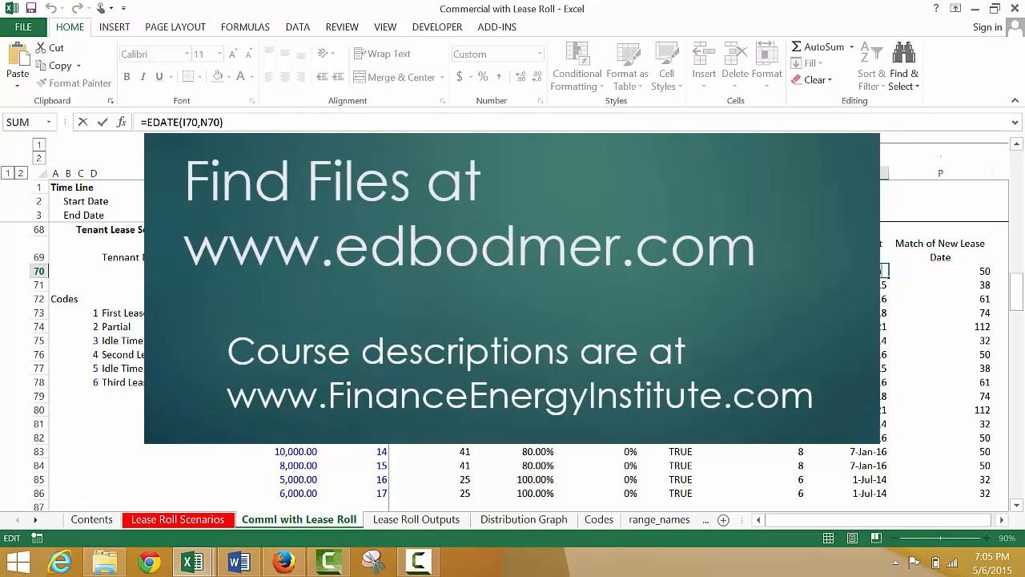
key(Return)
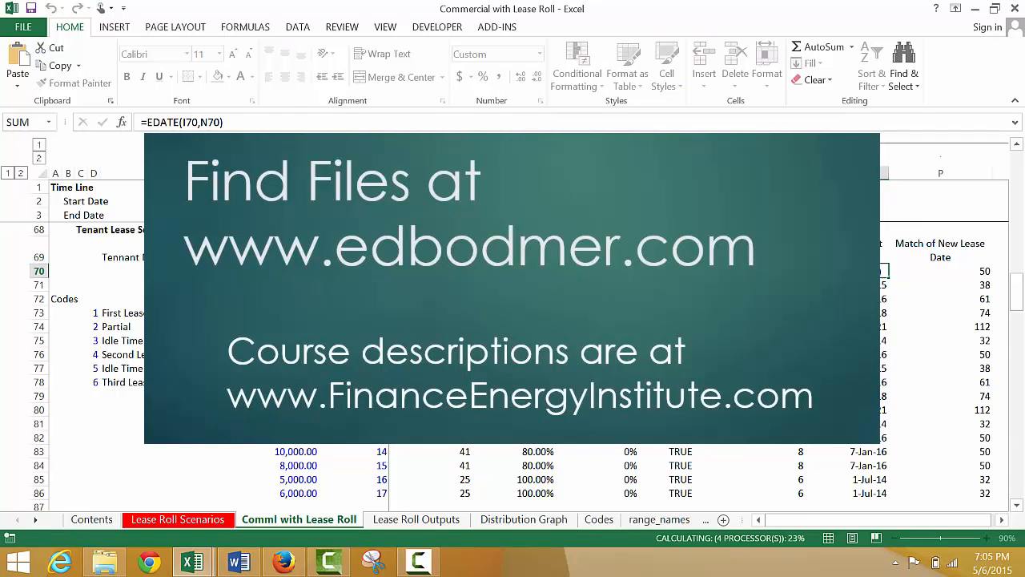
Step: Check the Expiration date in I70 that the New Lease Start date formula uses as its starting point
key(Left)
key(Left)
key(Up)
key(Left)
key(Left)
key(Left)
key(Left)
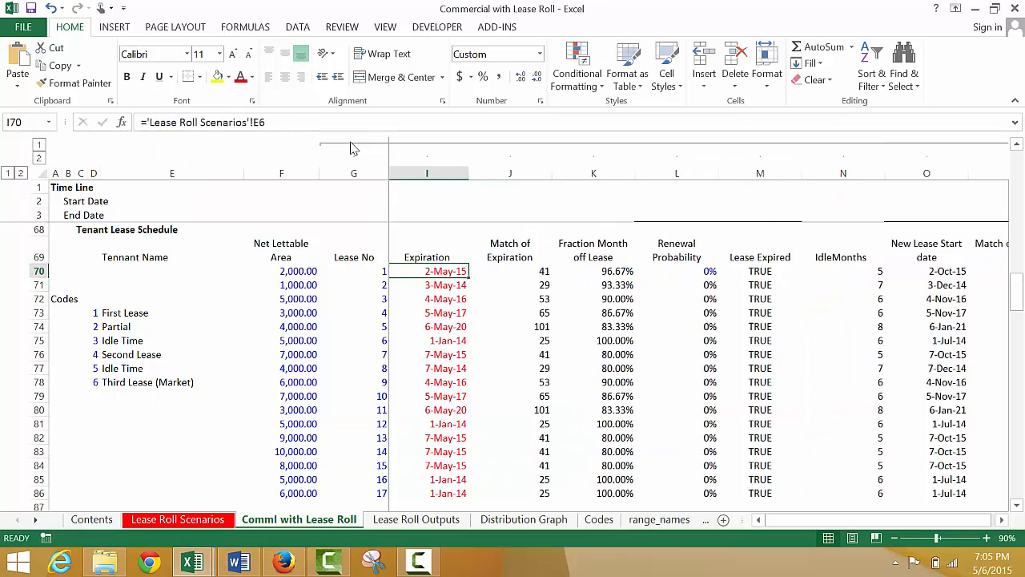
Step: Read across the first lease's row from the Match of Expiration formula in J70 to the IdleMonths formula in N70
key(Right)
key(Right)
key(Right)
key(Right)
key(Right)
key(Right)
key(Right)
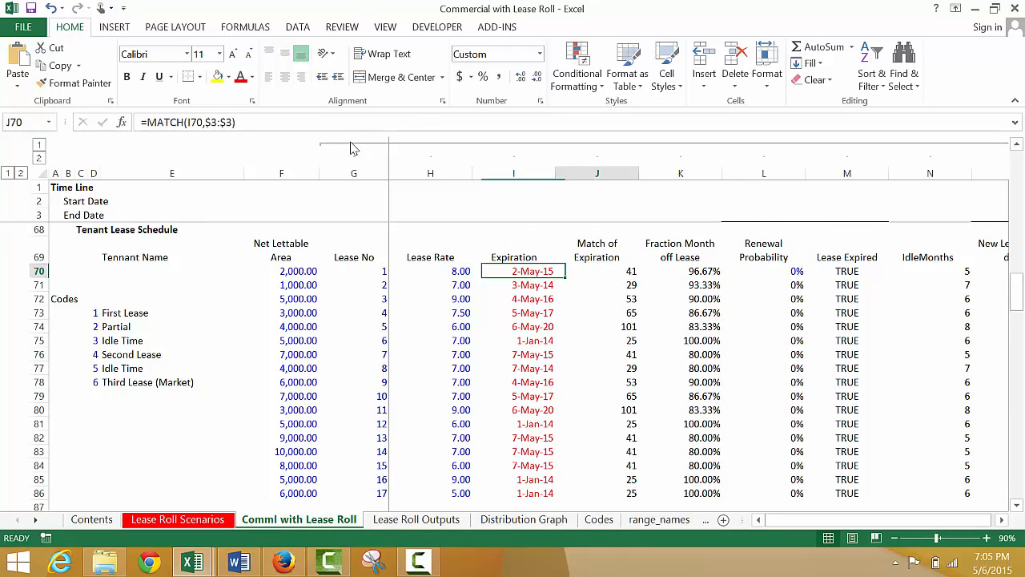
key(Left)
key(Left)
key(Left)
key(Left)
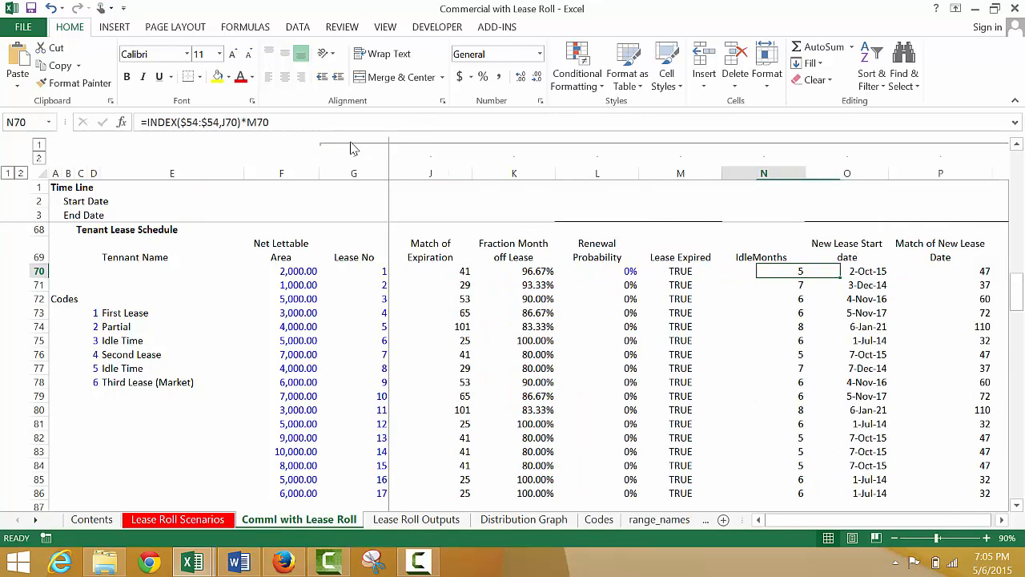
Step: Compare the New Lease Start date formula in O70 with the Match of New Lease Date formula in P70
key(Right)
key(Right)
key(Right)
key(Right)
key(Left)
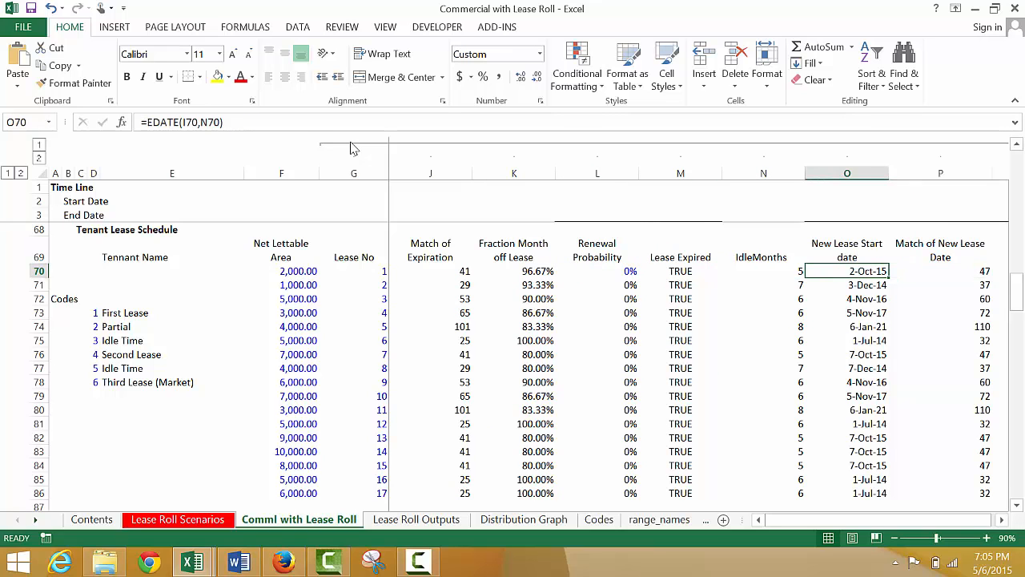
key(Right)
key(Right)
key(Left)
key(Left)
key(Right)
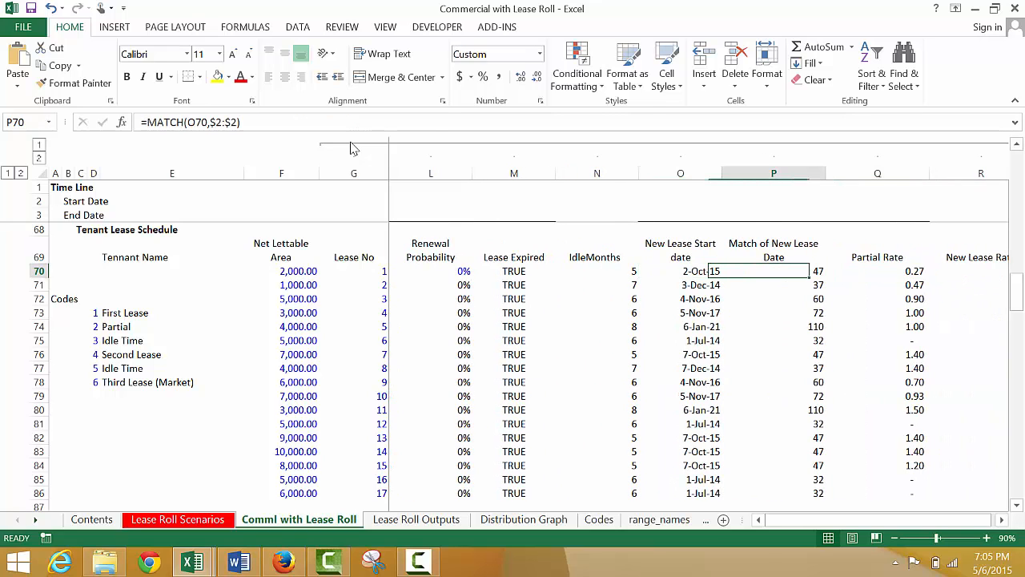
key(Left)
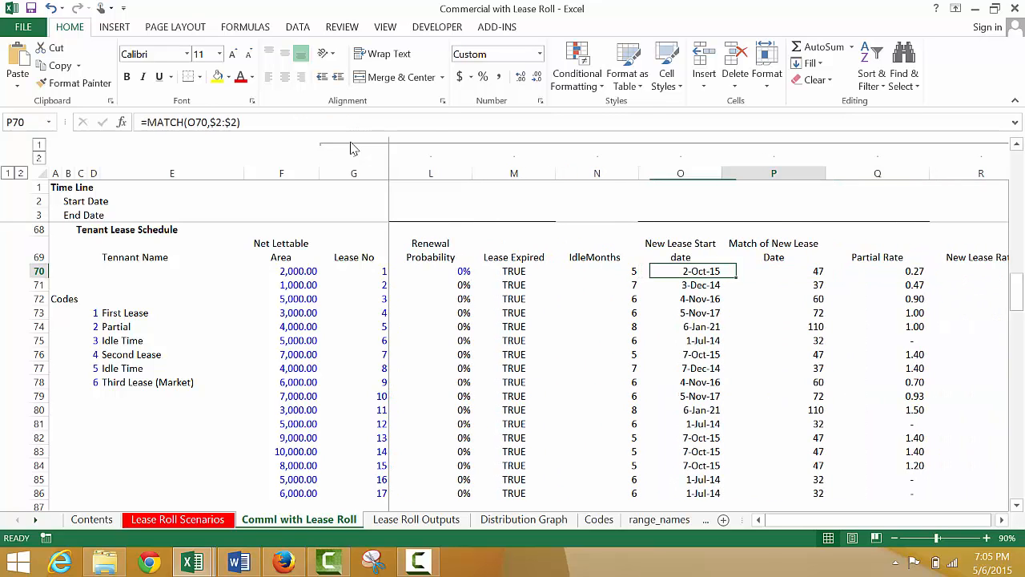
key(Right)
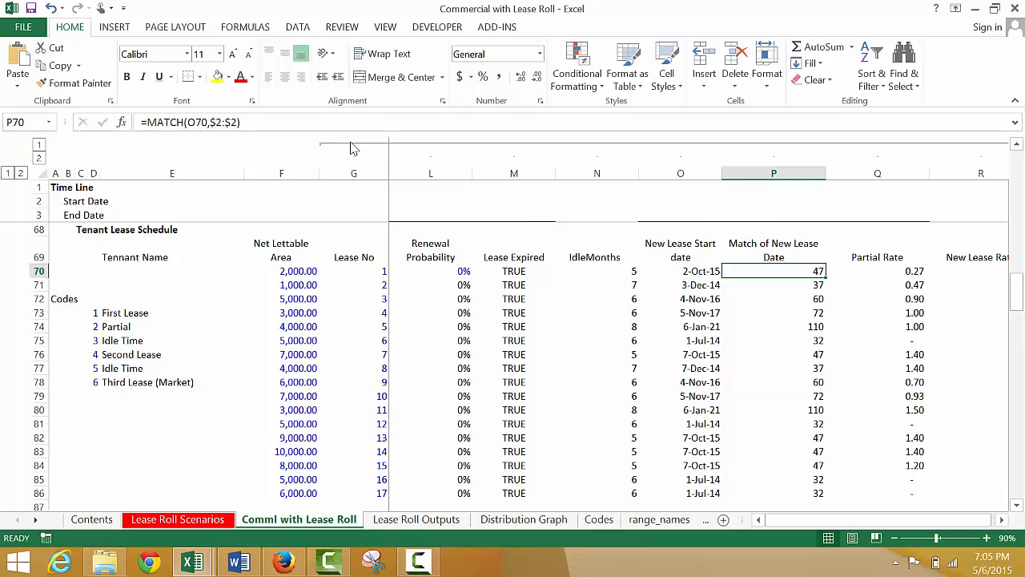
Step: Read down the Match of New Lease Date column to the thirteenth lease's MATCH formula in P82
key(Down)
key(Down)
key(Down)
key(Down)
key(Down)
key(Down)
key(Down)
key(Down)
key(Down)
key(Down)
key(Down)
key(Down)
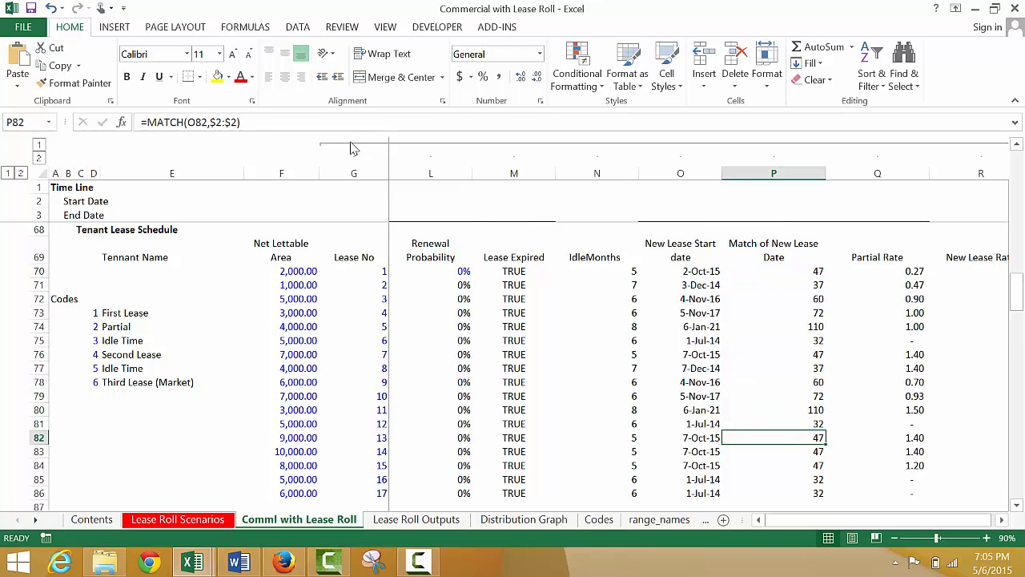
Step: Examine the Partial Rate IF formula in Q82 and follow the column up to the first lease's formula in Q70
key(Right)
key(Right)
key(Left)
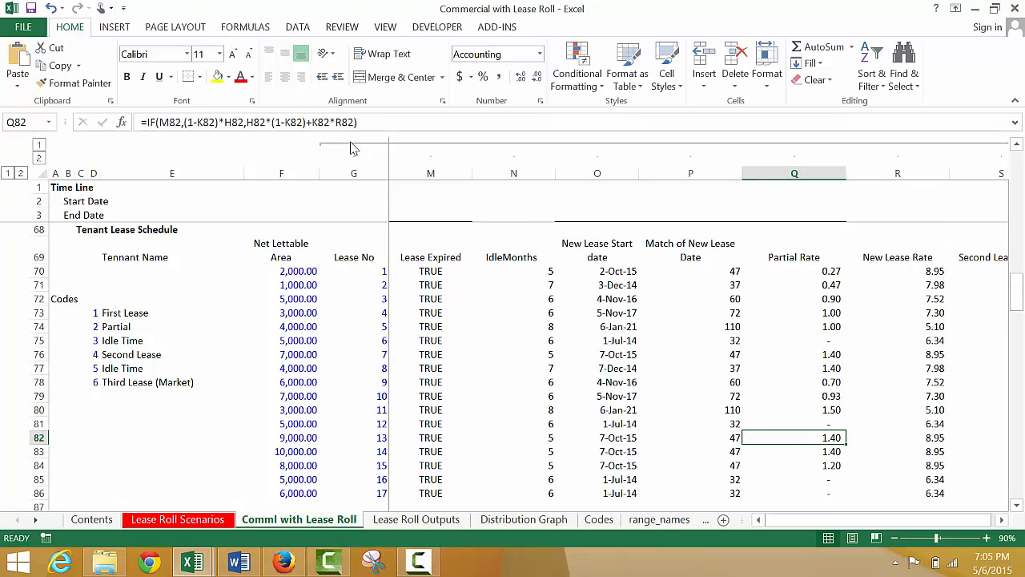
key(Up)
key(Up)
key(Up)
key(Up)
key(Up)
key(Up)
key(Up)
key(Up)
key(Up)
key(Up)
key(Up)
key(Up)
key(Up)
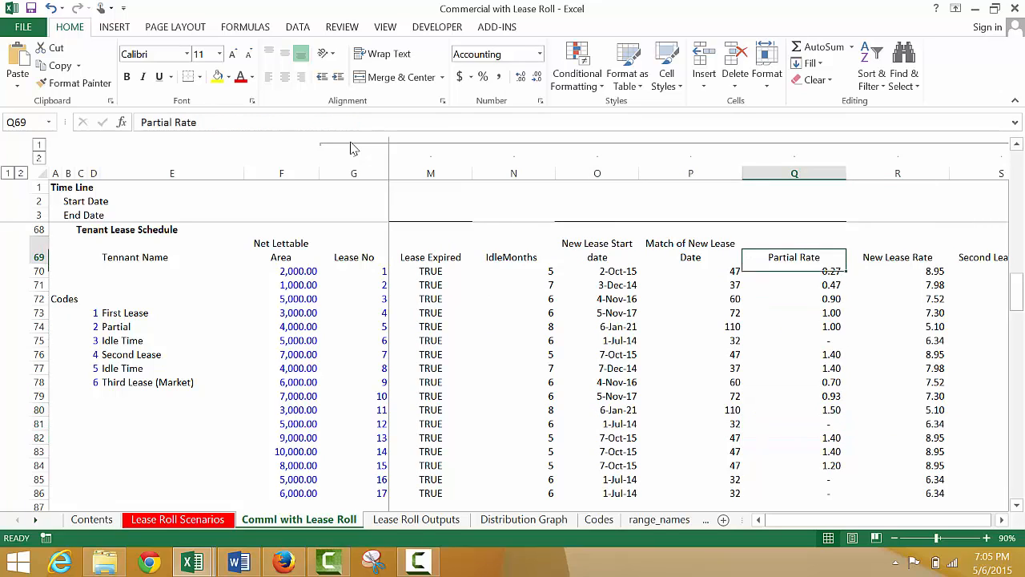
key(Down)
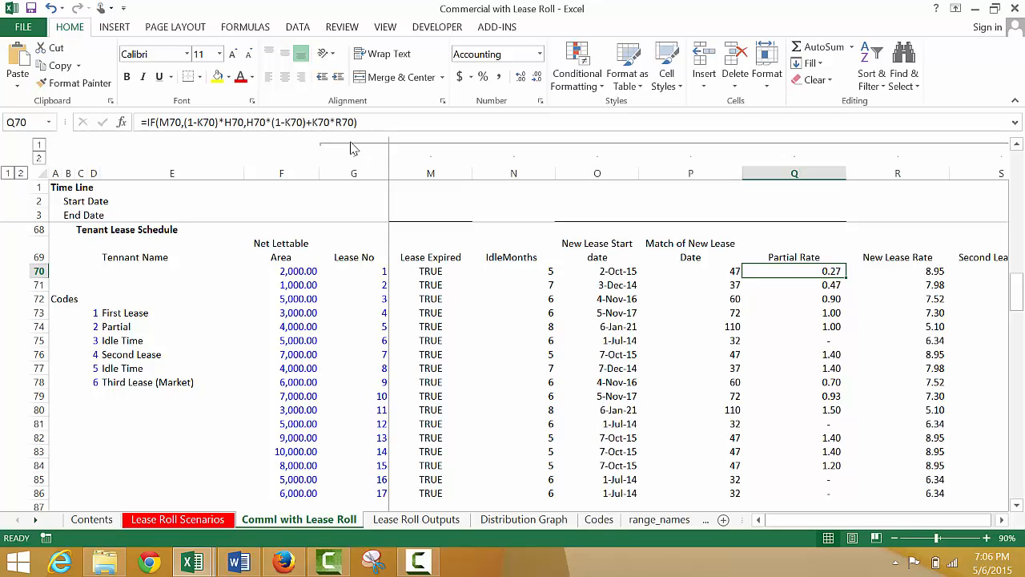
Step: Check the Lease Expired formula in M70 that the Partial Rate formula in Q70 tests
key(Left)
key(Left)
key(Left)
key(Left)
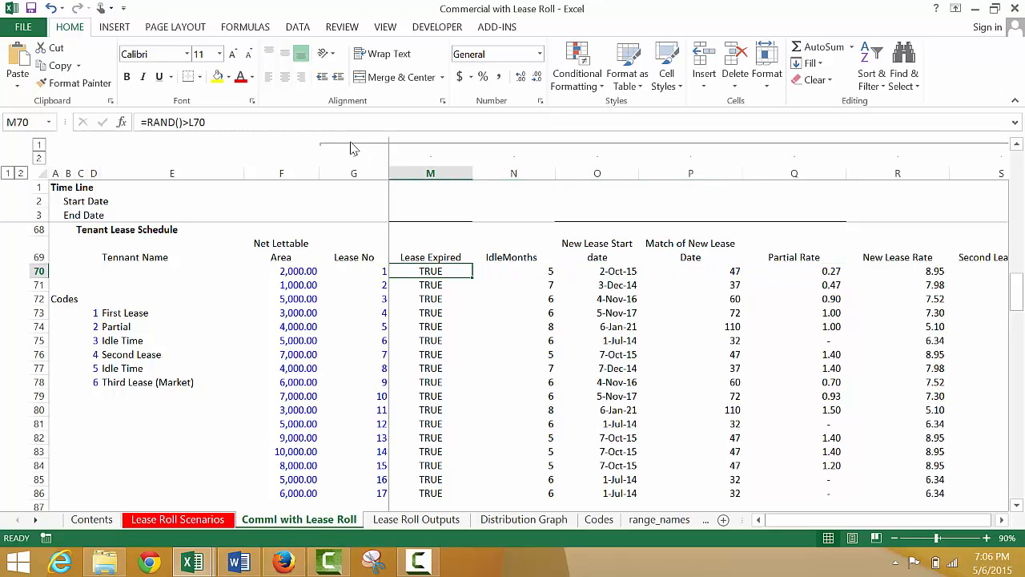
key(Right)
key(Right)
key(Right)
key(Right)
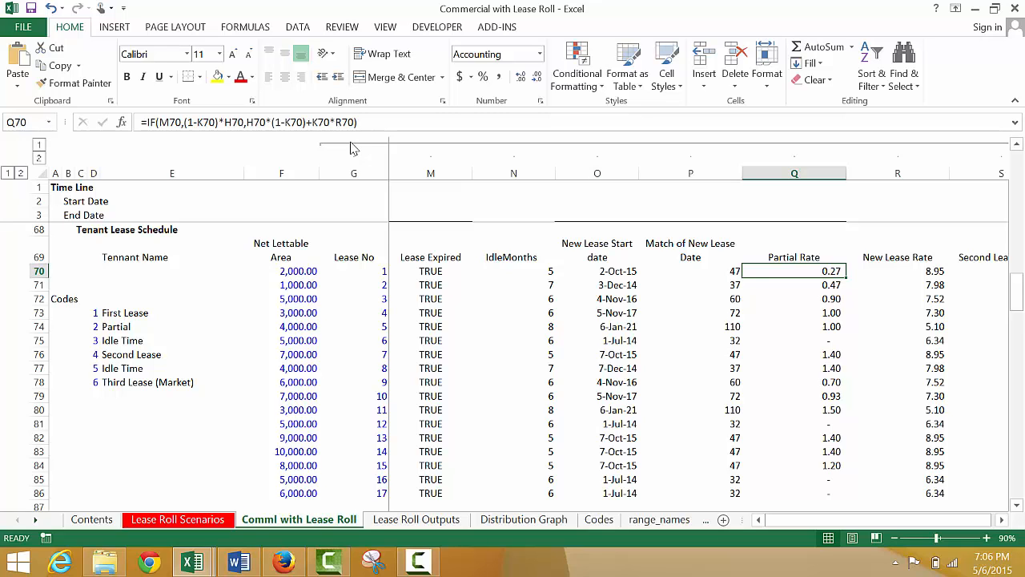
Step: Compare the New Lease Rate INDEX formula in R70 with the neighbouring Partial Rate formula in Q70
key(Right)
key(Right)
key(Left)
key(Left)
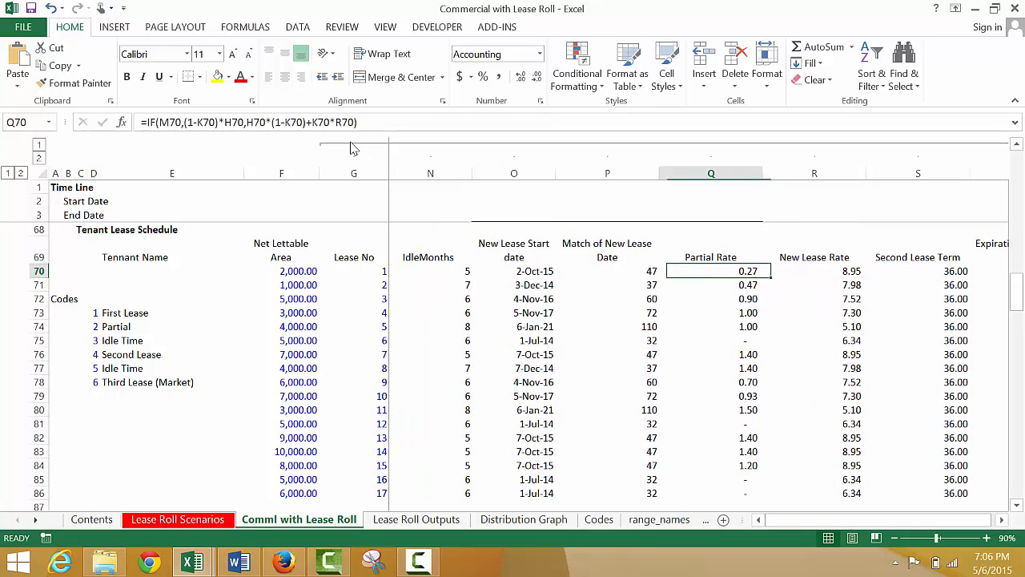
key(Right)
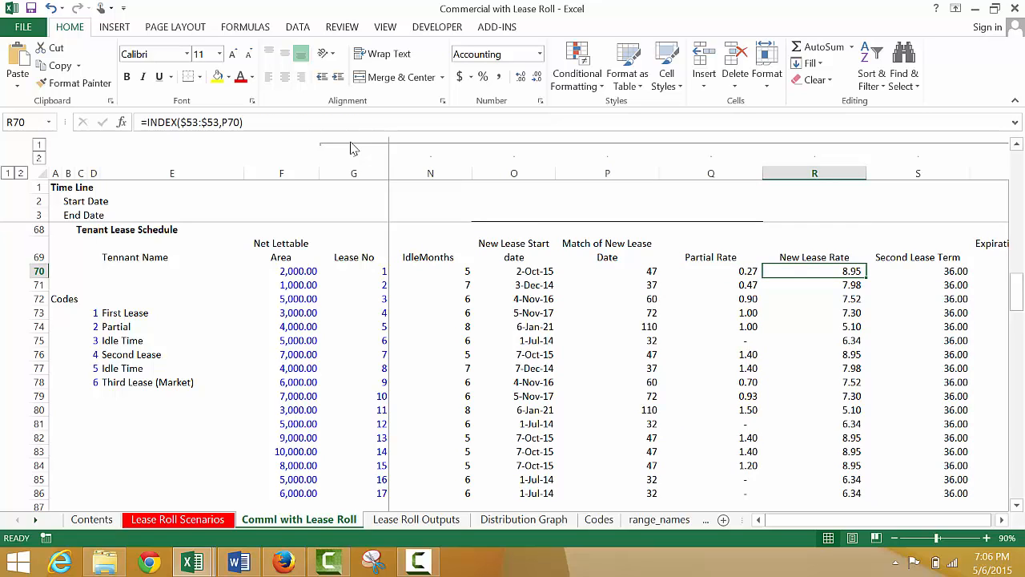
key(Left)
key(Right)
key(Right)
key(Right)
key(Left)
key(Left)
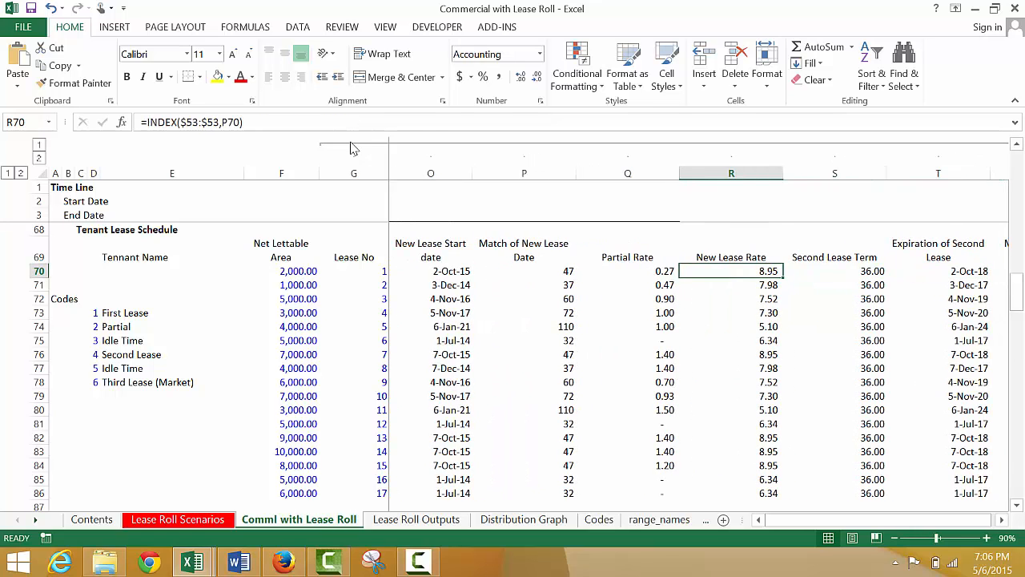
Step: Review the Second Lease Term reference in S70 and the Expiration of Second Lease formula in T70
key(Right)
key(Right)
key(Right)
key(Left)
key(Left)
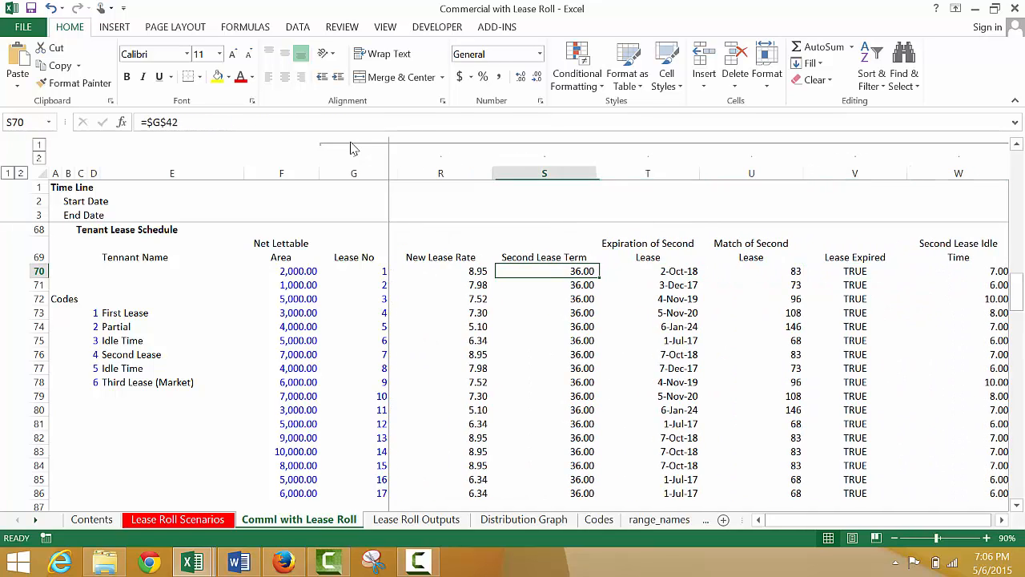
key(Right)
key(Right)
key(Left)
key(Left)
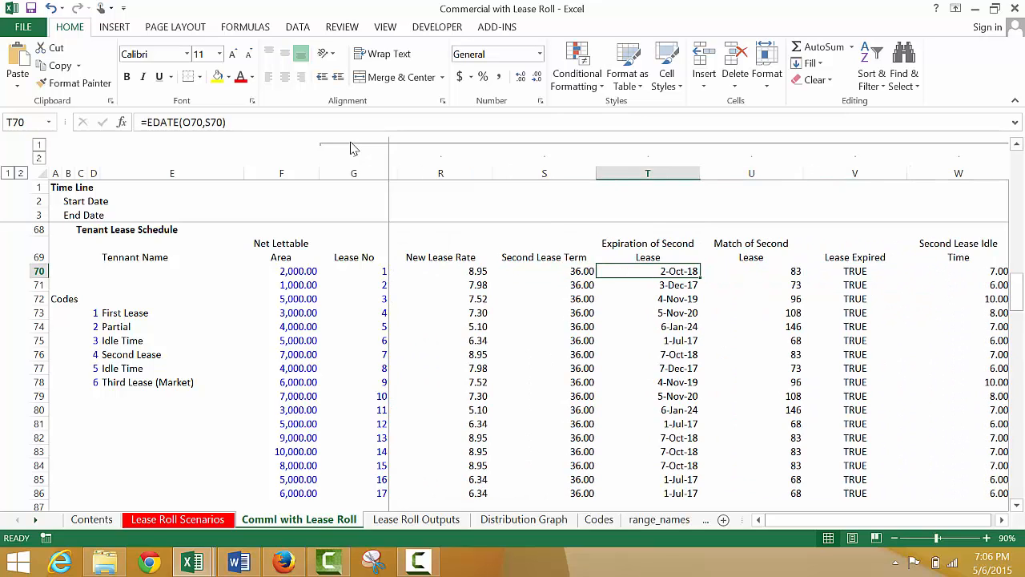
Step: Examine the Match of Second Lease formula in U70 alongside the second lease's expired and idle time columns
key(Right)
key(Right)
key(Right)
key(Left)
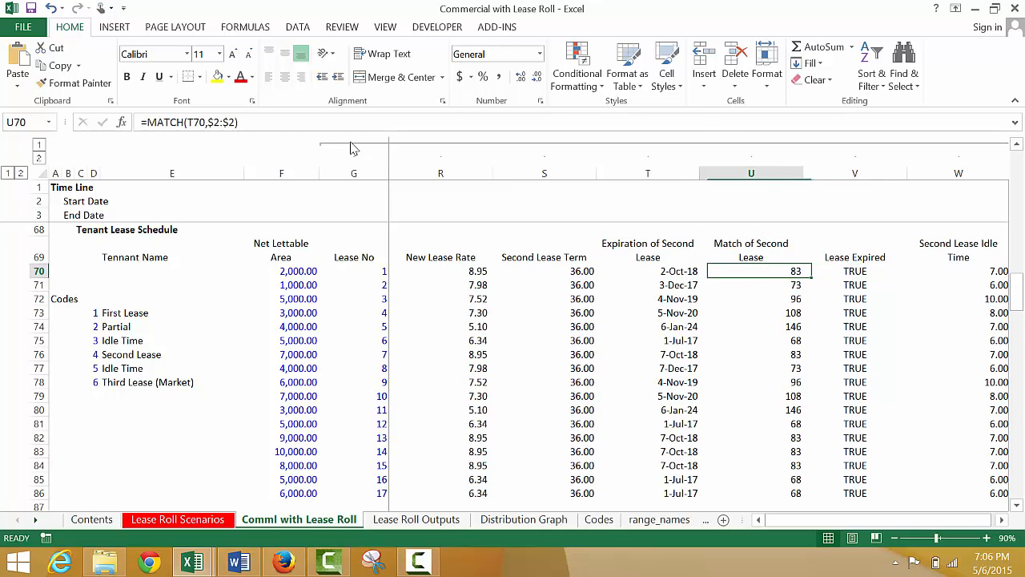
key(Right)
key(Right)
key(Right)
key(Left)
key(Left)
key(Left)
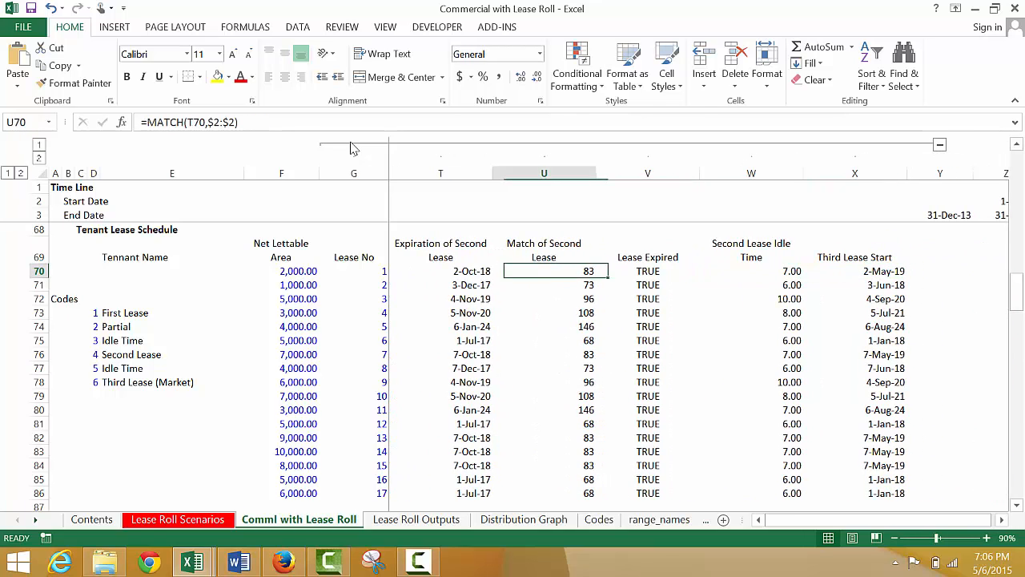
Step: Inspect the monthly lease_codes formula for the first lease in Z70 and AA70
key(Right)
key(Right)
key(Right)
key(Right)
key(Right)
key(Right)
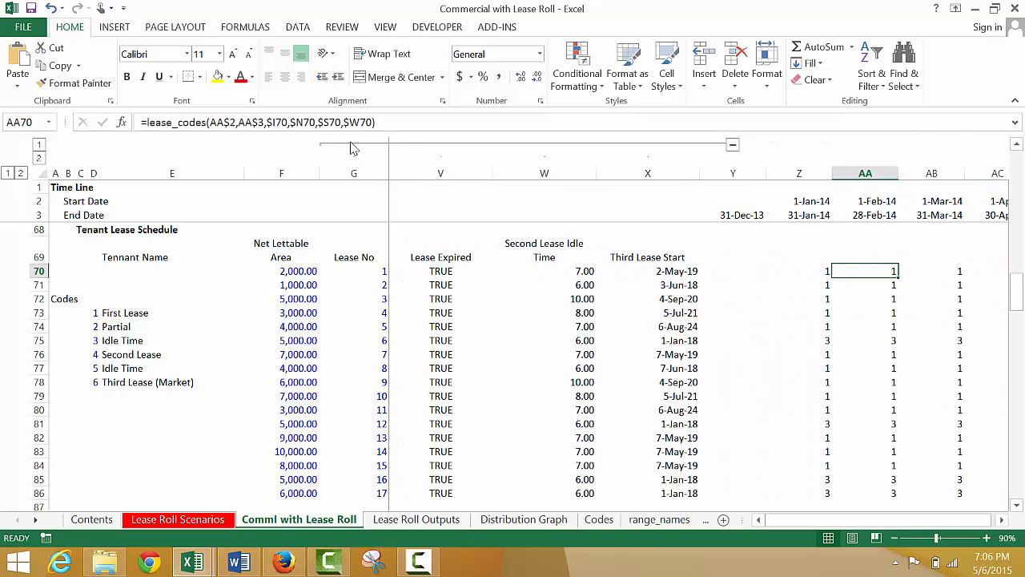
key(Left)
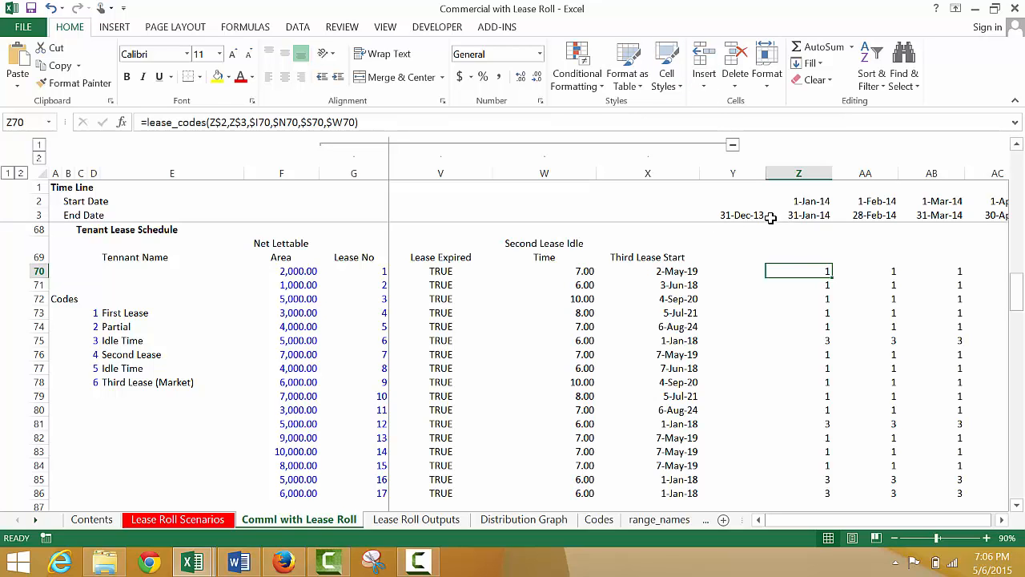
Step: Trace the lease_codes inputs back along row 70 to the Expiration date in I70
key(Left)
key(Left)
key(Left)
key(Left)
key(Left)
key(Left)
key(Left)
key(Left)
key(Left)
key(Left)
key(Left)
key(Left)
key(Left)
key(Left)
key(Left)
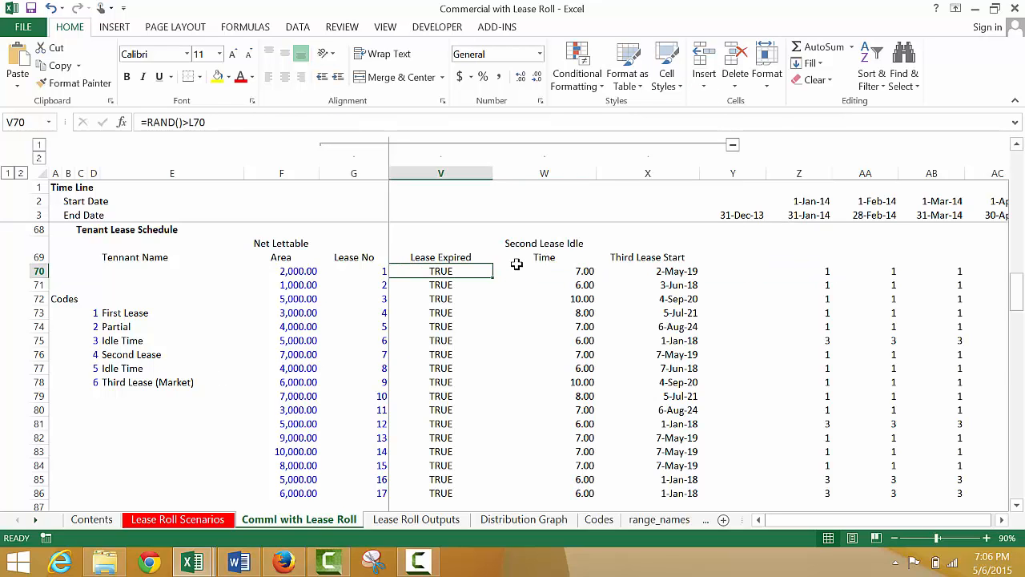
key(Left)
key(Left)
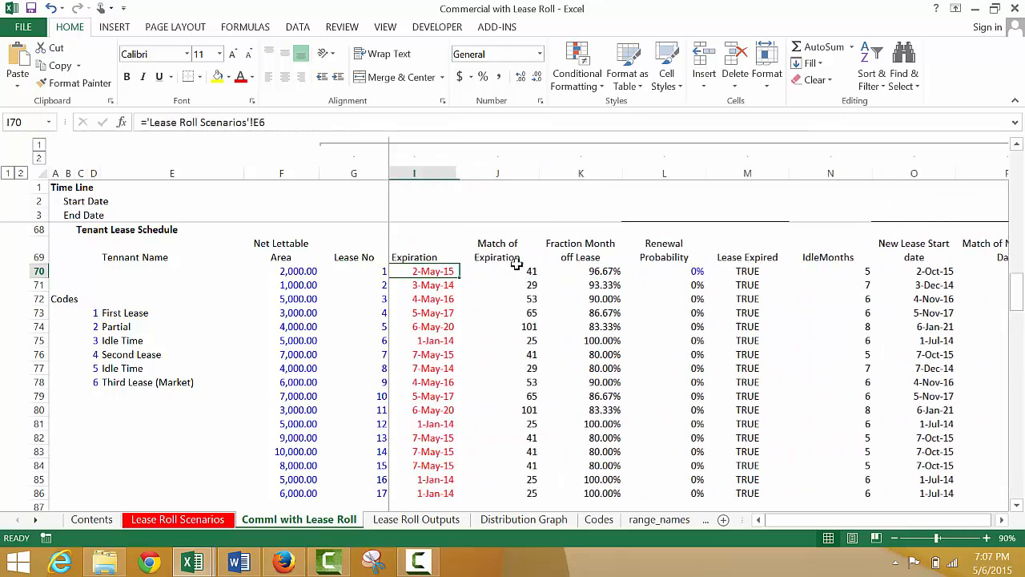
Step: Follow row 70 from the Expiration date in I70 across the lease date columns to the monthly lease_codes formulas
key(Right)
key(Right)
key(Right)
key(Right)
key(Right)
key(Right)
key(Right)
key(Right)
key(Right)
key(Right)
key(Right)
key(Right)
key(Right)
key(Right)
key(Right)
key(Right)
key(Right)
key(Right)
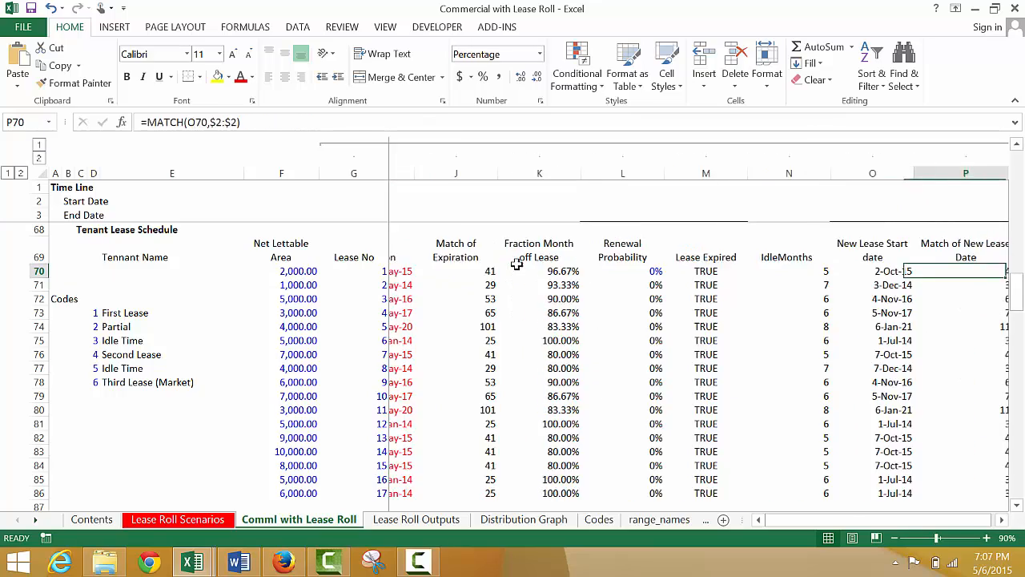
key(Right)
key(Right)
key(Right)
key(Right)
key(Right)
key(Right)
key(Right)
key(Right)
key(Right)
key(Right)
key(Right)
key(Right)
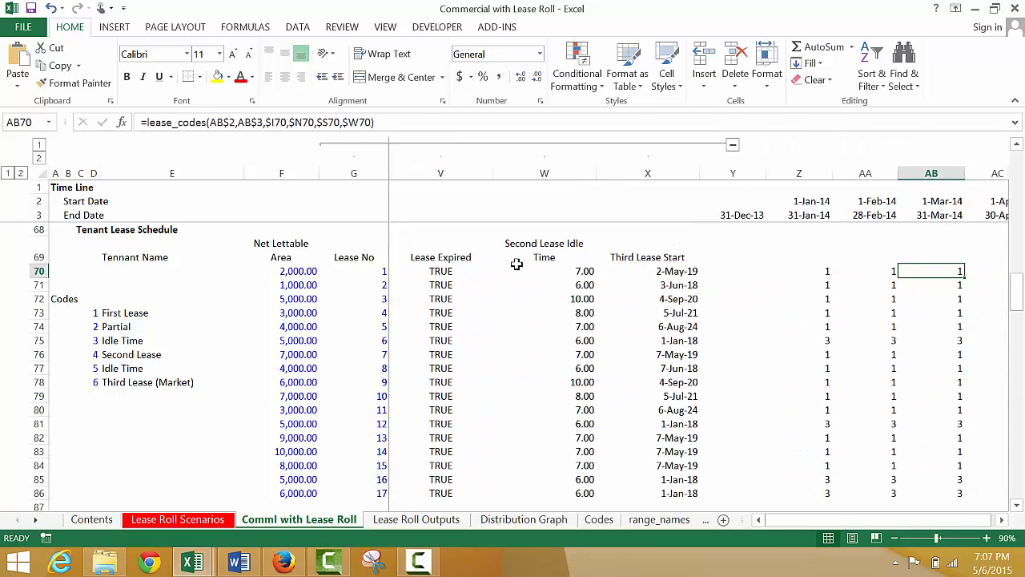
Step: Examine the first lease's monthly codes in row 70 between AB70 and AL70
key(Left)
key(Left)
key(Left)
key(Left)
key(Left)
key(Left)
key(Left)
key(Left)
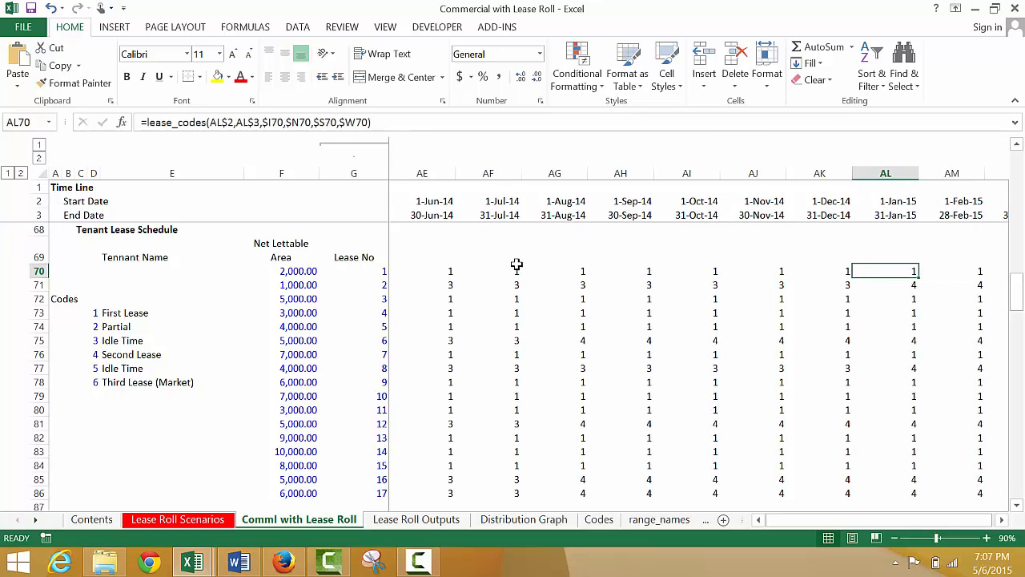
key(Left)
key(Left)
key(Left)
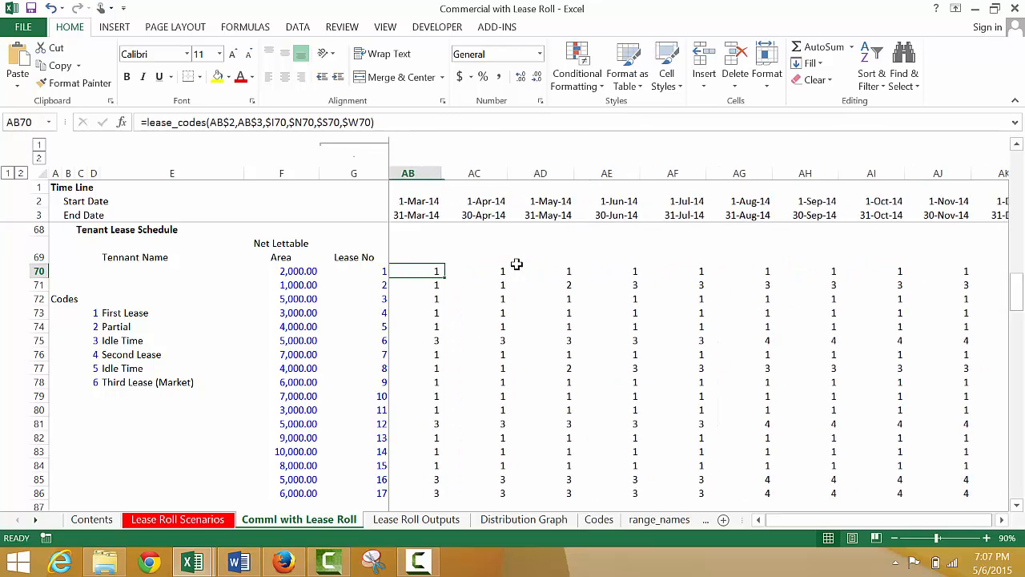
Step: Examine lease 2's monthly codes in row 71 from May 2014 to April 2015 for the partial, idle and second lease phases
key(Right)
key(Right)
key(Down)
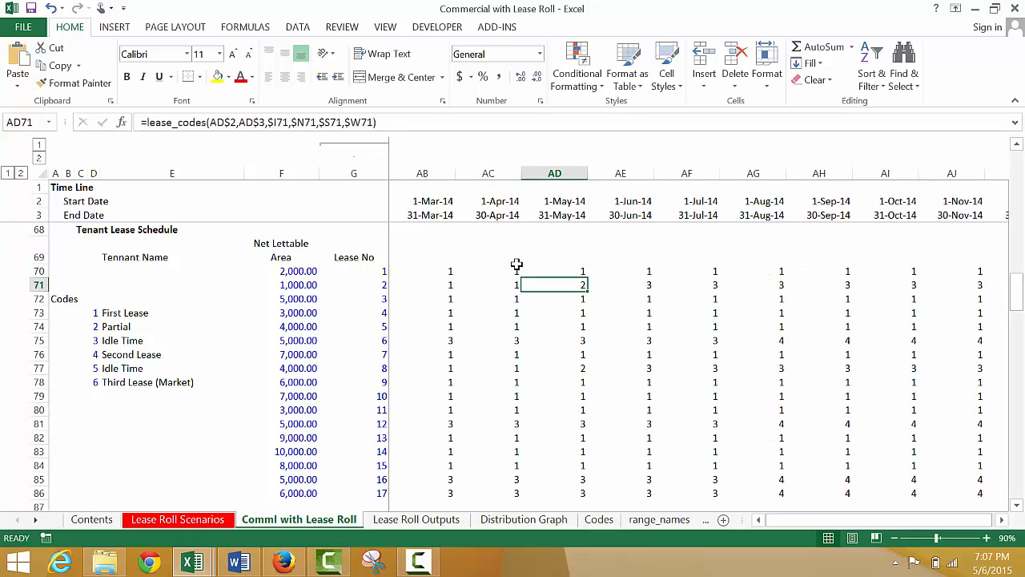
key(Right)
key(Right)
key(Right)
key(Right)
key(Right)
key(Right)
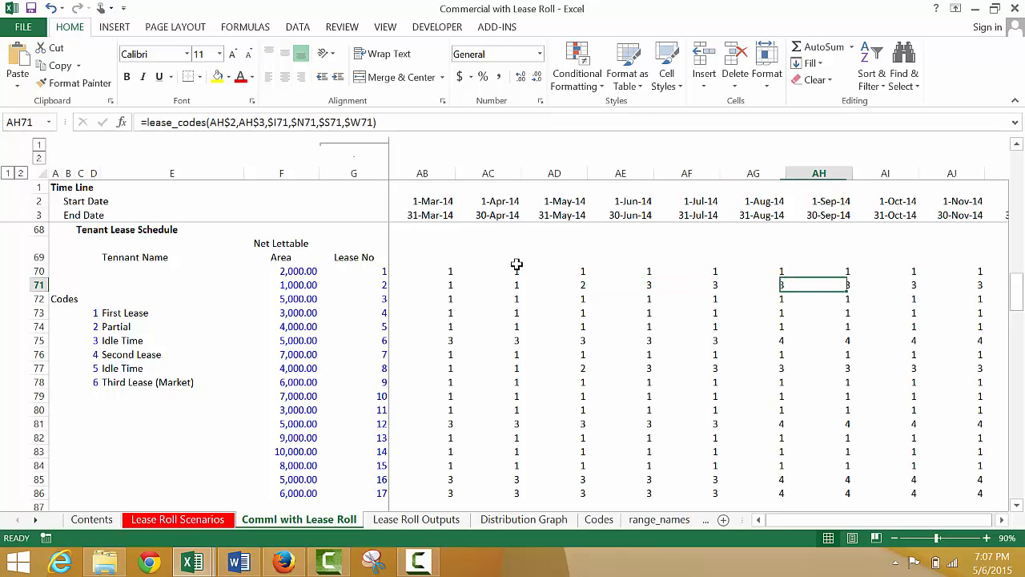
key(Right)
key(Right)
key(Right)
key(Right)
key(Right)
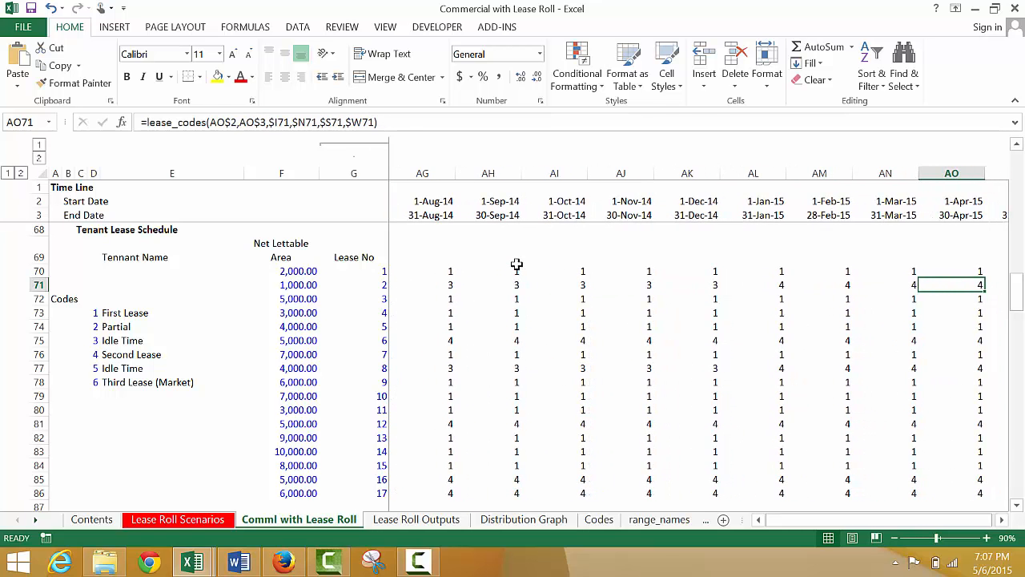
Step: Follow lease 2's second lease period along row 71 through September 2016 in BF71
key(Right)
key(Right)
key(Right)
key(Right)
key(Right)
key(Right)
key(Right)
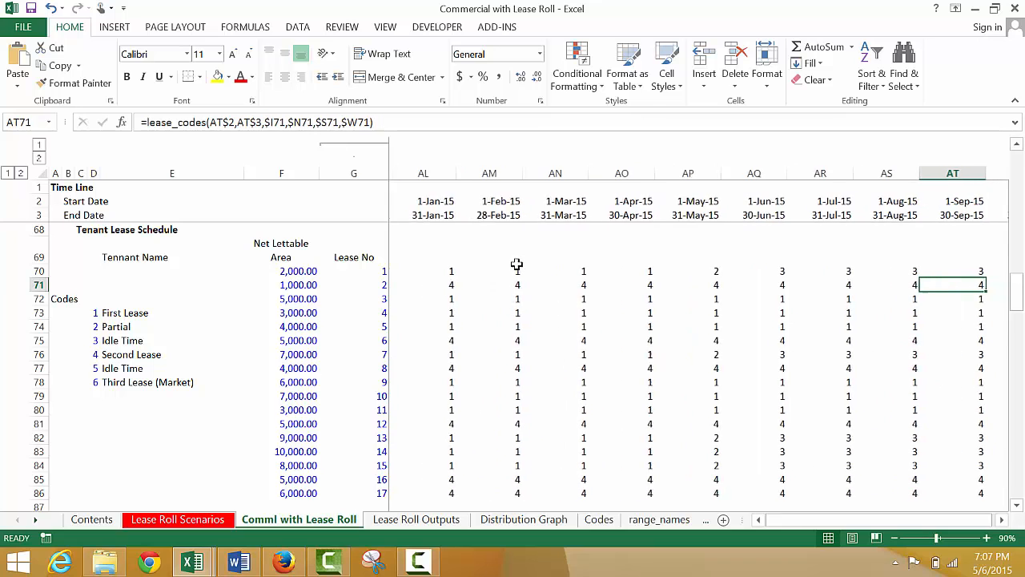
key(Right)
key(Right)
key(Right)
key(Right)
key(Right)
key(Right)
key(Right)
key(Right)
key(Right)
key(Right)
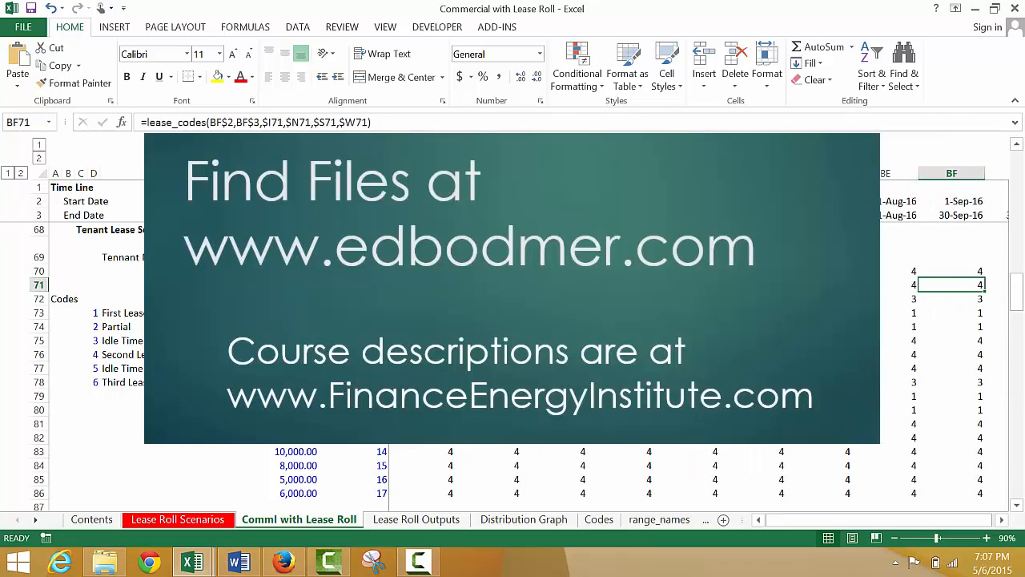
Step: Check lease 2's codes up to July 2018 in CB71 for the second idle period and the third lease
key(Right)
key(Right)
key(Right)
key(Right)
key(Right)
key(Right)
key(Right)
key(Right)
key(Right)
key(Right)
key(Right)
key(Right)
key(Right)
key(Right)
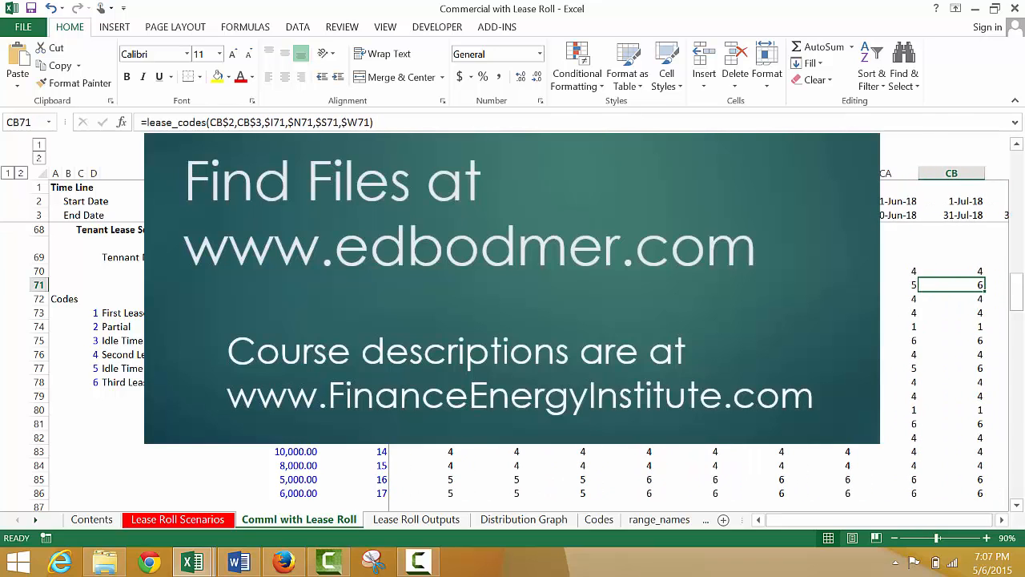
Step: Review lease 2's third lease (market) codes along row 71 through June 2020
key(Right)
key(Right)
key(Right)
key(Right)
key(Right)
key(Right)
key(Right)
key(Right)
key(Right)
key(Right)
key(Right)
key(Right)
key(Right)
key(Right)
key(Right)
key(Right)
key(Right)
key(Right)
key(Right)
key(Right)
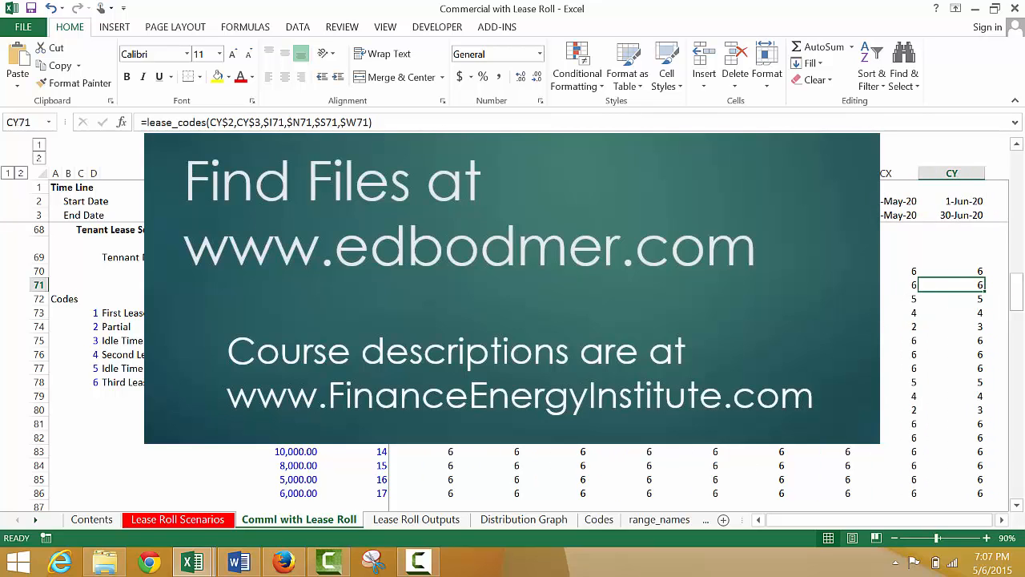
key(Right)
Step: Go back along lease 2's monthly codes to the lease_codes formula for January 2014 in Z71
key(Left)
key(Left)
key(Left)
key(Left)
key(Left)
key(Left)
key(Left)
key(Left)
key(Left)
key(Left)
key(Left)
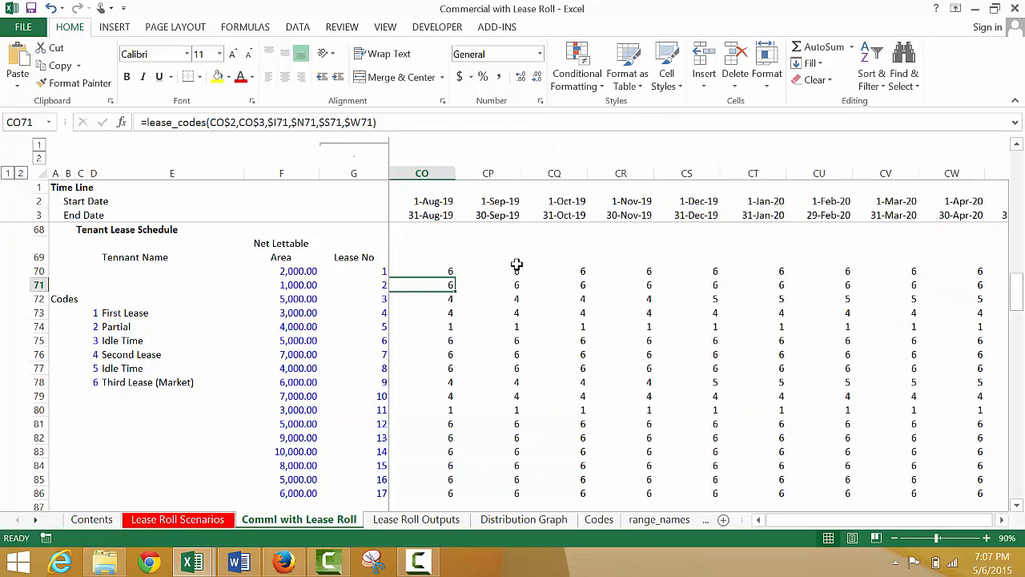
key(ctrl+Left)
key(Left)
key(Left)
key(Right)
key(Right)
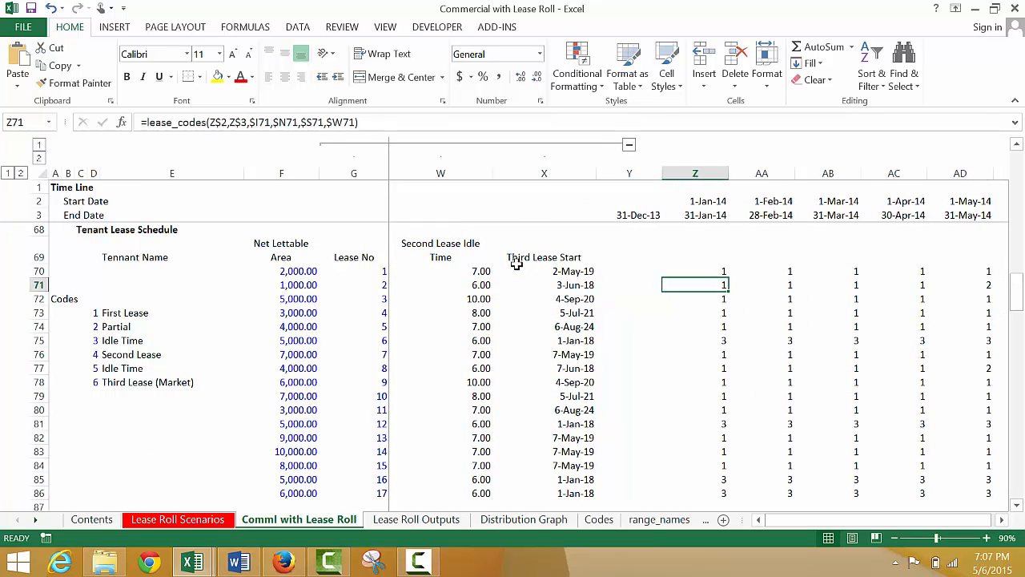
Step: Trace row 70 back from the monthly codes to the Third Lease Start formula in X70 and the New Lease Start date formula in O70
key(Right)
key(Up)
key(Left)
key(Left)
key(Left)
key(Left)
key(Left)
key(Left)
key(Left)
key(Left)
key(Left)
key(Left)
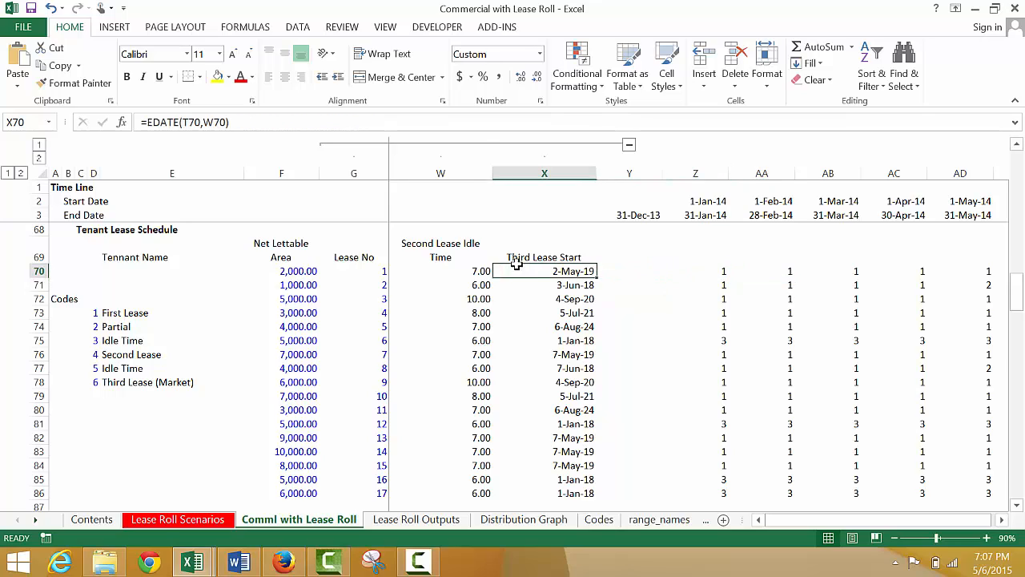
key(Left)
key(Left)
key(Left)
key(Left)
key(Left)
key(Left)
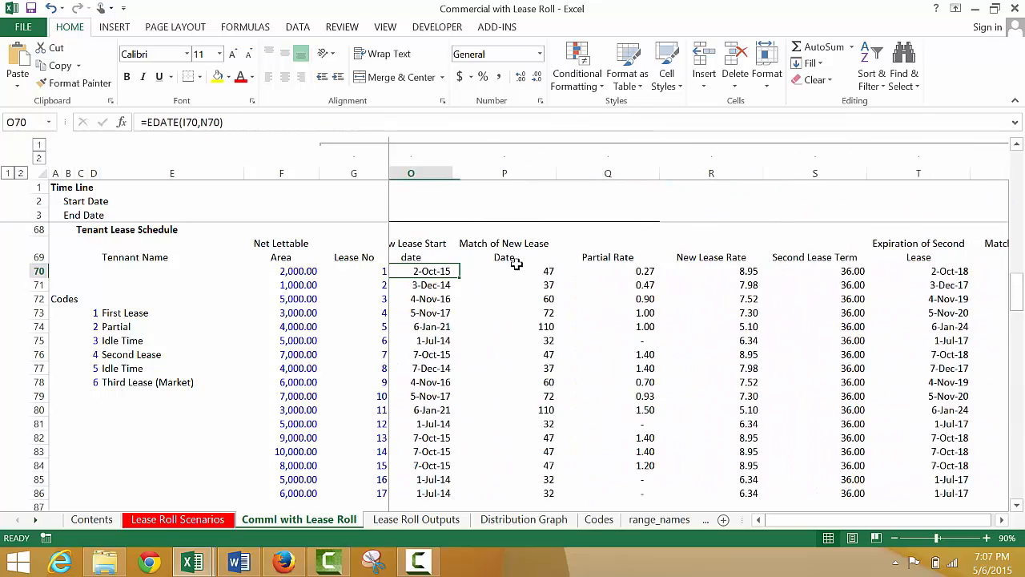
Step: Examine the IdleMonths formula for lease 1 in N70, next to the New Lease Start date
key(Right)
key(Right)
key(Right)
key(Right)
key(Right)
key(Right)
key(Right)
key(Right)
key(Right)
key(Right)
key(Right)
key(Right)
key(Right)
key(Right)
key(Right)
key(Right)
key(Right)
key(Right)
key(Right)
key(Right)
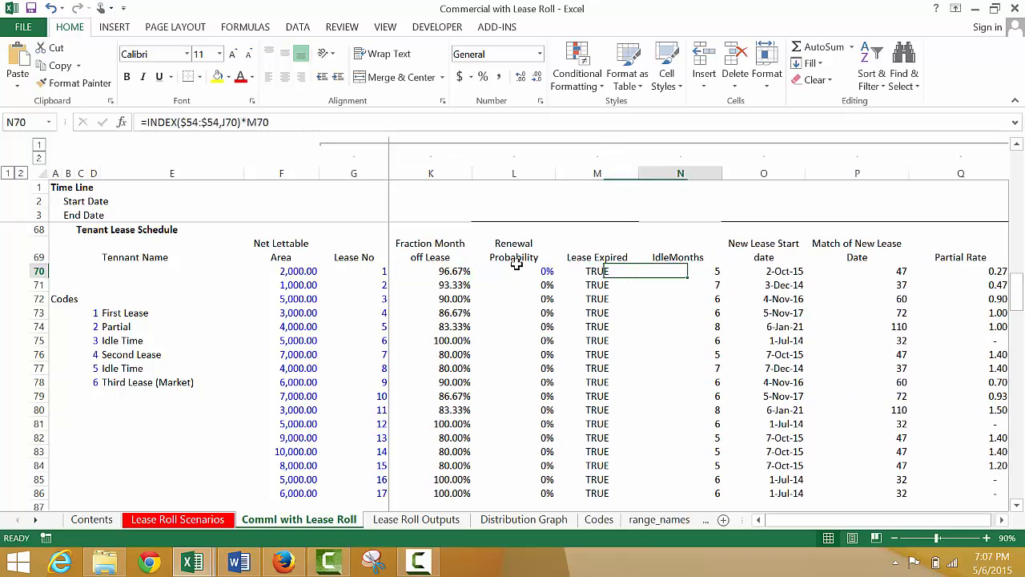
Step: Return along row 70 to lease 1's lease_codes formula for January 2014 in Z70
key(Left)
key(Left)
key(Left)
key(Left)
key(Left)
key(Left)
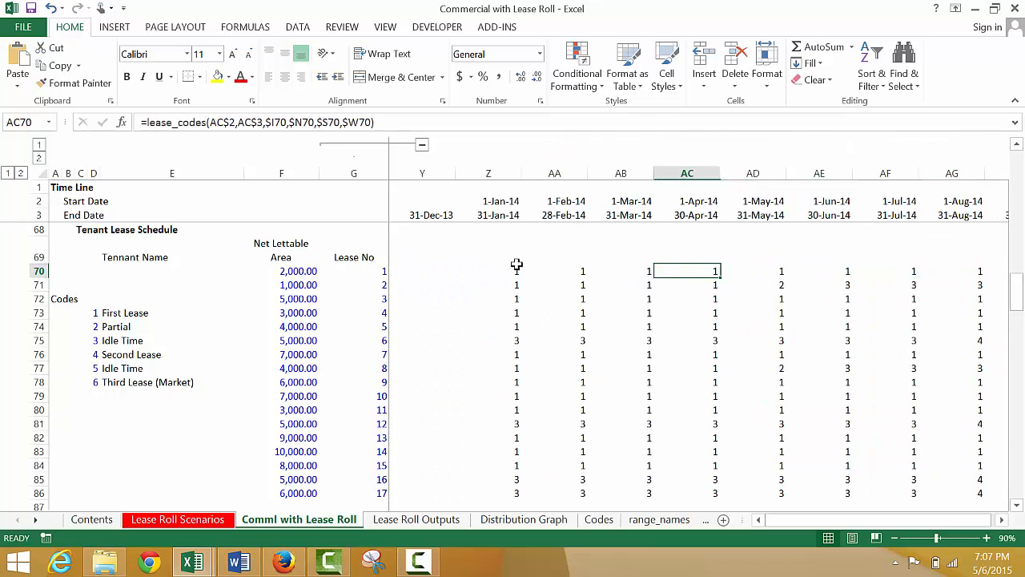
key(Right)
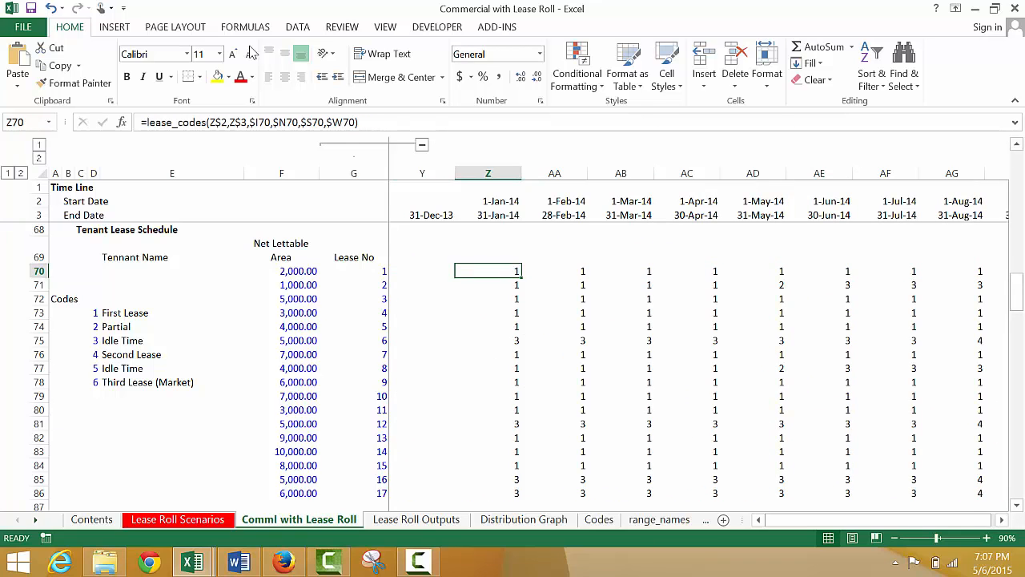
Step: Open the code of the workbook's functions macro for editing in the Visual Basic editor
click(437, 28)
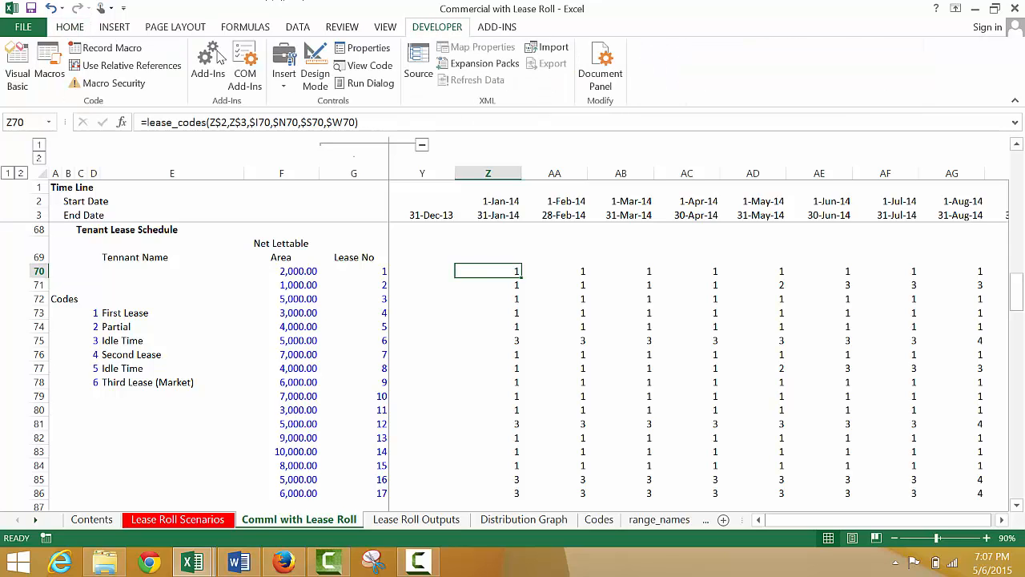
click(49, 65)
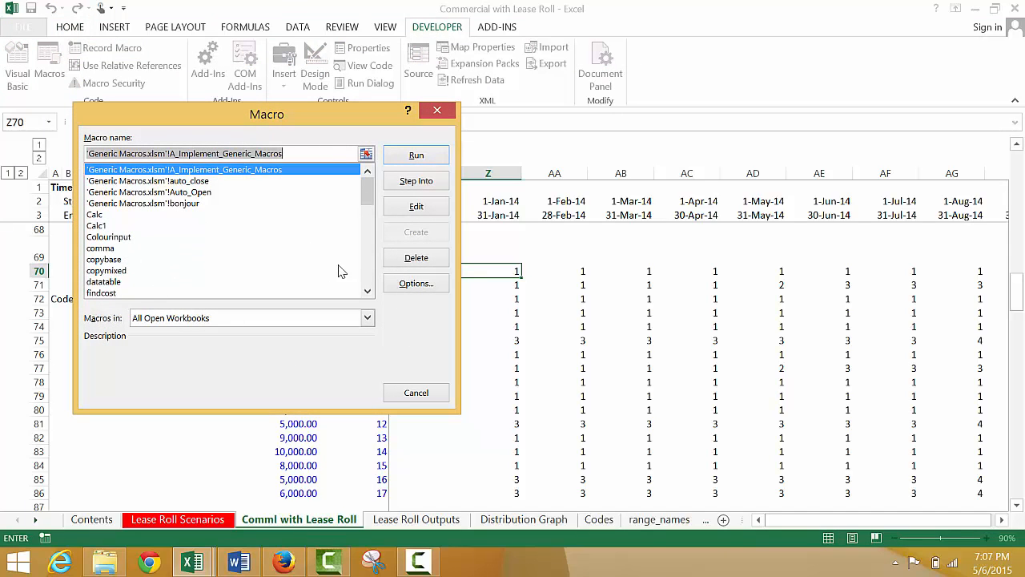
click(368, 292)
click(368, 291)
click(369, 292)
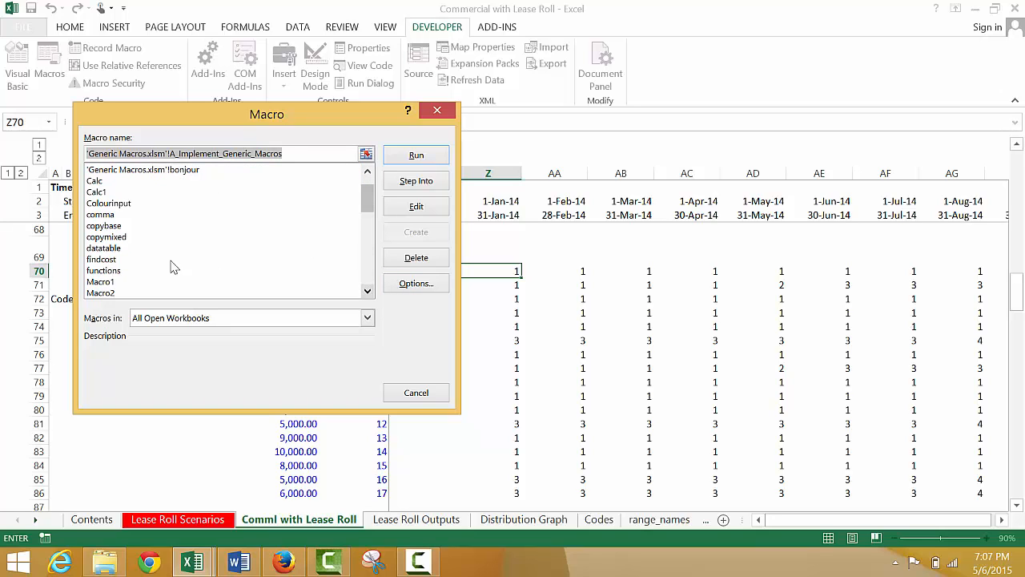
click(106, 271)
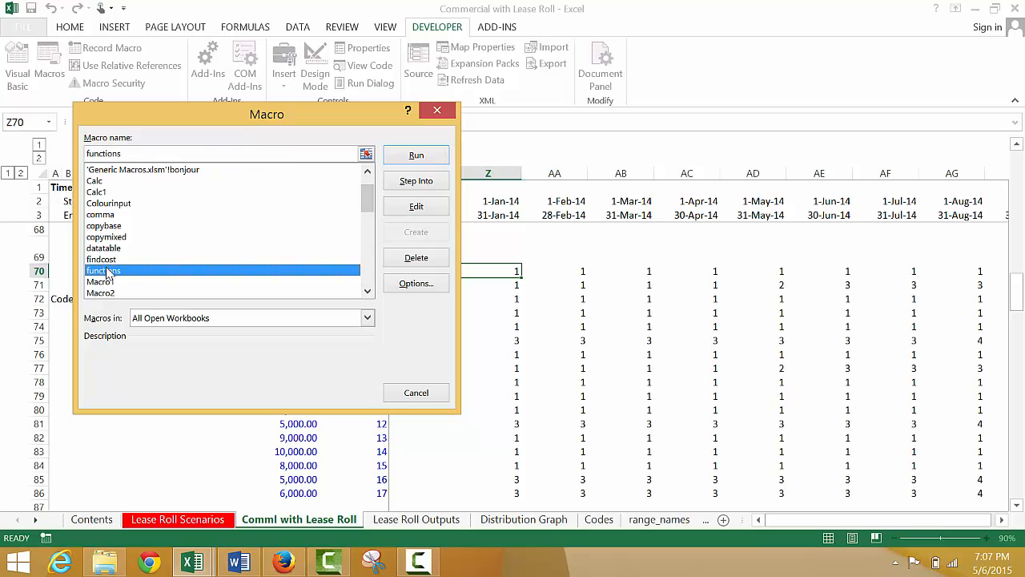
click(416, 207)
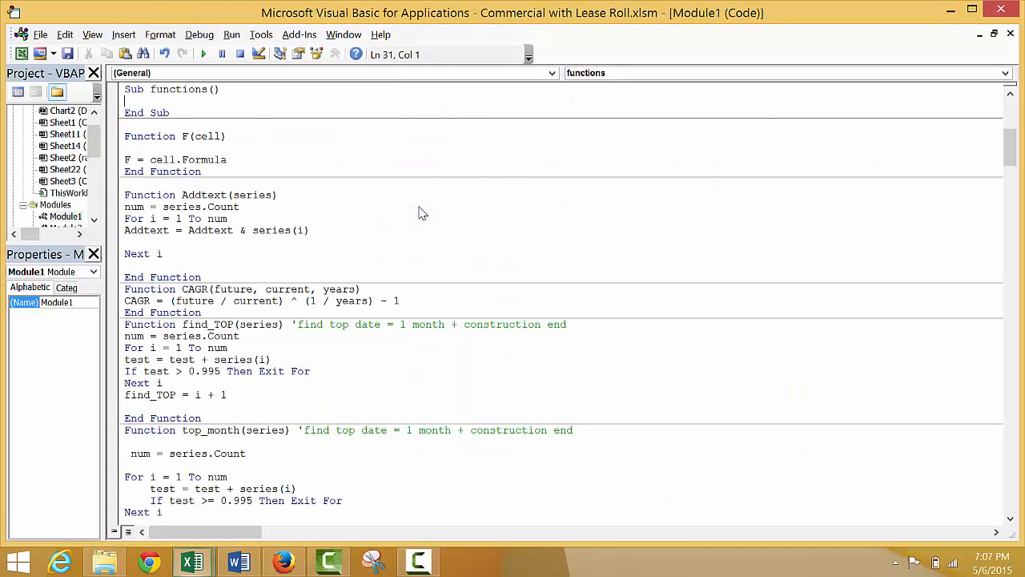
Step: Look through Module1's code from the functions macro down to the lease_codes function definition
key(Down)
key(Down)
key(Down)
key(Down)
key(Down)
key(Down)
key(Down)
key(Down)
key(Down)
key(Down)
key(Down)
key(Down)
key(Down)
key(Down)
key(Down)
key(Down)
key(Down)
key(Down)
key(Down)
key(Down)
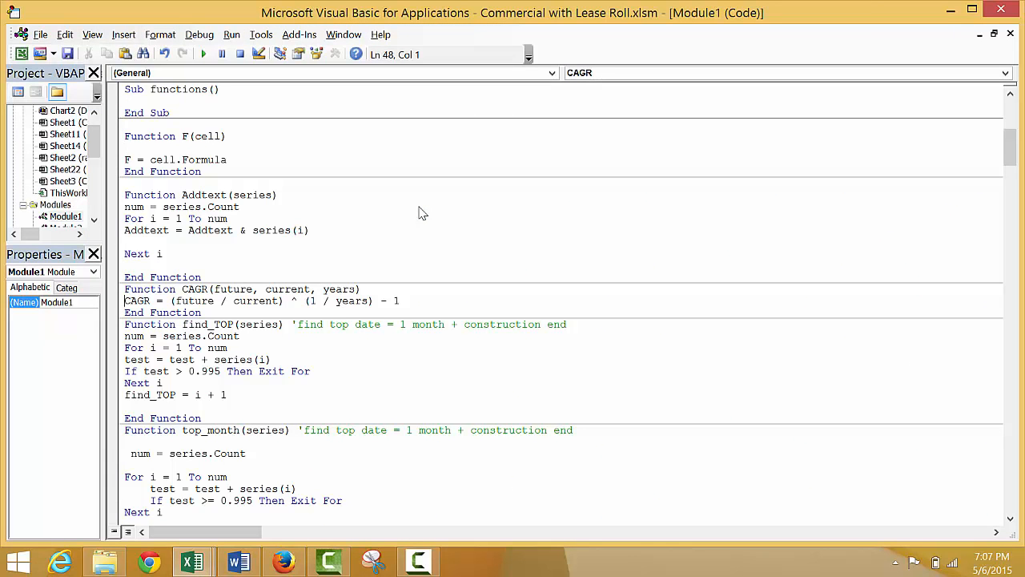
key(Down)
key(Down)
key(Down)
key(Down)
key(Down)
key(Down)
key(Down)
key(Down)
key(Down)
key(Down)
key(Down)
key(Down)
key(Down)
key(Down)
key(Down)
key(Down)
key(Down)
key(Down)
key(Down)
key(Down)
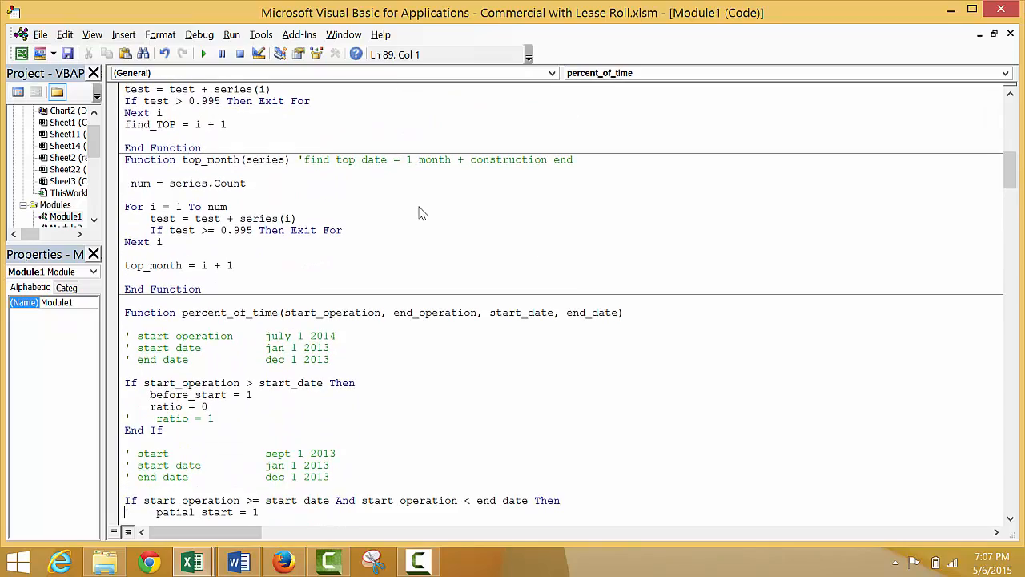
key(Down)
key(Down)
key(Down)
key(Down)
key(Down)
key(Down)
key(Down)
key(Down)
key(Down)
key(Down)
key(Down)
key(Down)
key(Down)
key(Down)
key(Down)
key(Down)
key(Down)
key(Down)
key(Down)
key(Down)
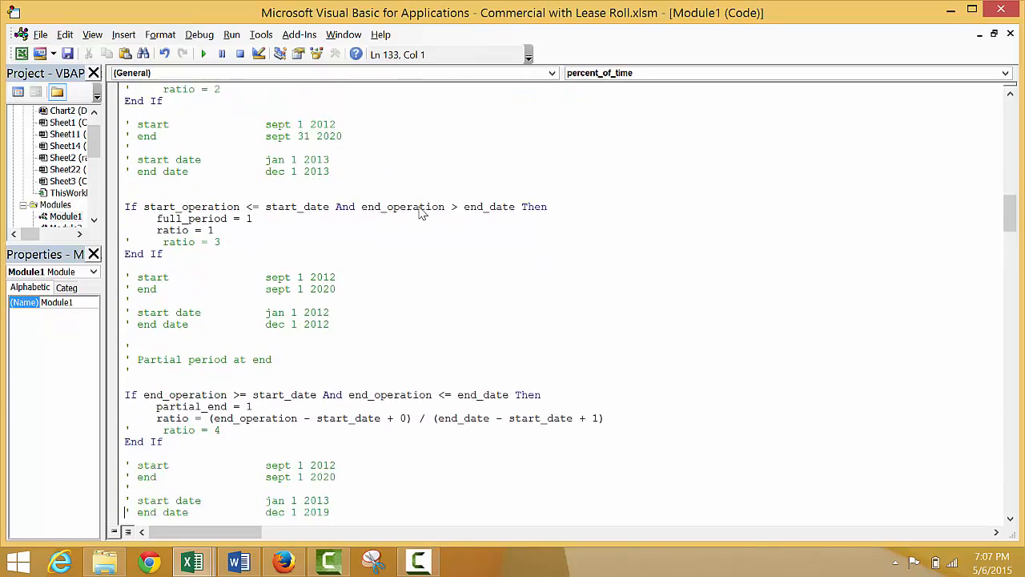
key(Down)
key(Down)
key(Down)
key(Down)
key(Down)
key(Down)
key(Down)
key(Down)
key(Down)
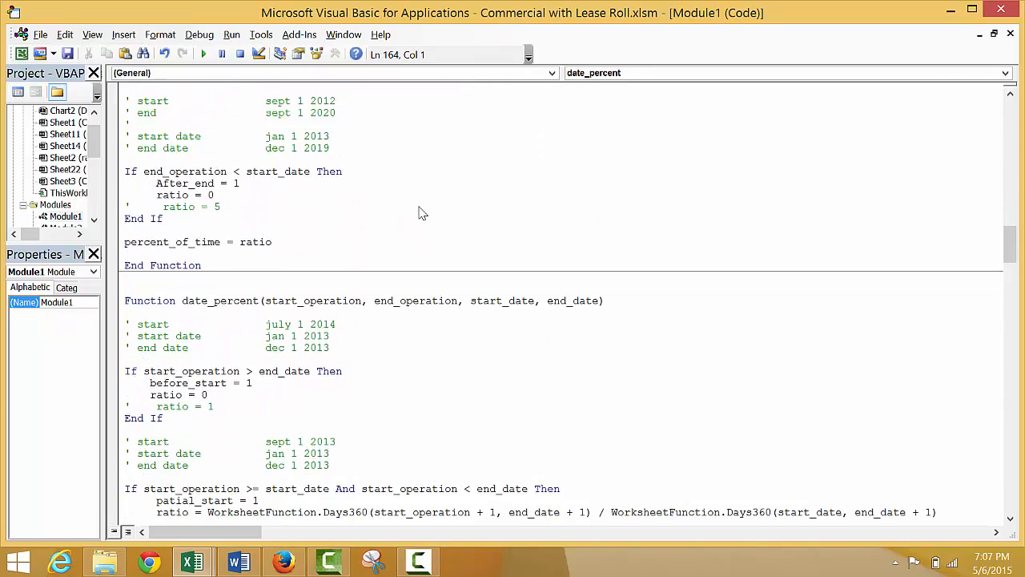
key(Down)
key(Down)
key(Down)
key(Down)
key(Down)
key(Down)
key(Down)
key(Down)
key(Down)
key(Down)
key(Down)
key(Down)
key(Down)
key(Down)
key(Down)
key(Down)
key(Down)
key(Down)
key(Down)
key(Down)
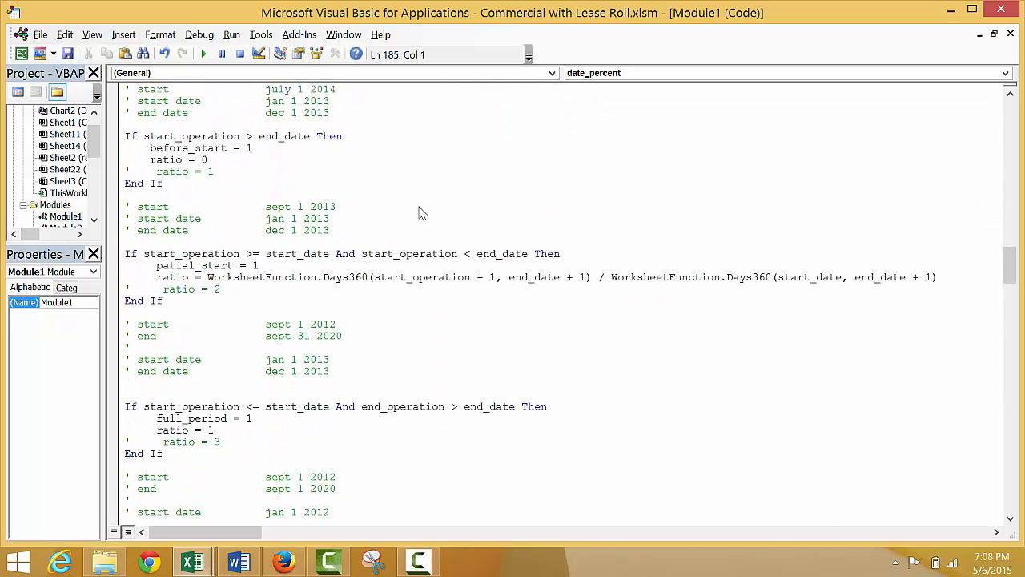
key(Down)
key(Down)
key(Down)
key(Down)
key(Down)
key(Down)
key(Down)
key(Down)
key(Down)
key(Down)
key(Down)
key(Down)
key(Down)
key(Down)
key(Down)
key(Down)
key(Down)
key(Down)
key(Down)
key(Down)
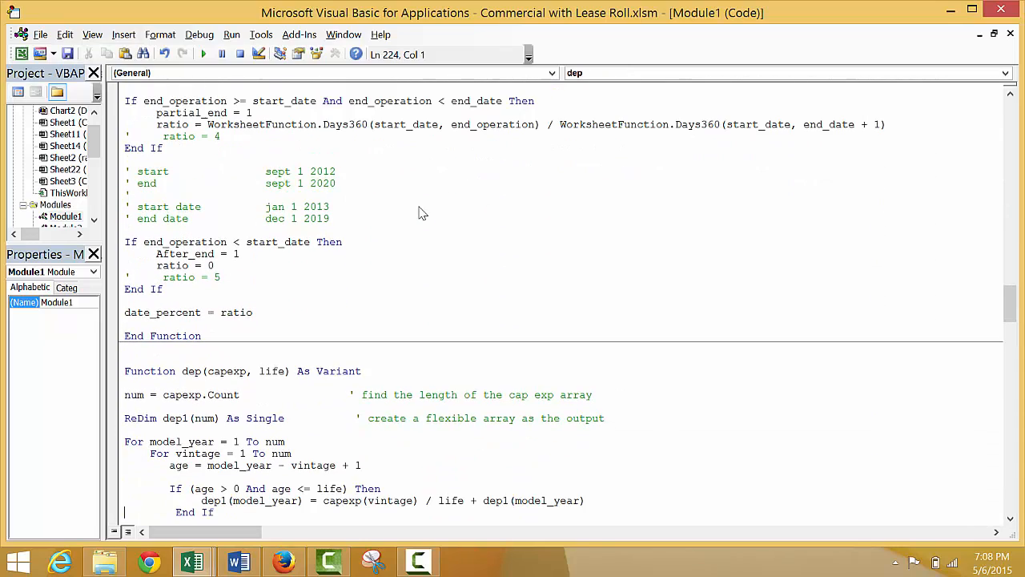
key(Page_Down)
key(Page_Down)
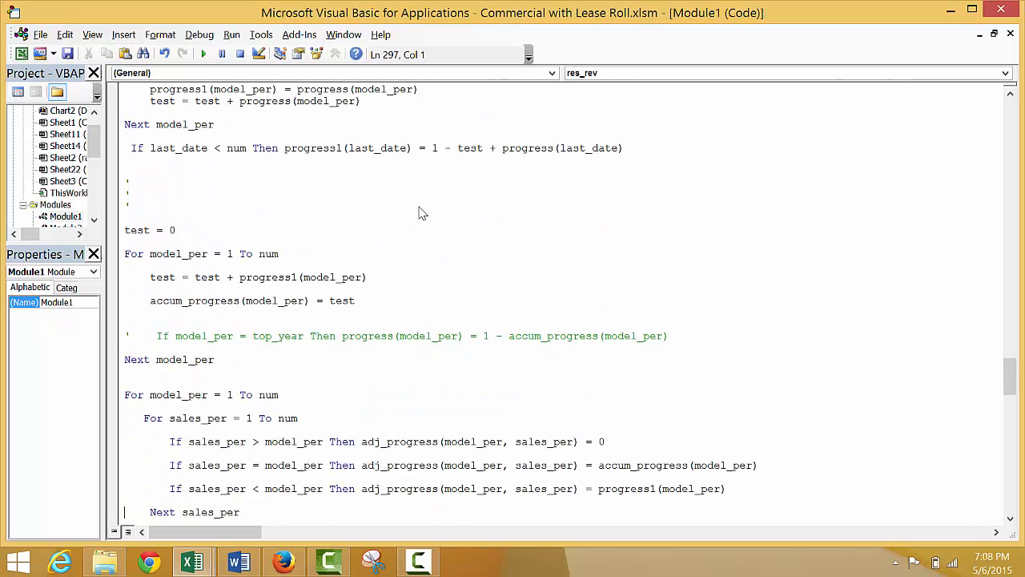
key(Page_Down)
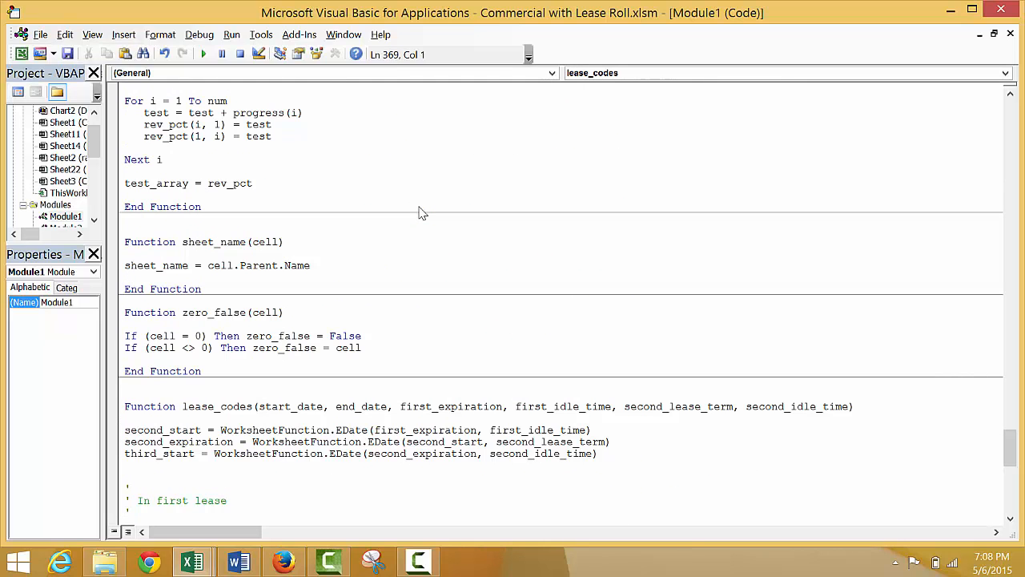
Step: Examine the lease_codes function's arguments, EDate start and expiration calculations, and the first-lease and partial-lease code conditions
key(Down)
key(Down)
key(Down)
key(Down)
key(Down)
key(Down)
key(Down)
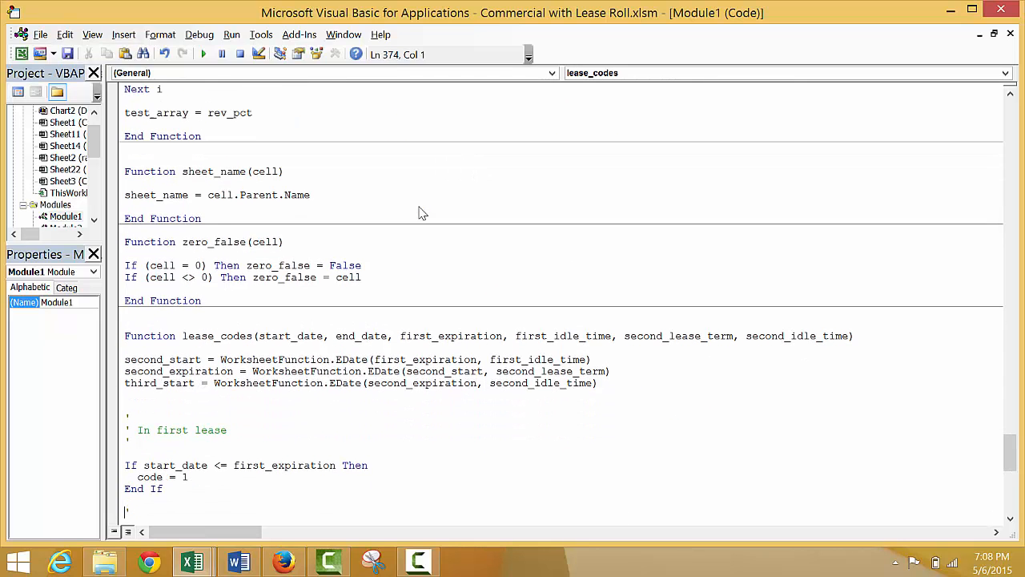
key(Down)
key(Down)
key(Down)
key(Down)
key(Down)
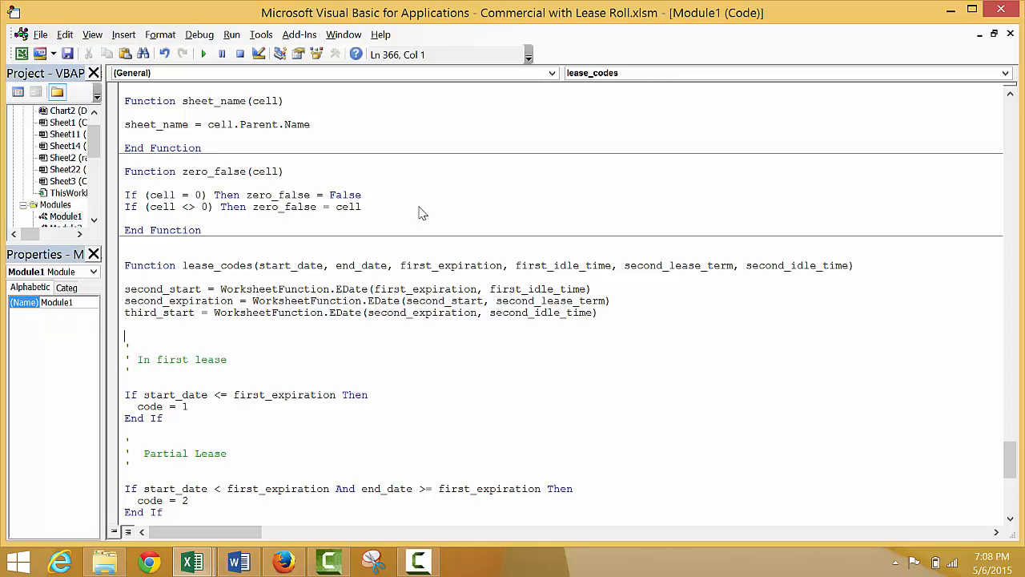
Step: Examine the lease_codes conditions for codes 1 to 3, from the first lease to idle time, returning to the partial-lease code line
key(Down)
key(Down)
key(Down)
key(Down)
key(Down)
key(Down)
key(Down)
key(Down)
key(Down)
key(Down)
key(Down)
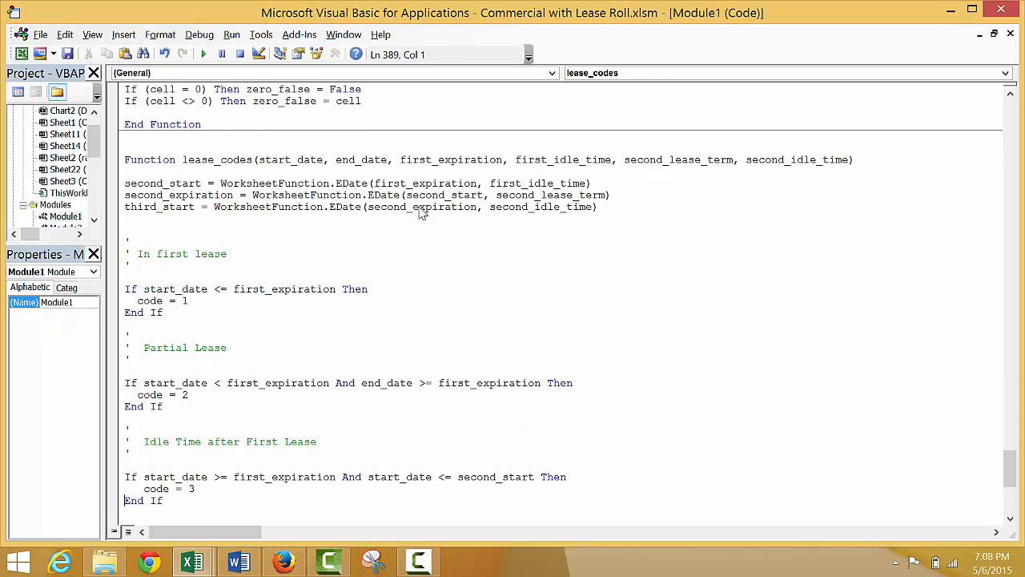
key(Up)
key(Up)
key(Up)
key(Up)
key(Up)
key(Up)
key(Up)
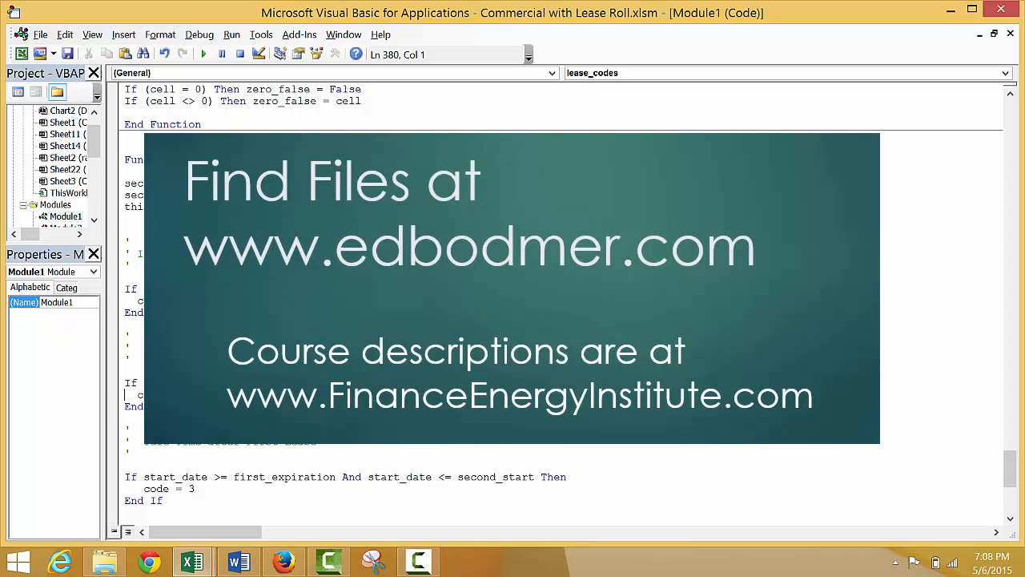
key(Right)
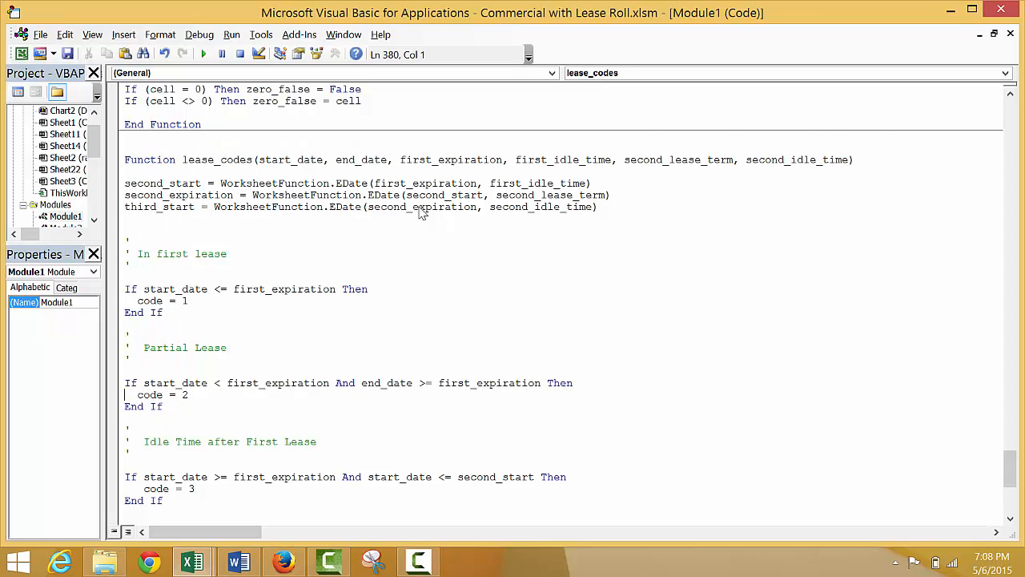
Step: Read on through the lease_codes function to the Second Lease condition that assigns code 4
key(Down)
key(Down)
key(Down)
key(Down)
key(Down)
key(Down)
key(Down)
key(Down)
key(Down)
key(Down)
key(Down)
key(Down)
key(Down)
key(Down)
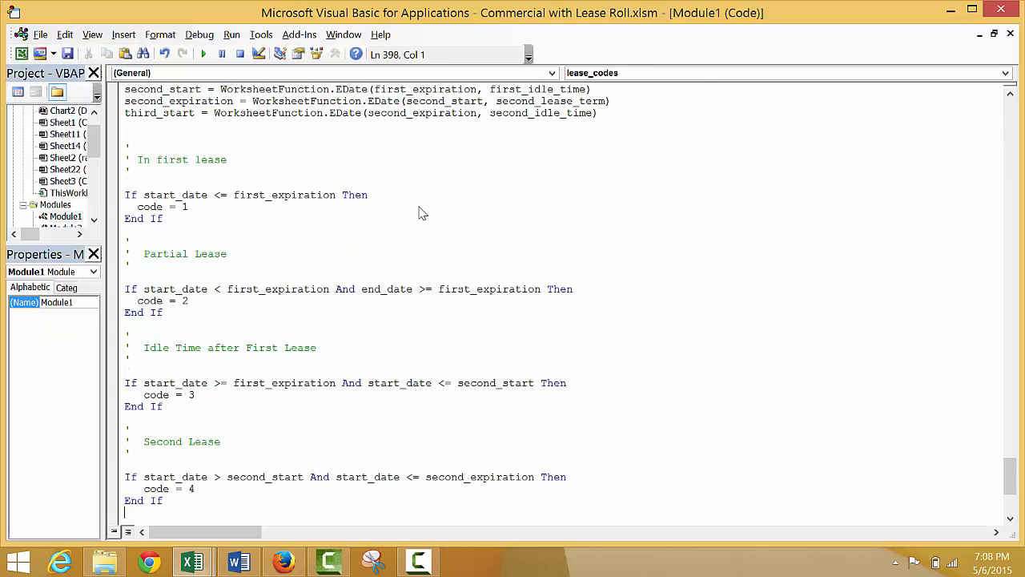
Step: Examine the last lease_codes conditions, for codes 5 and 6, and the line that returns the code
key(Down)
key(Down)
key(Down)
key(Down)
key(Down)
key(Down)
key(Down)
key(Down)
key(Down)
key(Down)
key(Down)
key(Down)
key(Down)
key(Down)
key(Down)
key(Down)
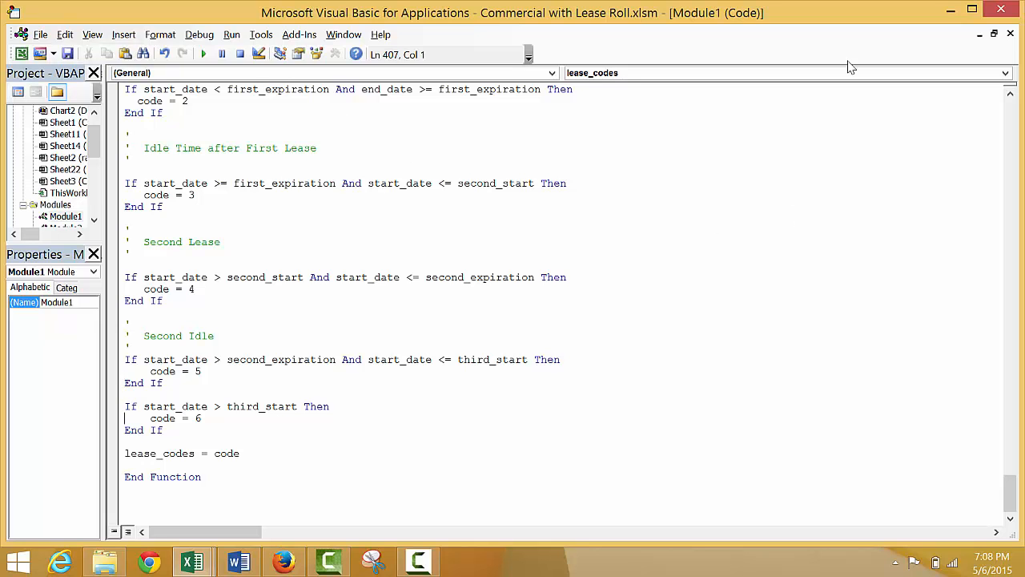
Step: Switch from the Visual Basic editor back to the Comml with Lease Roll sheet in Excel and go to Y77 in lease 8's row
click(952, 15)
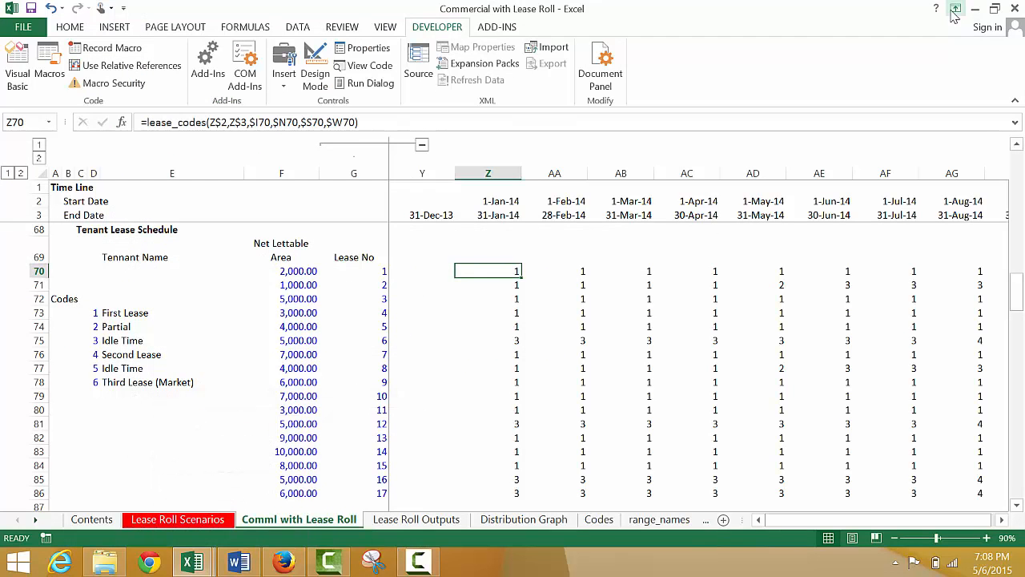
click(656, 368)
key(Left)
key(Left)
key(Left)
key(Left)
key(Left)
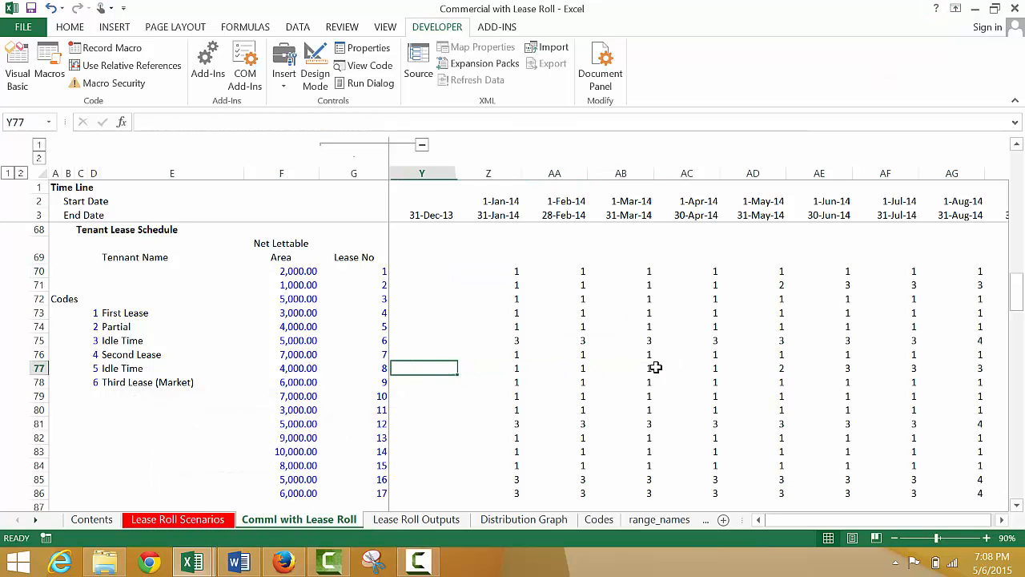
Step: Follow the January 2014 column down from the lease codes to the CHOOSE formulas in the schedule starting at row 92
key(Right)
key(Right)
key(Down)
key(Down)
key(Down)
key(Down)
key(Down)
key(Down)
key(Down)
key(Down)
key(Down)
key(Down)
key(Down)
key(Down)
key(Down)
key(Down)
key(Down)
key(Down)
key(Down)
key(Down)
key(Down)
key(Down)
key(Down)
key(Down)
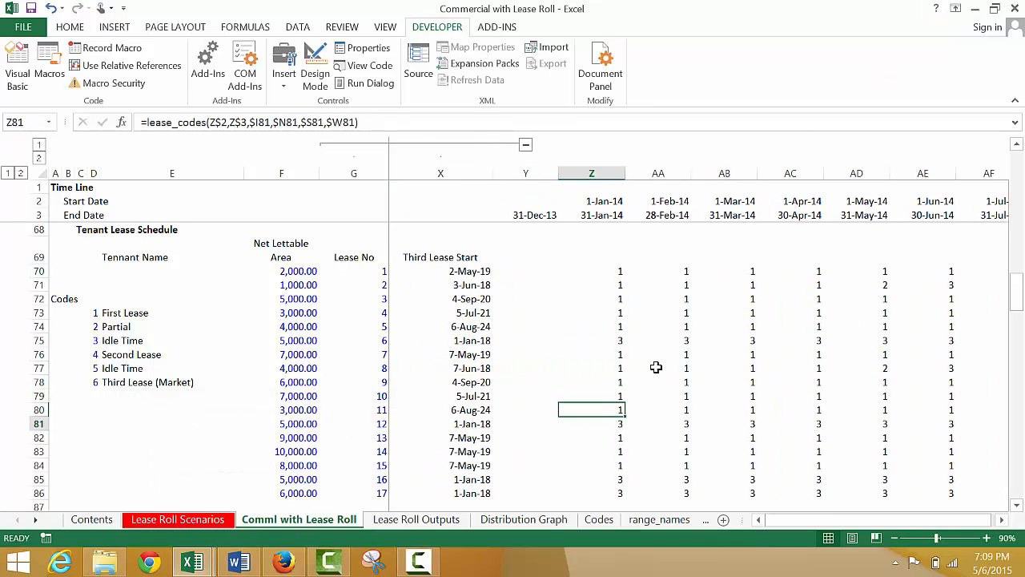
Step: Examine the CHOOSE formulas in column Z up to lease 1's January 2014 formula in Z92
key(Up)
key(Up)
key(Up)
key(Up)
key(Up)
key(Up)
key(Up)
key(Up)
key(Up)
key(Up)
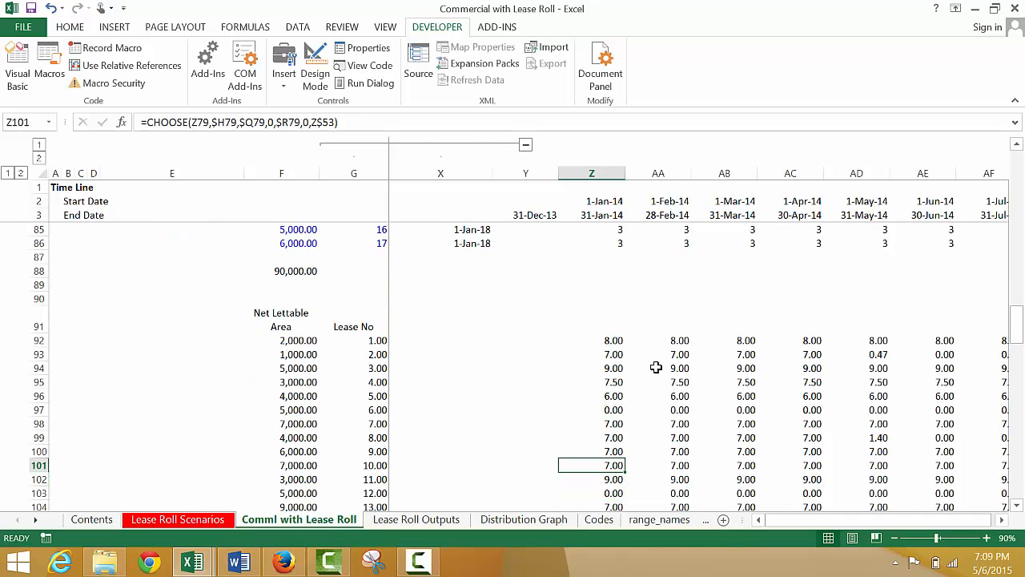
key(Left)
key(Right)
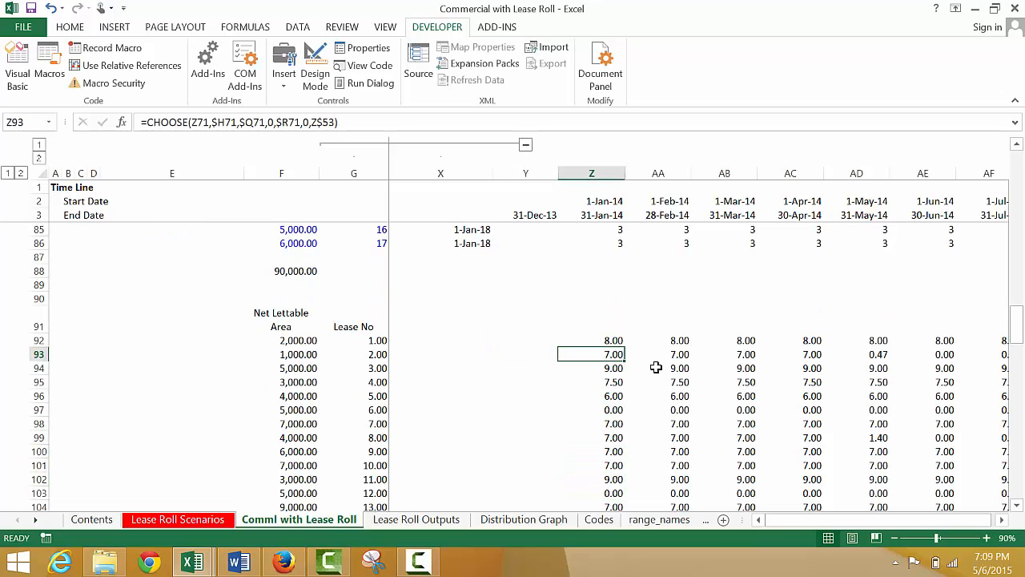
key(Up)
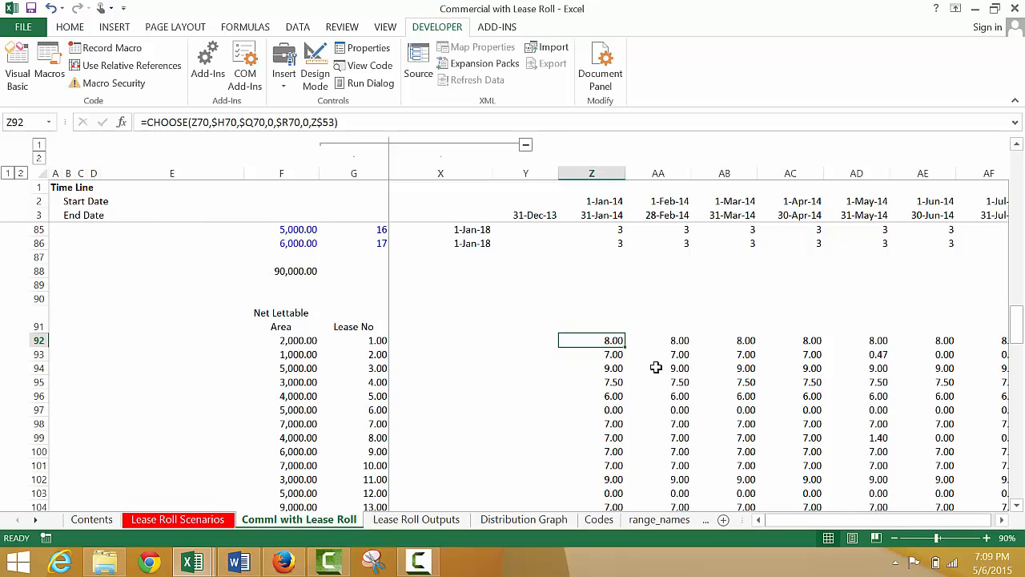
key(Up)
key(Up)
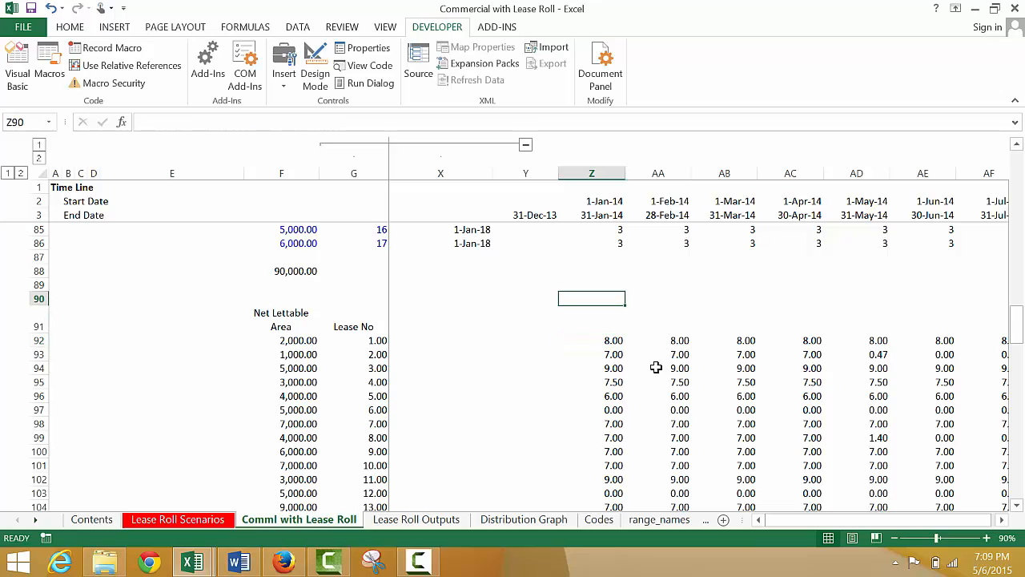
key(Down)
key(Down)
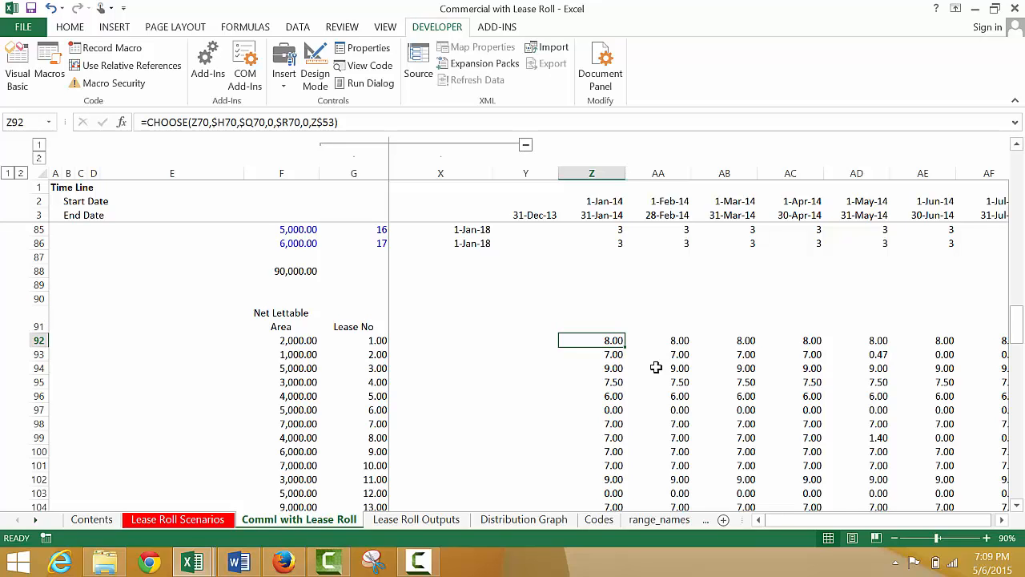
Step: Look back along row 92 from Z92 through the lease input columns to column B
key(Left)
key(Left)
key(Left)
key(Right)
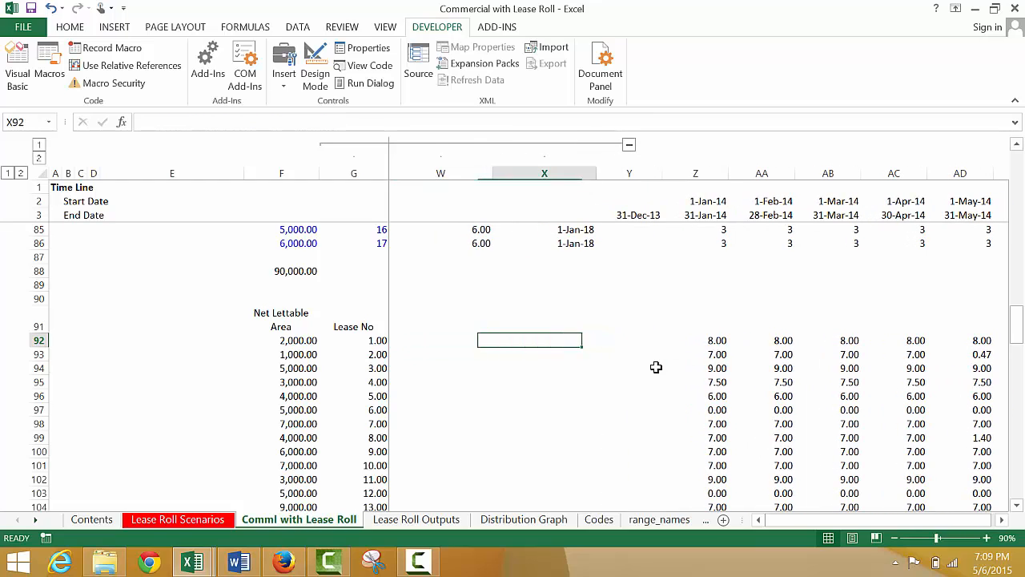
key(Right)
key(Right)
key(Left)
key(Left)
key(Left)
key(Left)
key(Left)
key(Left)
key(Left)
key(Left)
key(Left)
key(Left)
key(Left)
key(Left)
key(Left)
key(Left)
key(Left)
key(Left)
key(Left)
key(Left)
key(Left)
key(Left)
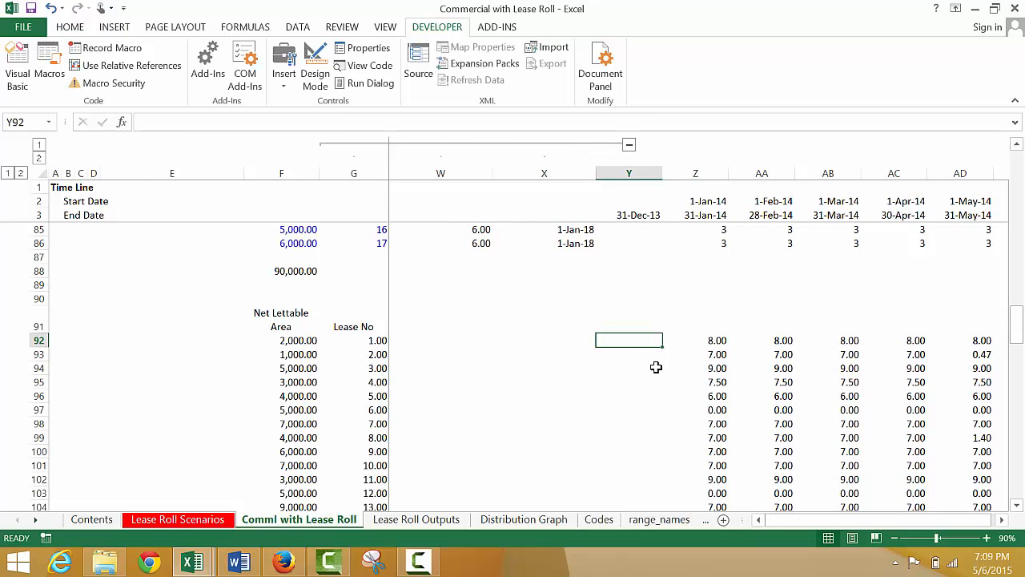
key(Left)
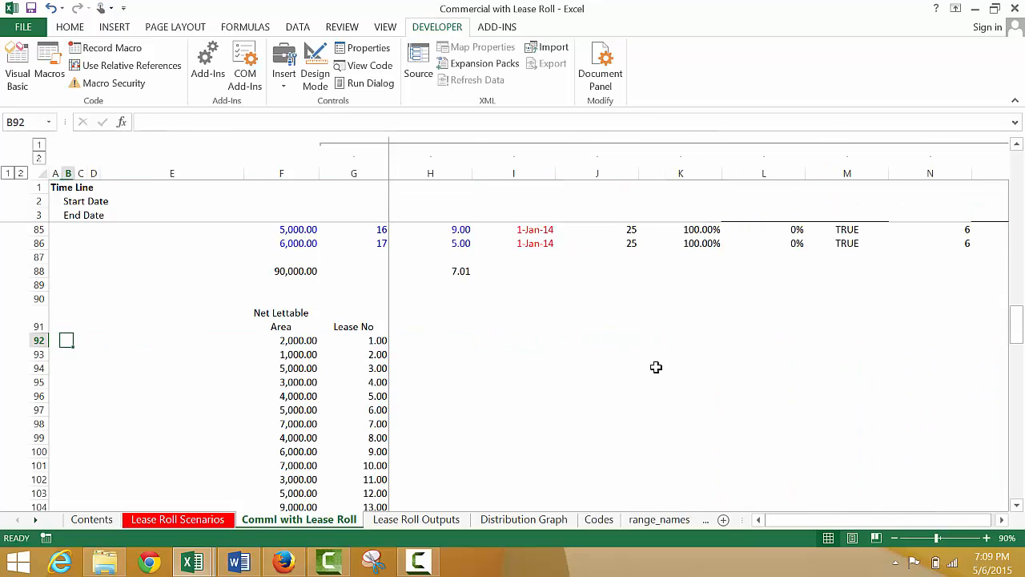
Step: Return along row 92 past the second-lease columns to lease 1's CHOOSE formula for January 2014 in Z92
key(Right)
key(Right)
key(Right)
key(Right)
key(Right)
key(Right)
key(Right)
key(Right)
key(Right)
key(Right)
key(Right)
key(Right)
key(Right)
key(Right)
key(Right)
key(Right)
key(Right)
key(Right)
key(Right)
key(Right)
key(Right)
key(Right)
key(Right)
key(Right)
key(Right)
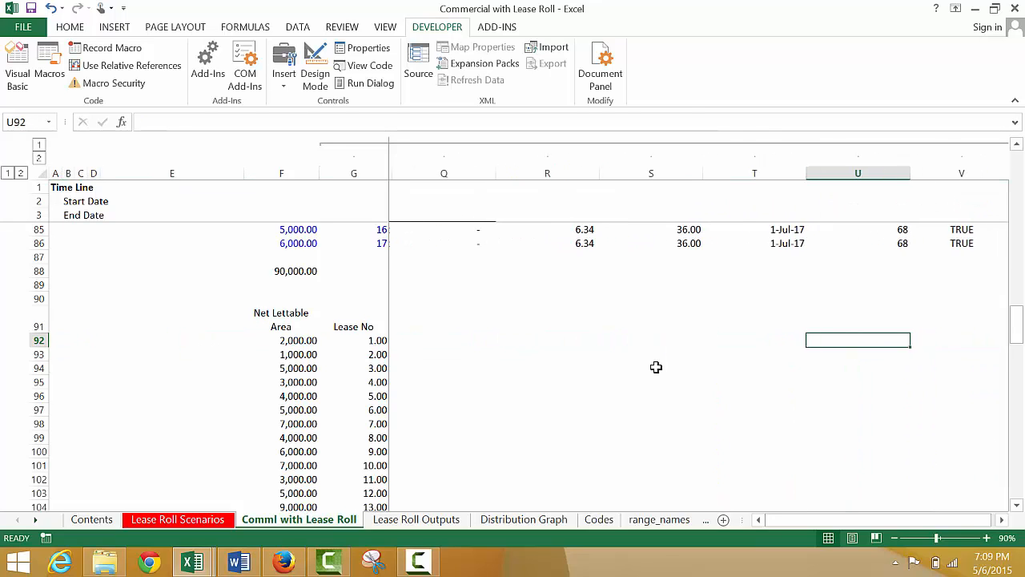
key(Left)
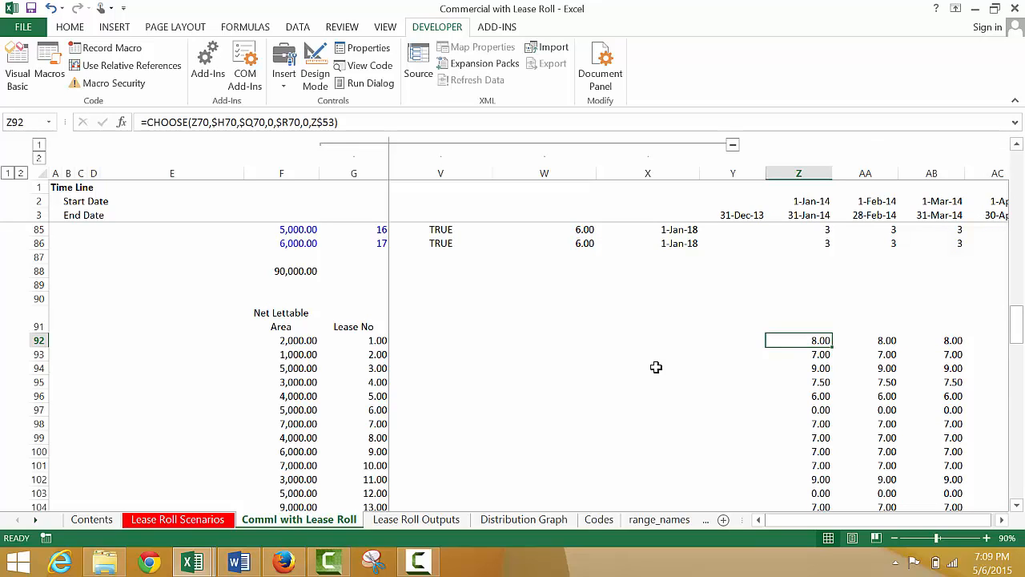
Step: Go back up the January 2014 column from lease 1's CHOOSE formula in Z92 to header row 69
key(Up)
key(Up)
key(Up)
key(Up)
key(Up)
key(Up)
key(Up)
key(Up)
key(Up)
key(Up)
key(Up)
key(Up)
key(Up)
key(Up)
key(Up)
key(Up)
key(Up)
key(Up)
key(Up)
key(Up)
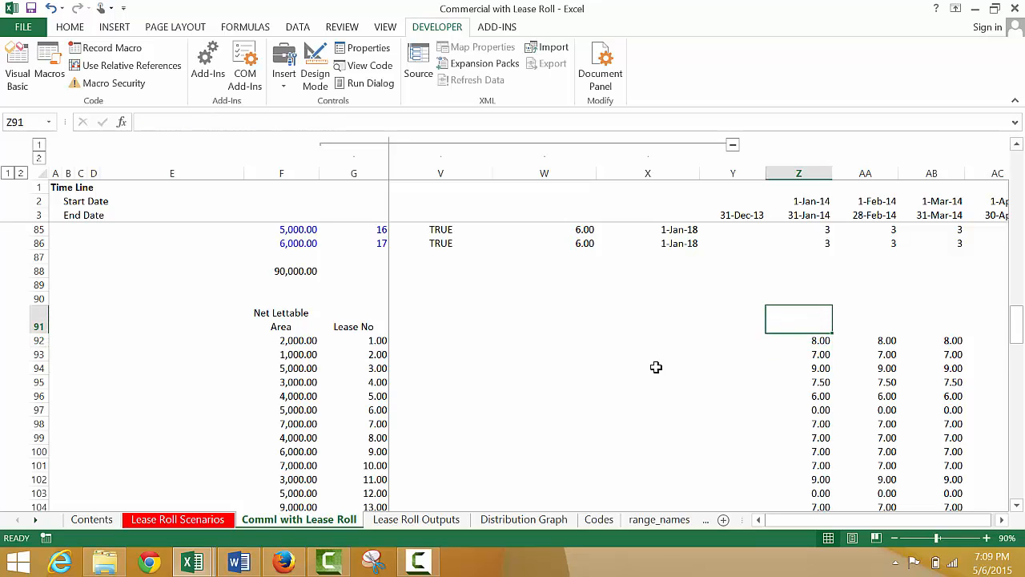
Step: Look back along header row 69 from the third-lease columns through the first-lease inputs to column A
key(Left)
key(Left)
key(Left)
key(Left)
key(Left)
key(Left)
key(Left)
key(Left)
key(Left)
key(Left)
key(Left)
key(Left)
key(Left)
key(Left)
key(Left)
key(Left)
key(Left)
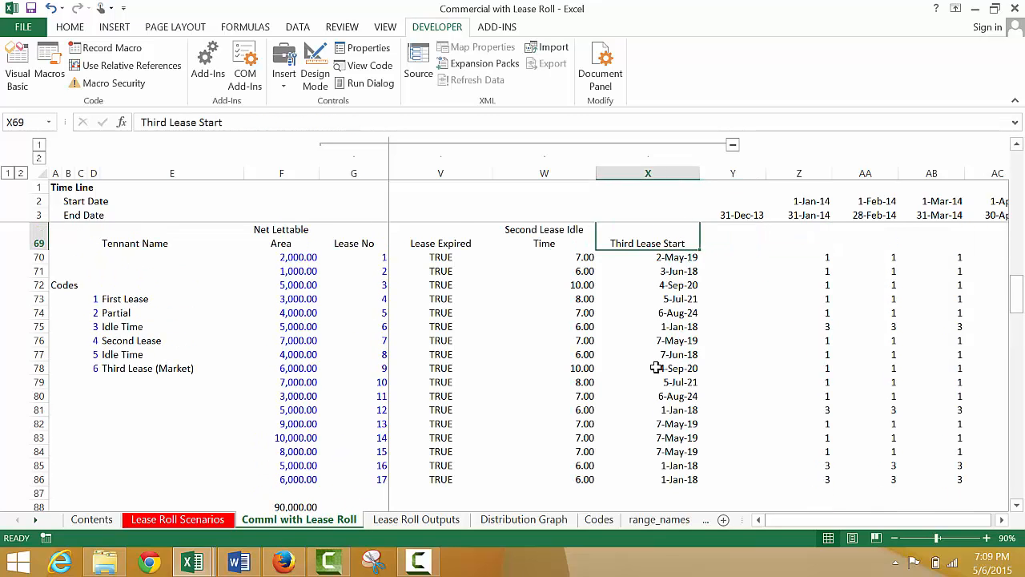
key(Left)
key(Left)
key(Left)
key(Left)
key(Left)
key(Left)
key(Left)
key(Left)
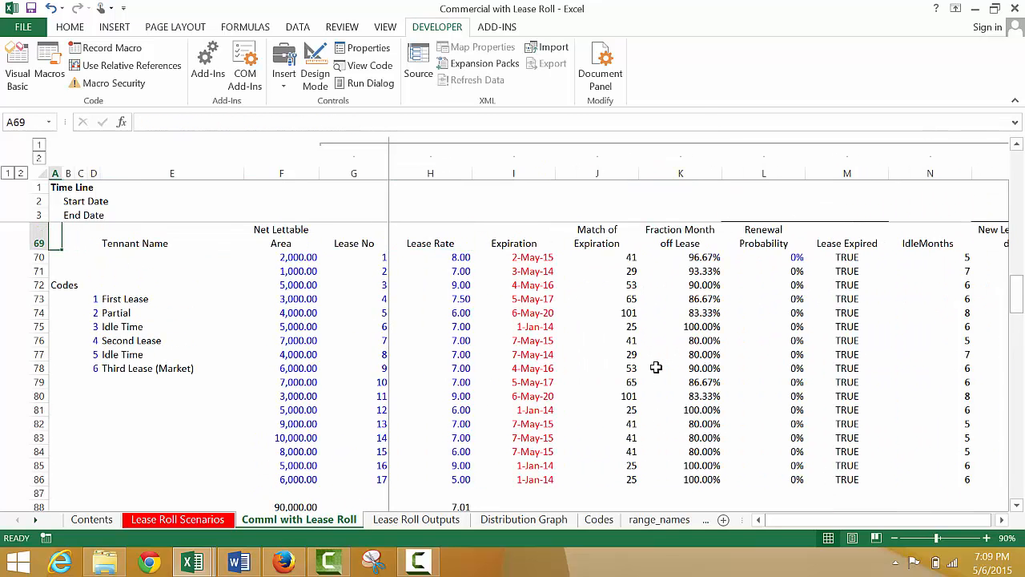
Step: Examine lease 2's inputs along row 71 from the lease number to the expiration date link in I71
key(Down)
key(Down)
key(Right)
key(Right)
key(Right)
key(Right)
key(Right)
key(Right)
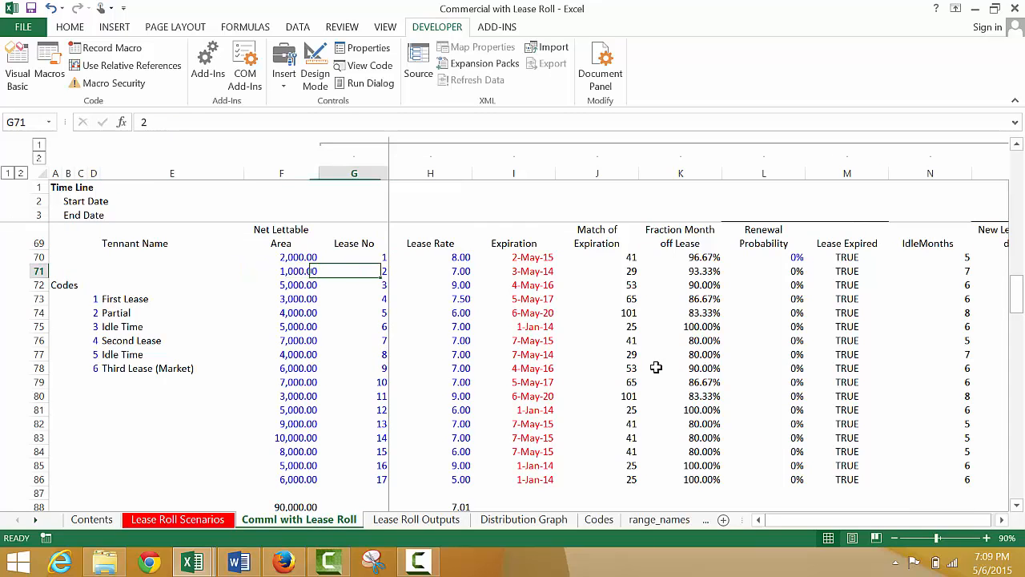
key(Right)
key(Up)
key(Right)
Step: Follow the lease expiration dates down column I to the start of the CHOOSE schedule at row 92
key(Down)
key(Down)
key(Down)
key(Down)
key(Down)
key(Down)
key(Down)
key(Down)
key(Down)
key(Down)
key(Down)
key(Down)
key(Down)
key(Down)
key(Down)
key(Down)
key(Down)
key(Down)
key(Down)
key(Down)
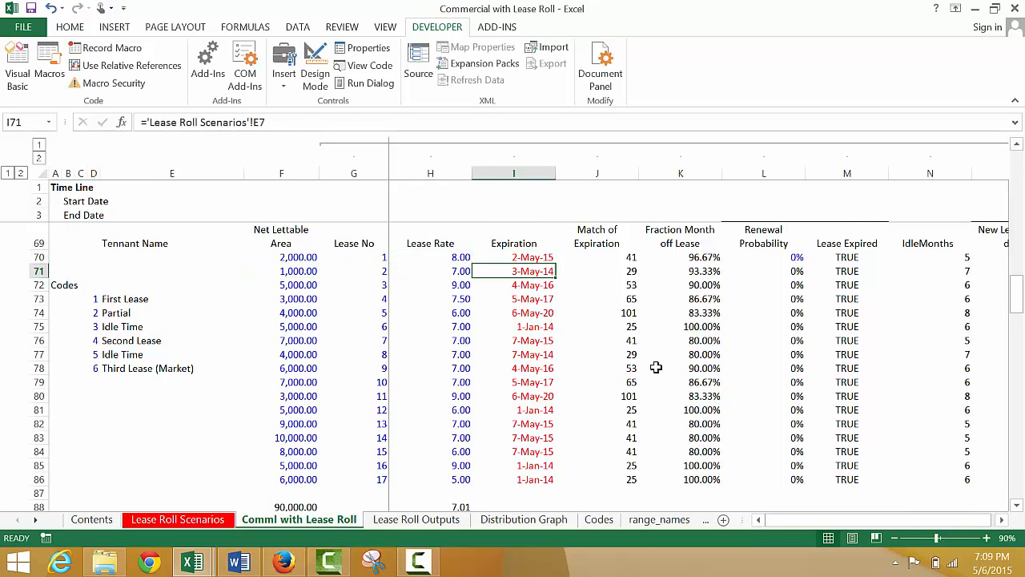
Step: Follow row 92 past the second-lease and third-lease columns to lease 1's January 2014 CHOOSE formula in Z92
key(Right)
key(Right)
key(Right)
key(Right)
key(Right)
key(Right)
key(Right)
key(Right)
key(Right)
key(Right)
key(Right)
key(Right)
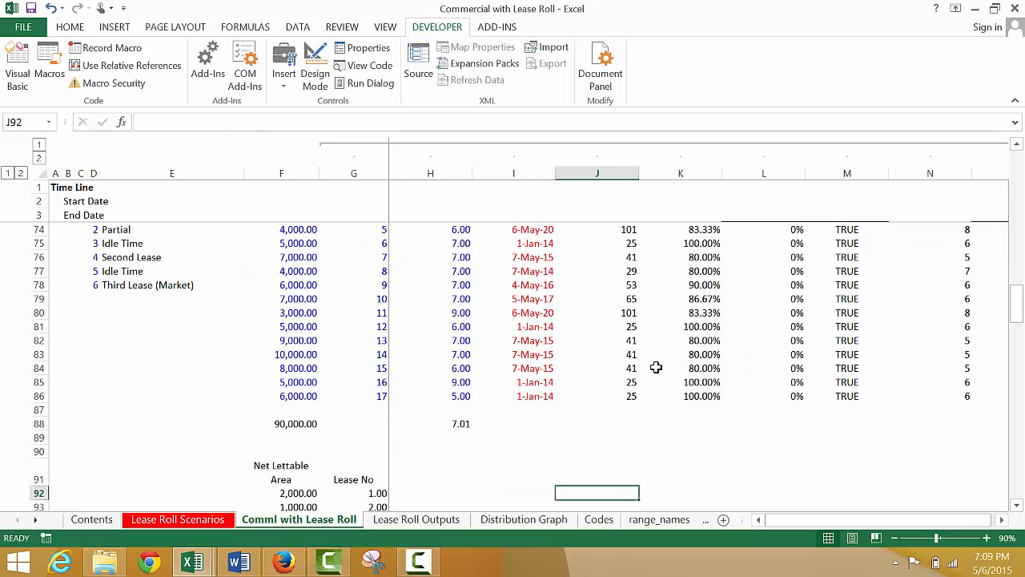
key(Right)
key(Right)
key(Right)
key(Right)
key(Right)
key(Right)
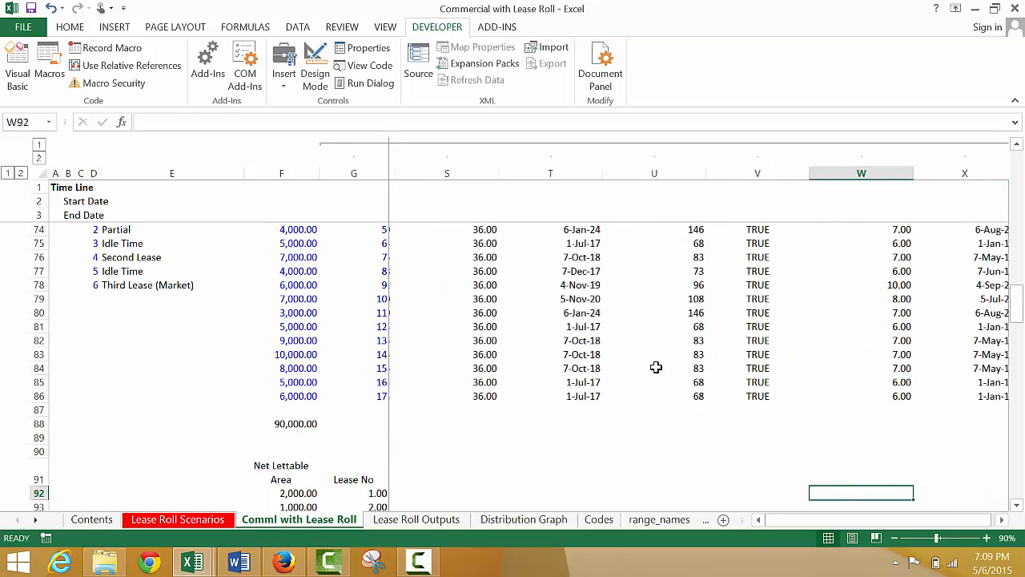
key(Left)
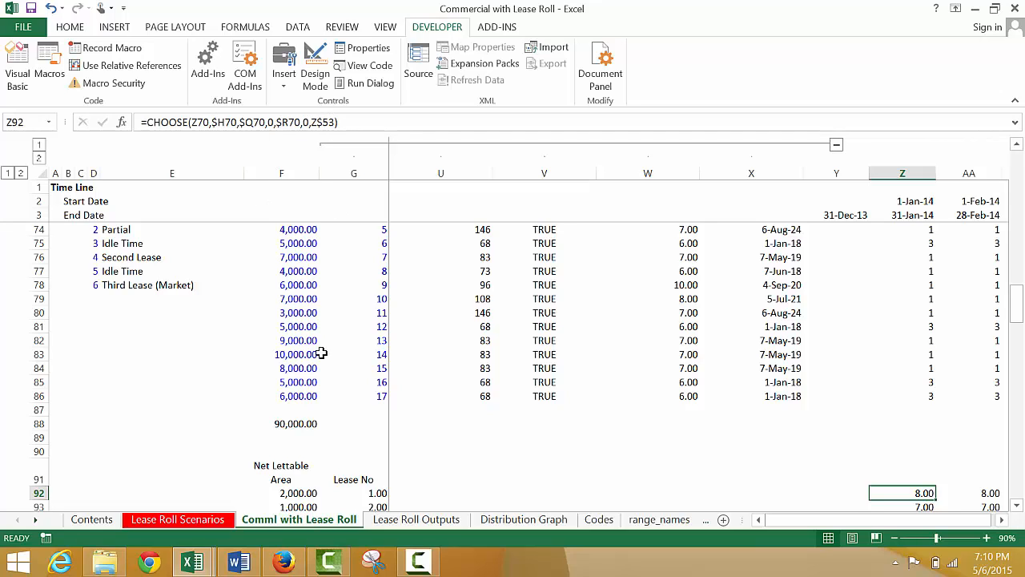
Step: Examine lease 1's CHOOSE formulas along row 92 from January 2014 to June 2014 in AE92
key(Right)
key(Right)
key(Right)
key(Right)
key(Right)
key(Right)
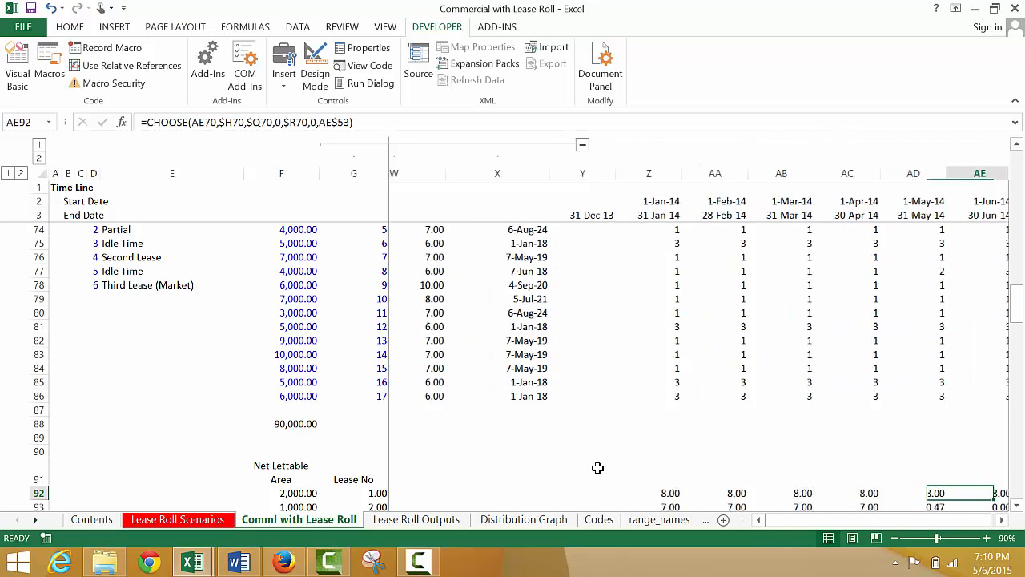
Step: Look back along lease 2's monthly CHOOSE formulas in row 93 from June 2014 to column V
key(Down)
key(Left)
key(Left)
key(Left)
key(Left)
key(Left)
key(Left)
key(Left)
key(Left)
key(Left)
key(Left)
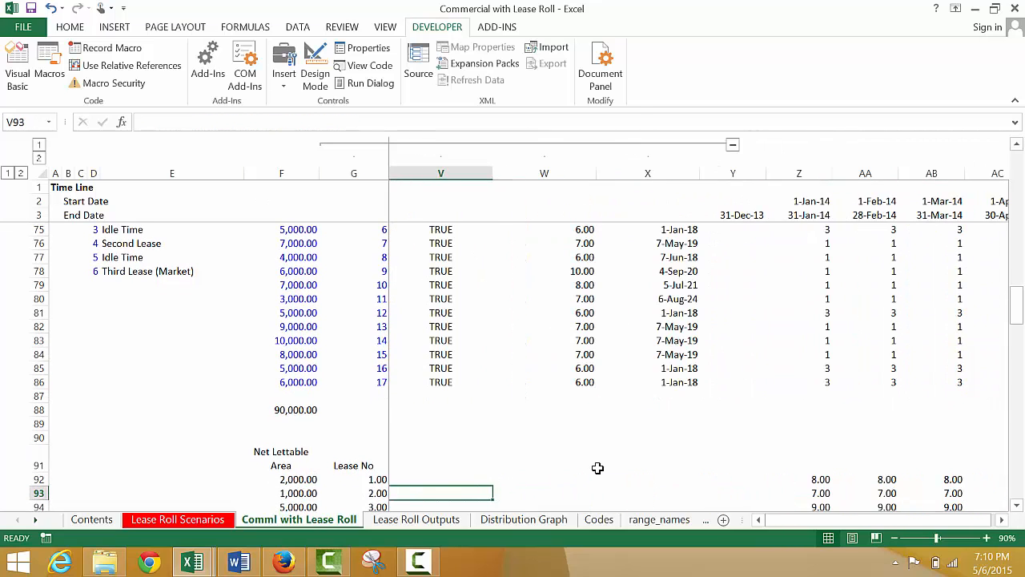
Step: Go up column Y from the CHOOSE schedule in row 93 to lease 2's monthly codes in row 71
key(Right)
key(Right)
key(Right)
key(Up)
key(Up)
key(Up)
key(Up)
key(Up)
key(Up)
key(Up)
key(Up)
key(Up)
key(Up)
key(Up)
key(Up)
key(Up)
key(Up)
key(Up)
key(Up)
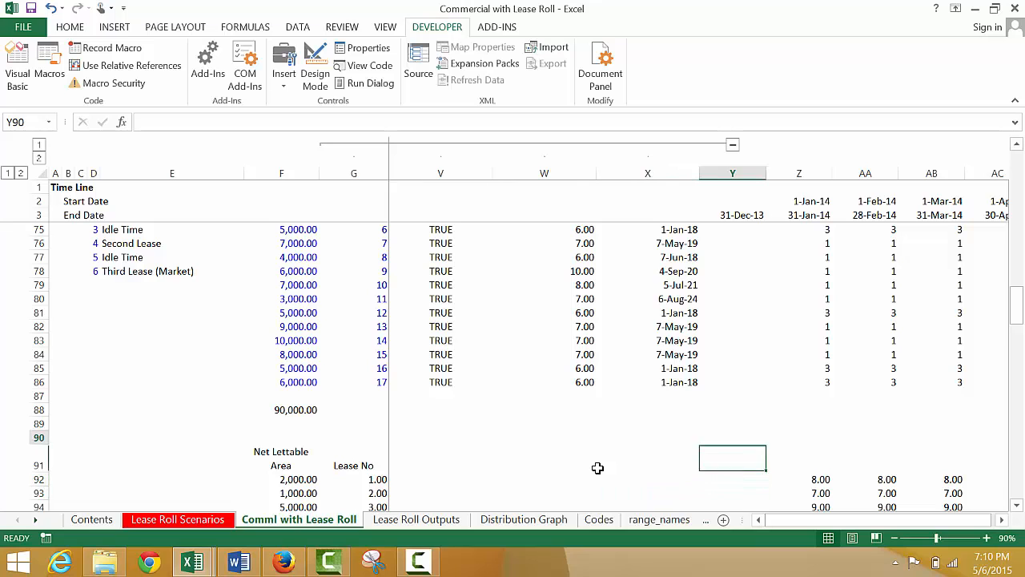
key(Up)
key(Up)
key(Up)
key(Up)
key(Up)
key(Up)
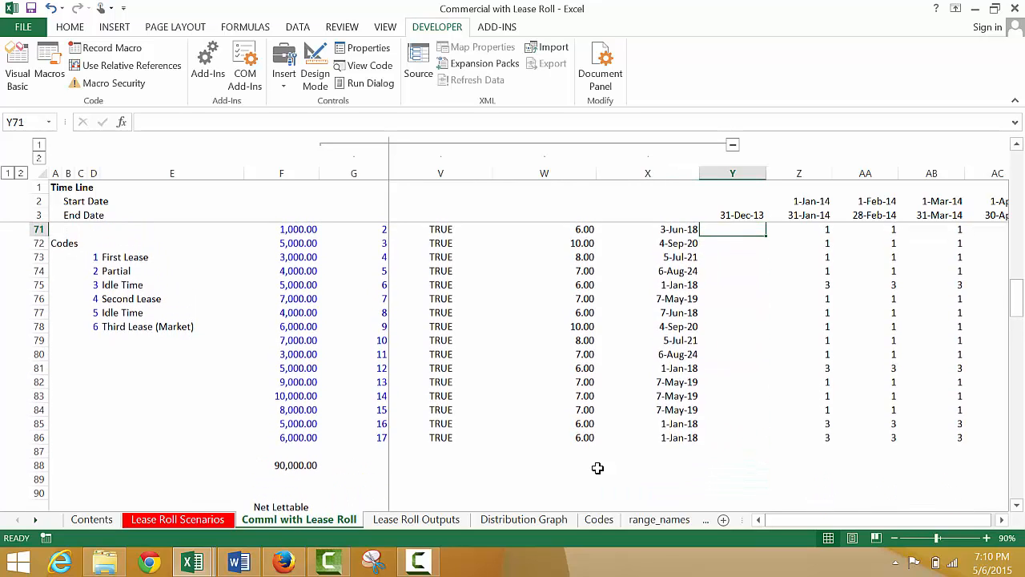
Step: Zoom the sheet out to 70% and inspect lease 1's January 2014 lease_codes formula in Z70
click(895, 538)
click(895, 538)
key(Up)
key(Up)
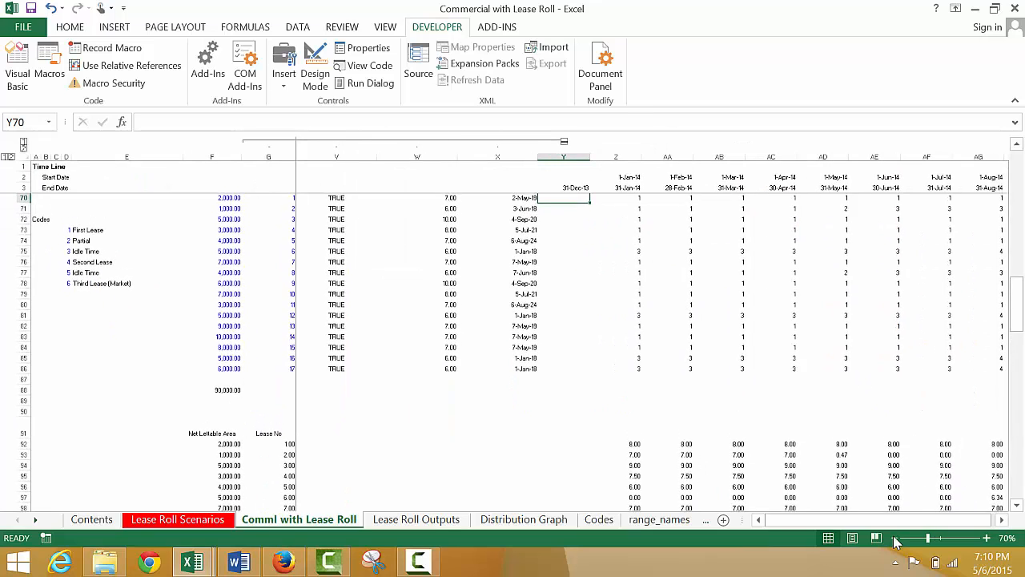
key(Down)
key(Right)
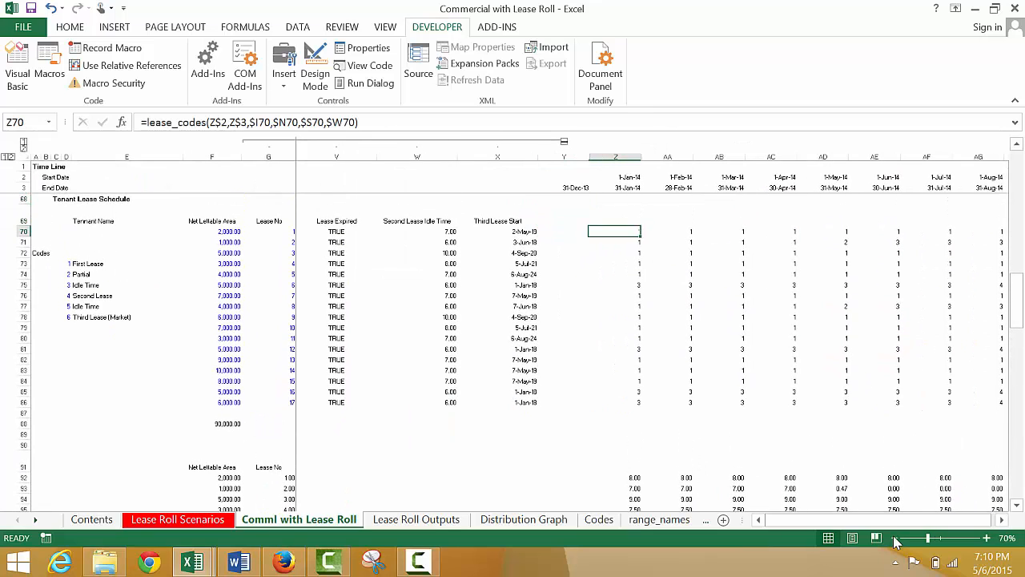
Step: Examine the January 2014 lease codes from lease 1 down to lease 6 in row 75
key(Down)
key(Down)
key(Down)
key(Down)
key(Down)
key(Left)
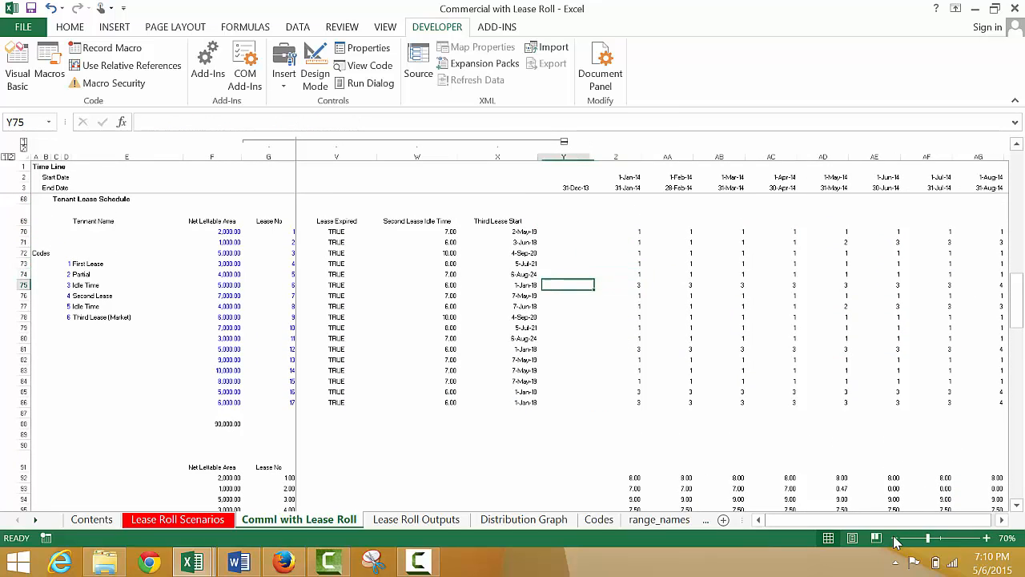
Step: Look back along lease 6's row 75 from the monthly codes through its lease terms to column A
key(Left)
key(Left)
key(Left)
key(Left)
key(Left)
key(Left)
key(Left)
key(Left)
key(Left)
key(Left)
key(Left)
key(Left)
key(Left)
key(Left)
key(Left)
key(Left)
key(Left)
key(Left)
key(Left)
key(Left)
key(Left)
key(Left)
key(Left)
key(Left)
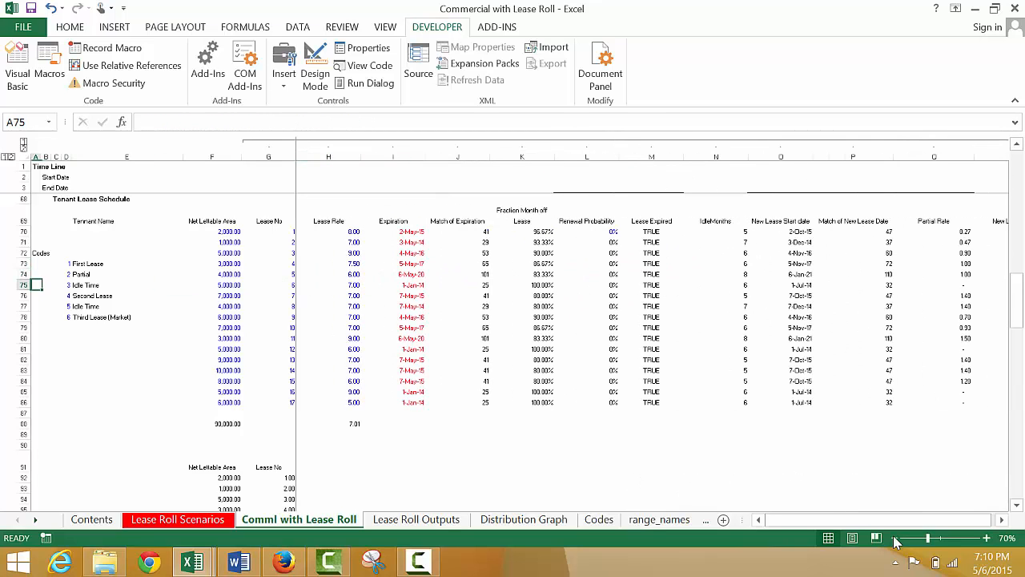
Step: Trace lease 6's row 75 from its expiration date in I75 to the June 2014 lease_codes formula in AE75
key(Right)
key(Right)
key(Right)
key(Right)
key(Right)
key(Right)
key(Right)
key(Right)
key(Right)
key(Right)
key(Right)
key(Right)
key(Right)
key(Right)
key(Right)
key(Right)
key(Right)
key(Right)
key(Right)
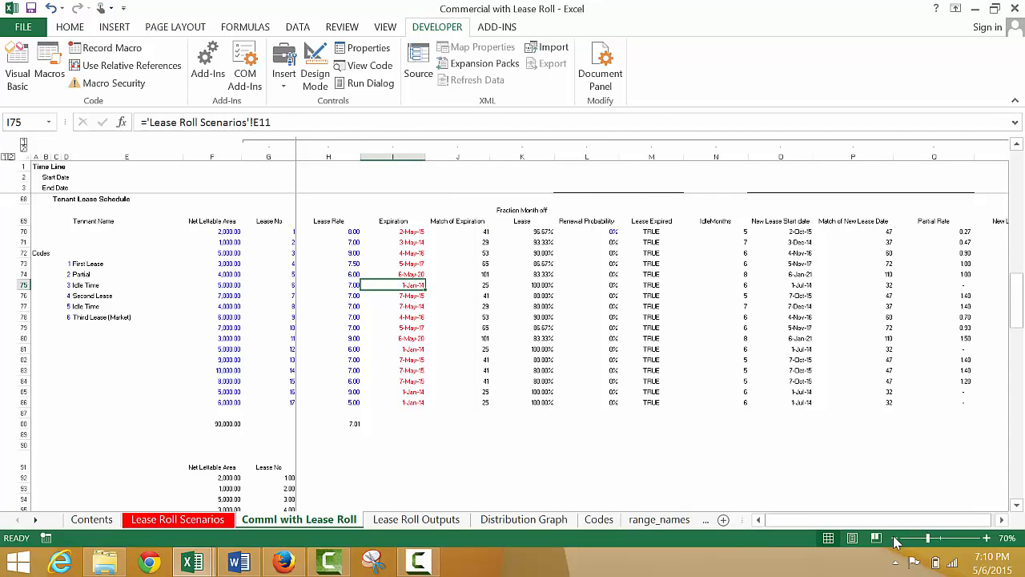
key(Right)
key(Right)
key(Right)
key(Right)
key(Right)
key(Right)
key(Right)
key(Right)
key(Right)
key(Right)
key(Right)
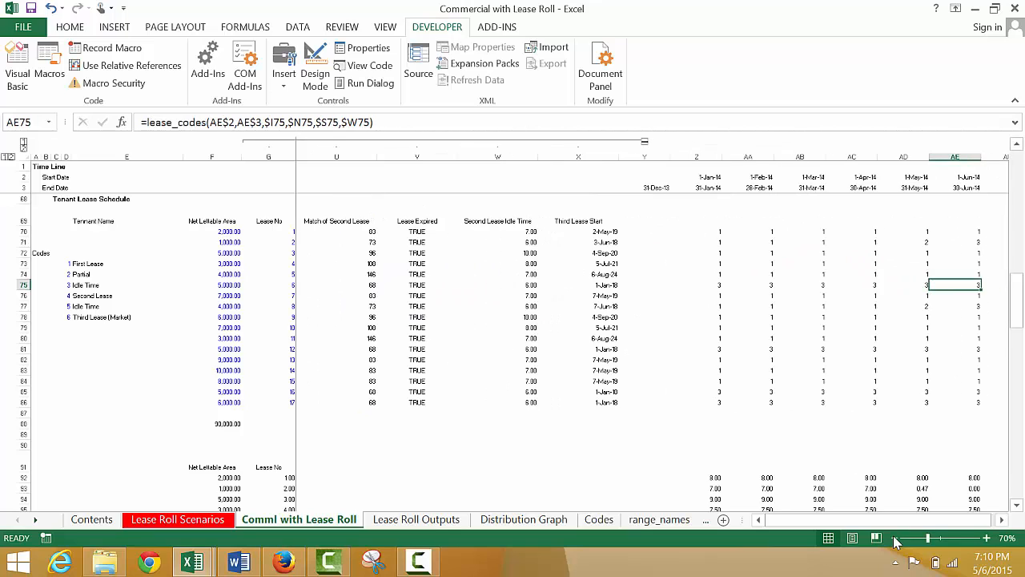
Step: Go back along the monthly codes to February 2014 in column AA and check the codes for the leases above lease 6
key(Left)
key(Left)
key(Left)
key(Left)
key(Up)
key(Up)
key(Up)
key(Up)
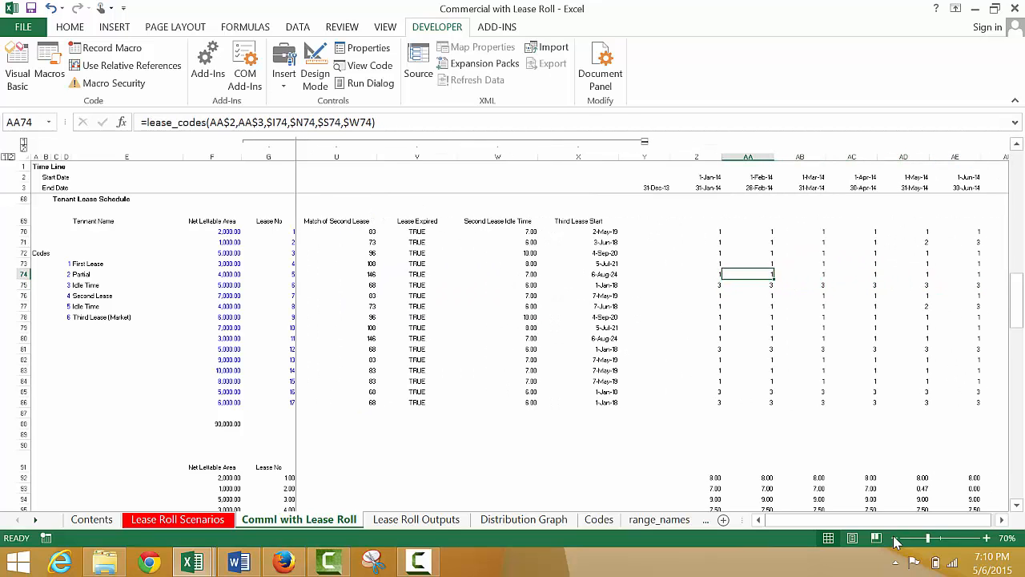
Step: Go down column AA through the February 2014 lease codes to lease 2's CHOOSE formula in row 93
key(Down)
key(Down)
key(Down)
key(Down)
key(Down)
key(Down)
key(Down)
key(Down)
key(Down)
key(Down)
key(Down)
key(Down)
key(Down)
key(Down)
key(Down)
key(Down)
key(Down)
key(Down)
key(Down)
key(Down)
key(Down)
key(Down)
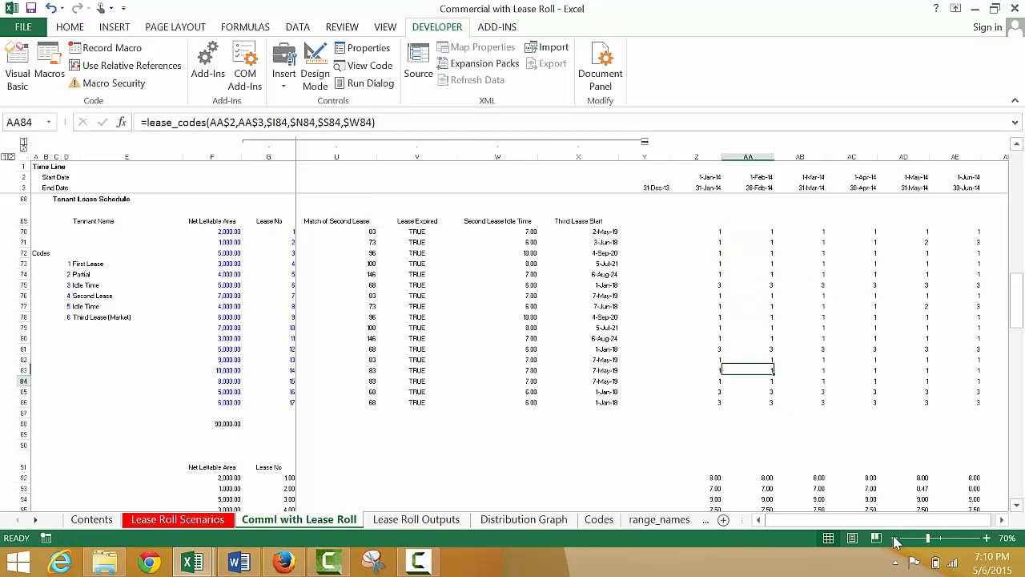
Step: Inspect lease 2's CHOOSE formulas for the months around May to July 2014 in row 93, with the sheet at 70% zoom
key(Right)
key(Right)
key(Right)
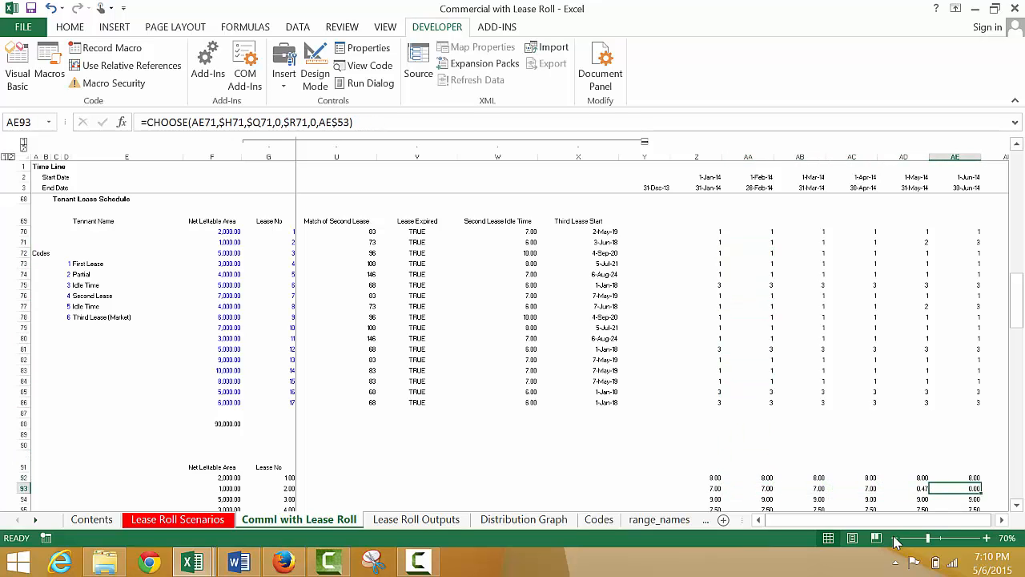
click(895, 539)
click(895, 538)
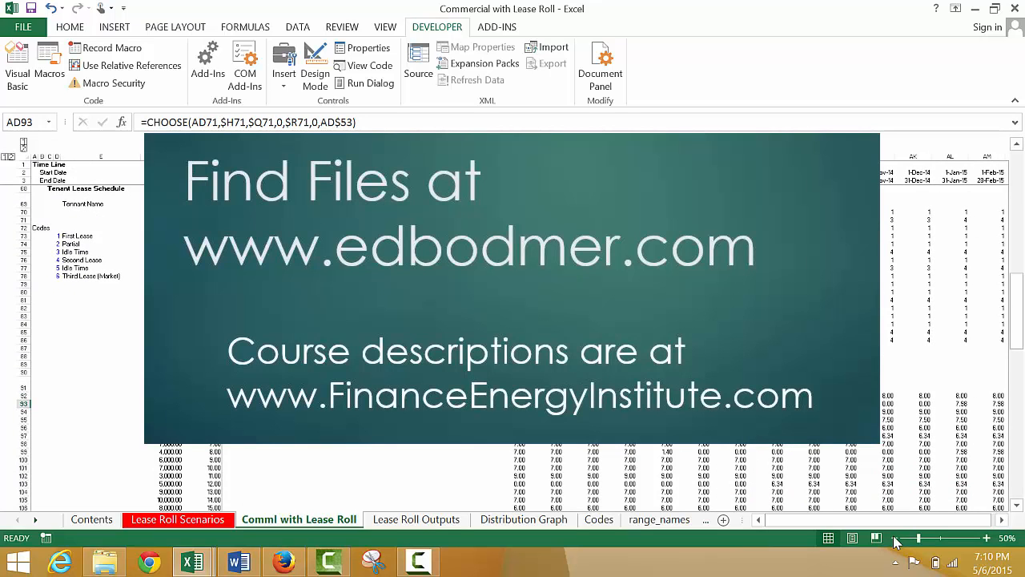
click(987, 539)
click(987, 539)
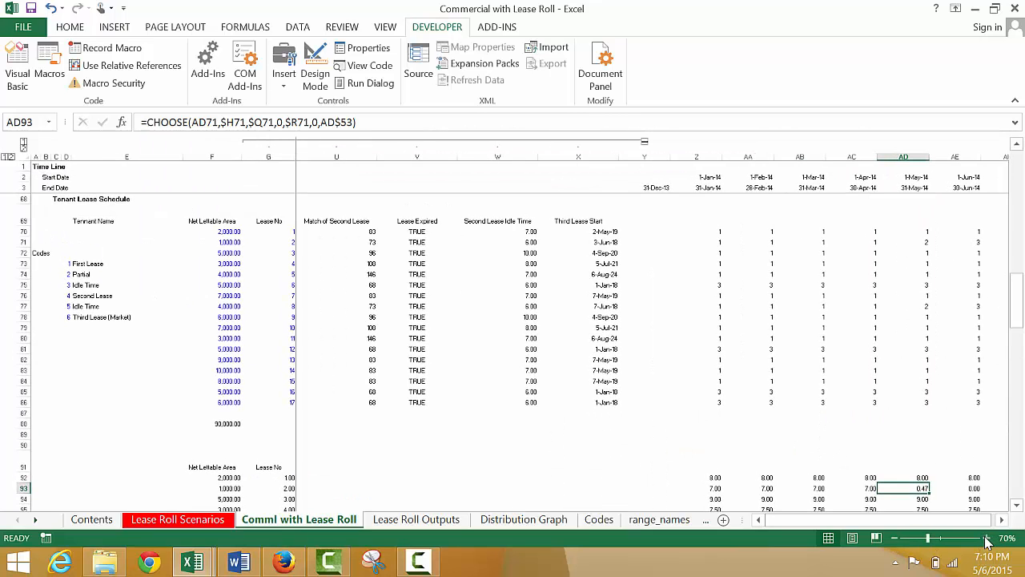
key(Right)
key(Right)
key(Right)
key(Left)
key(Left)
key(Left)
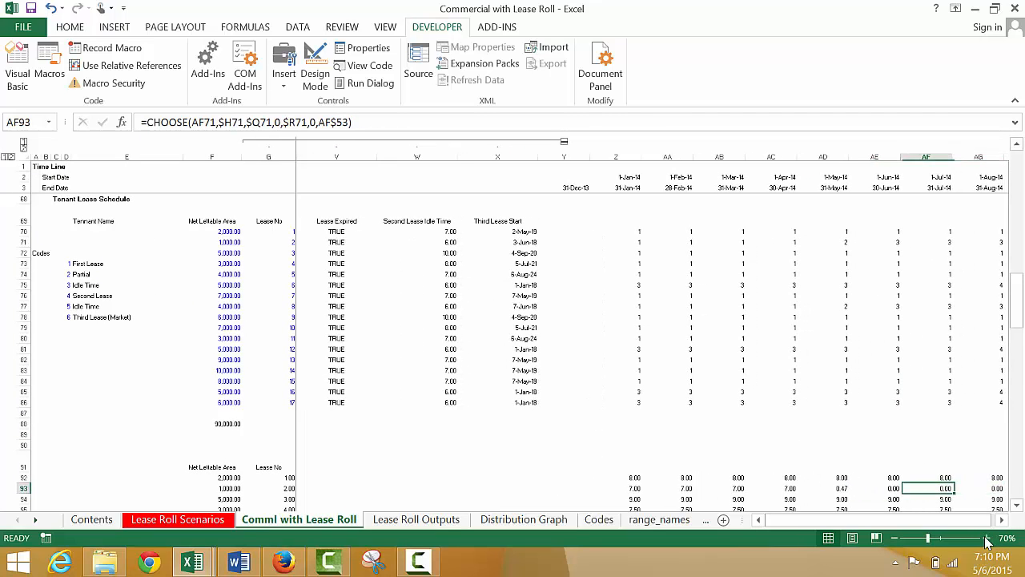
Step: Follow lease 2's CHOOSE formulas along row 93 from mid-2014 to February 2015 in AM93
key(Right)
key(Right)
key(Right)
key(Right)
key(Right)
key(Right)
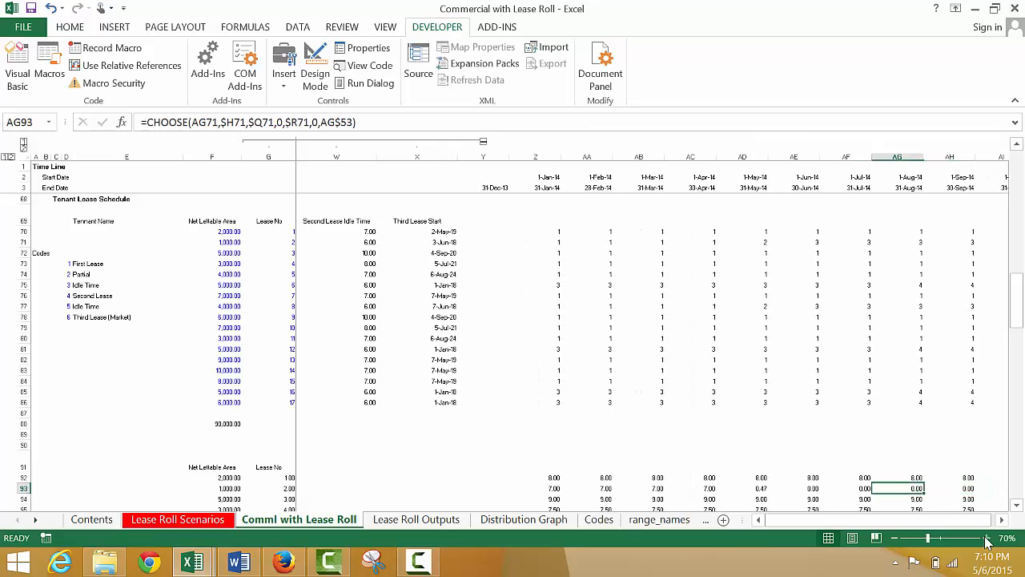
key(Right)
key(Right)
key(Right)
key(Right)
key(Right)
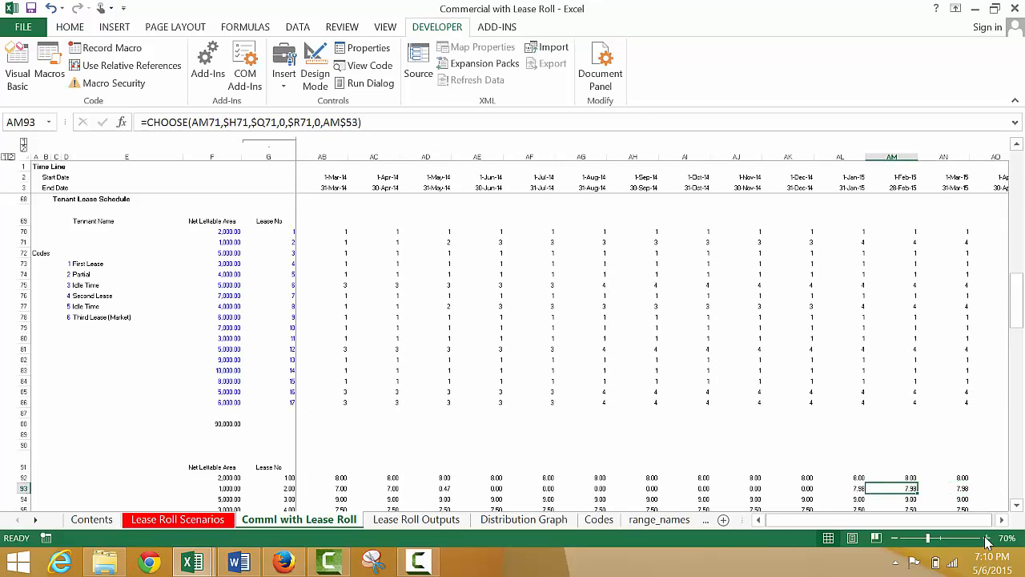
Step: Continue along lease 2's CHOOSE formulas in row 93 through 2015 and 2016 to the months around November 2017 in BT93
key(Right)
key(Right)
key(Right)
key(Right)
key(Right)
key(Right)
key(Right)
key(Right)
key(Right)
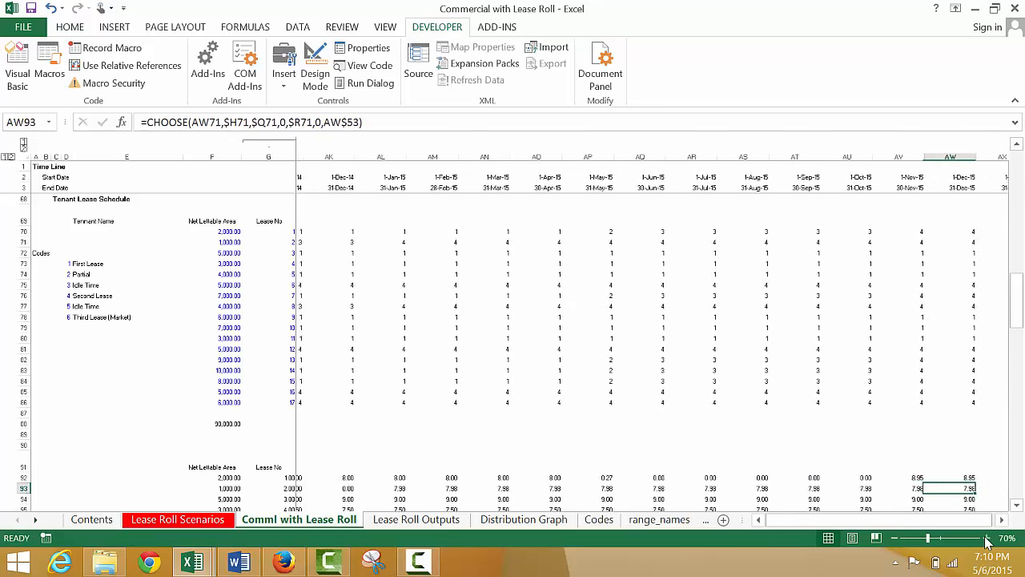
key(Right)
key(Right)
key(Right)
key(Right)
key(Right)
key(Right)
key(Right)
key(Right)
key(Right)
key(Right)
key(Right)
key(Right)
key(Right)
key(Right)
key(Right)
key(Right)
key(Right)
key(Right)
key(Right)
key(Right)
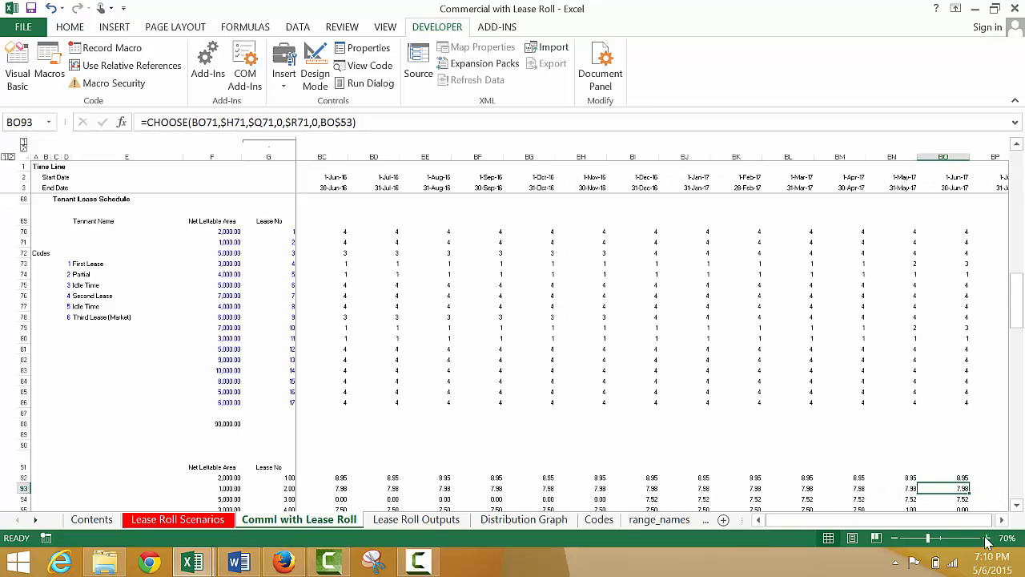
key(Left)
key(Left)
key(Left)
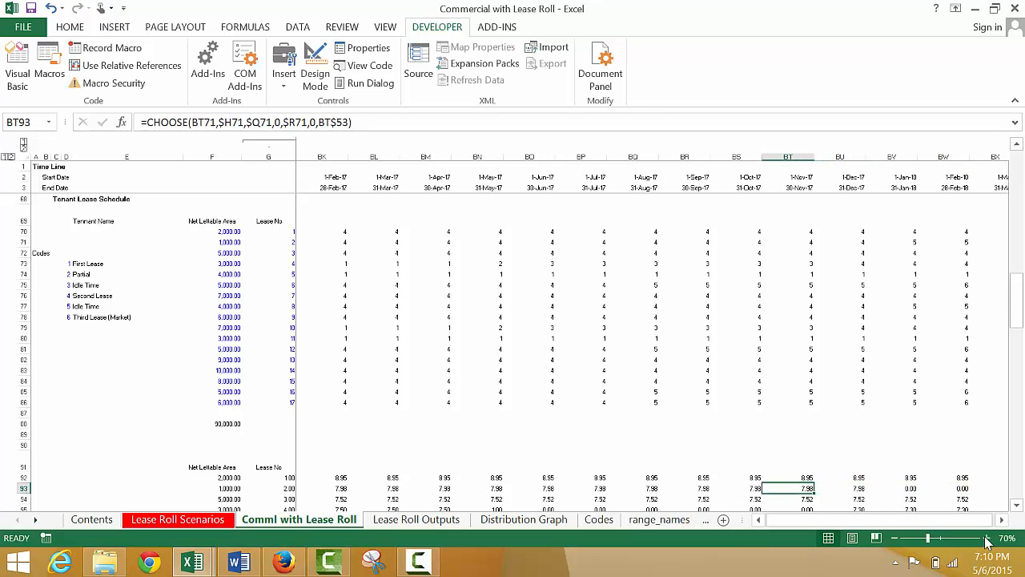
Step: Return to the net lettable area in column F and go up from the CHOOSE schedule toward the Tenant Lease Schedule
key(Home)
key(Left)
key(Left)
key(Up)
key(Up)
key(Up)
key(Up)
key(Up)
key(Up)
key(Up)
key(Up)
key(Up)
key(Up)
key(Up)
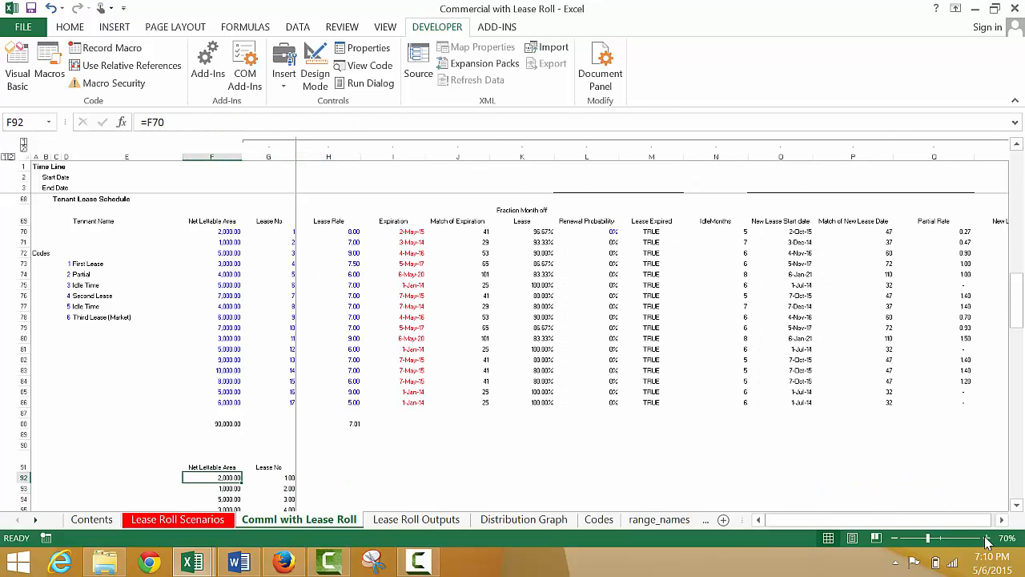
Step: Examine row 76 of the Tenant Lease Schedule from the match of expiration in J76 to the idle months formula in N76
key(Up)
key(Up)
key(Up)
key(Up)
key(Up)
key(Up)
key(Right)
key(Right)
key(Right)
key(Right)
key(Right)
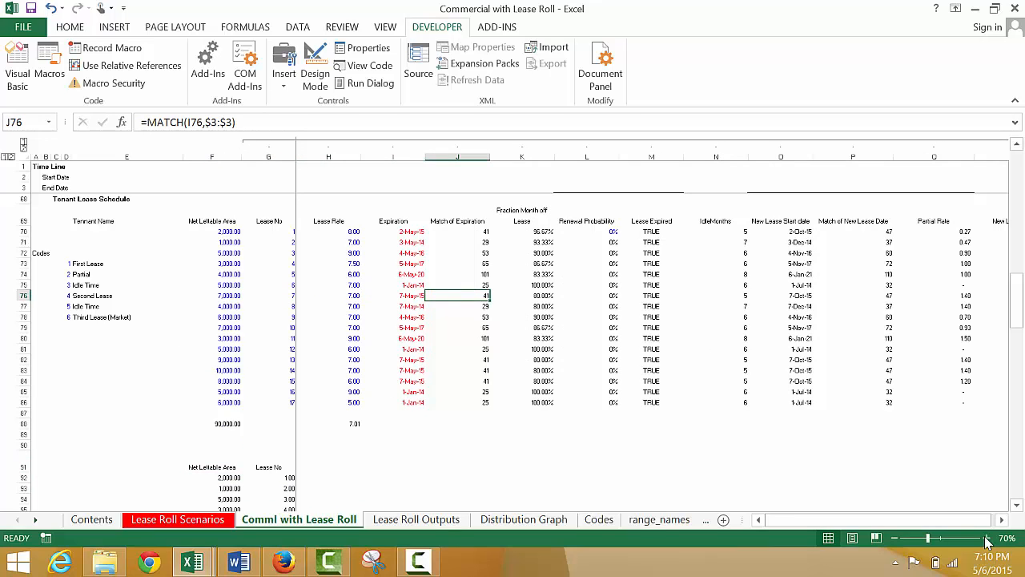
key(Right)
key(Right)
key(Right)
key(Right)
key(Left)
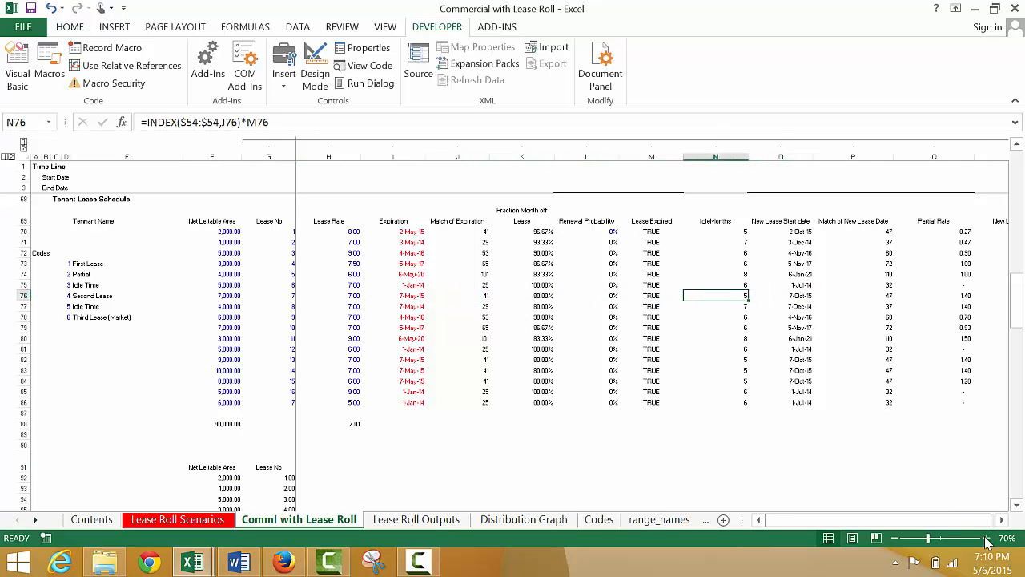
Step: Follow row 76 through the new lease and second lease columns to the monthly lease_codes formula in AA76
key(Right)
key(Right)
key(Right)
key(Right)
key(Right)
key(Right)
key(Right)
key(Right)
key(Right)
key(Right)
key(Right)
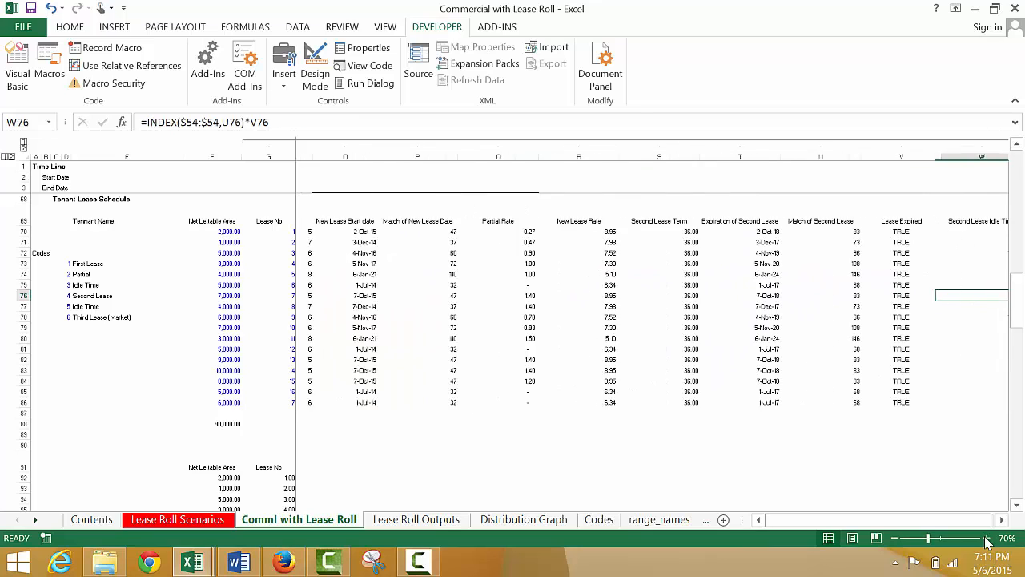
key(Right)
key(Right)
key(Right)
key(Left)
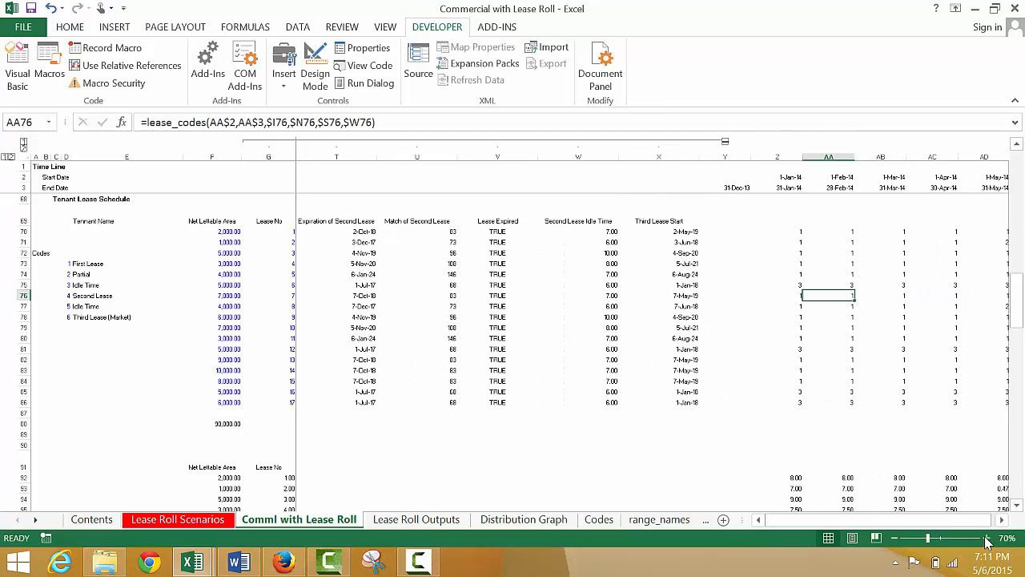
Step: Inspect the January 2014 lease_codes formulas in column Z around row 74
key(Left)
key(Up)
key(Up)
key(Up)
key(Down)
key(Down)
key(Down)
key(Down)
key(Down)
key(Down)
key(Down)
key(Down)
key(Down)
key(Down)
key(Down)
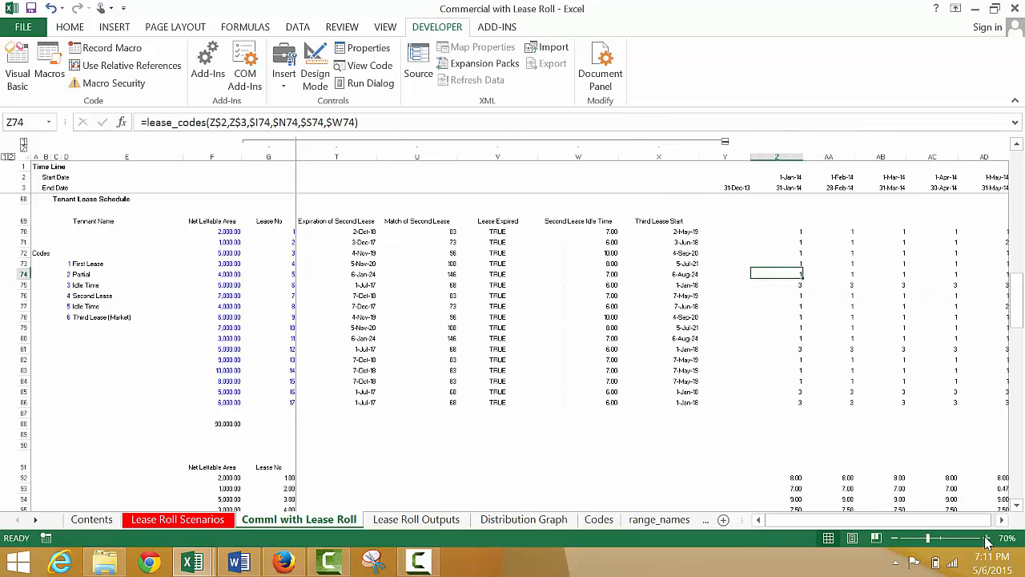
Step: Go down the January 2014 column through the CHOOSE formulas, such as Z103, to Revenues Including Inflation in Z114
key(Down)
key(Down)
key(Down)
key(Down)
key(Down)
key(Down)
key(Down)
key(Down)
key(Down)
key(Down)
key(Down)
key(Down)
key(Down)
key(Down)
key(Down)
key(Down)
key(Down)
key(Down)
key(Down)
key(Down)
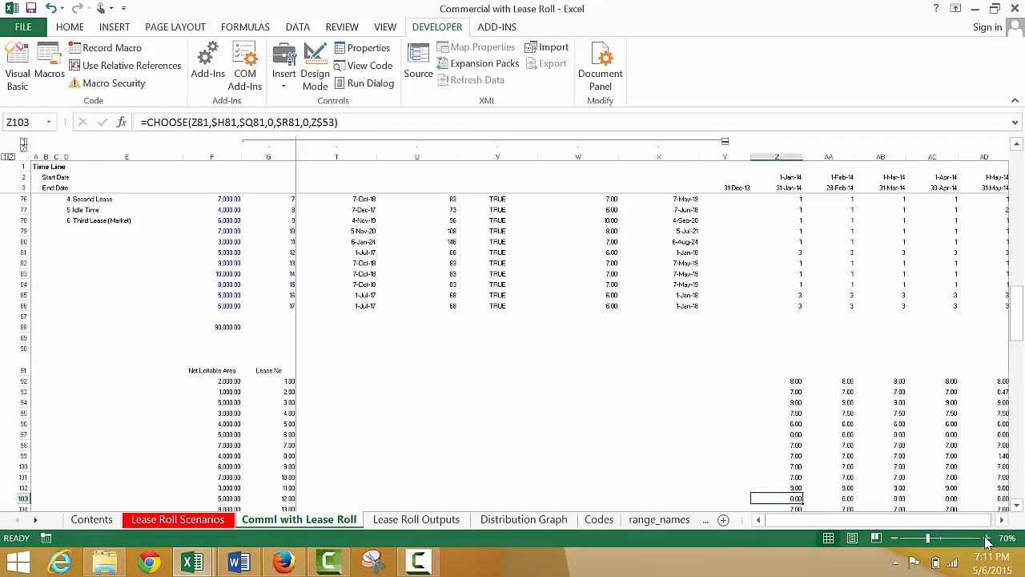
key(Up)
key(Up)
key(Up)
key(Up)
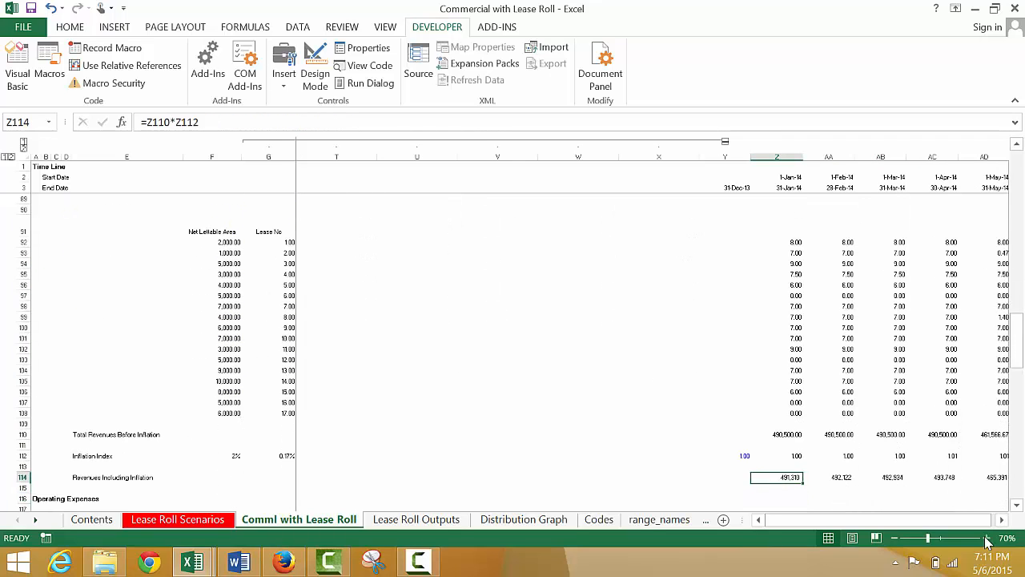
Step: Examine the January 2014 occupancy formulas by lease under Operating Expenses, down to lease 9 in Z127
key(Down)
key(Down)
key(Down)
key(Down)
key(Down)
key(Down)
key(Down)
key(Down)
key(Down)
key(Down)
key(Down)
key(Down)
key(Down)
key(Down)
key(Down)
key(Down)
key(Down)
key(Down)
key(Down)
key(Down)
key(Down)
key(Down)
key(Down)
key(Down)
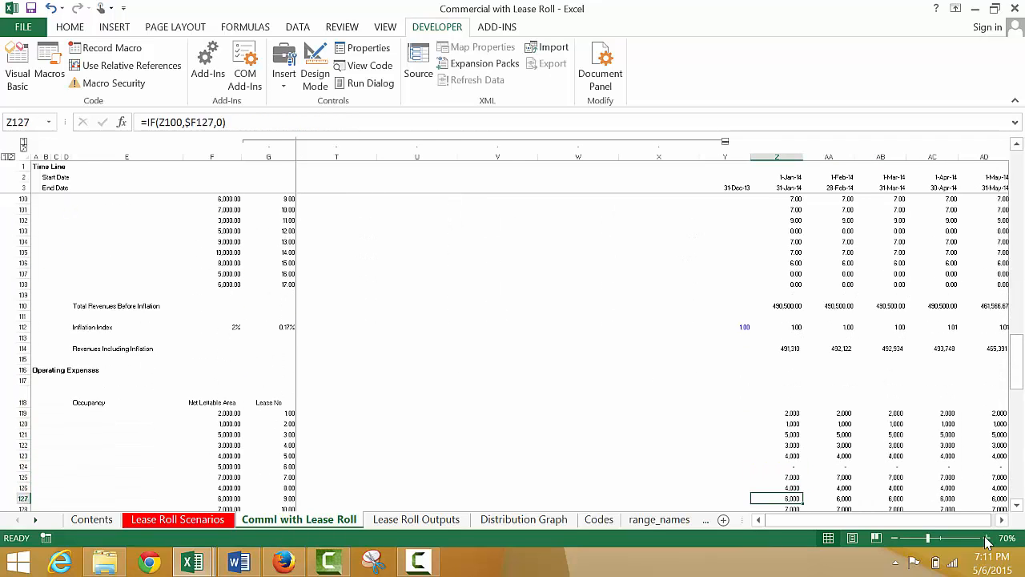
Step: Review the Fixed Cost formulas in row 141 from January 2014 to February 2015 in AM141, then return toward the first months
key(Down)
key(Down)
key(Down)
key(Down)
key(Down)
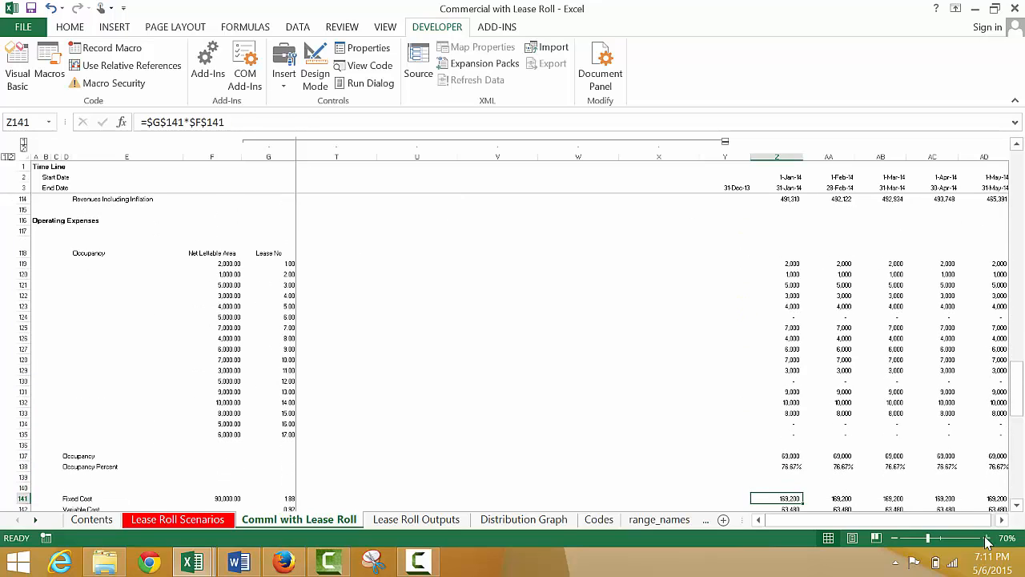
key(Right)
key(Right)
key(Right)
key(Right)
key(Right)
key(Right)
key(Right)
key(Left)
key(Left)
key(Left)
key(Left)
key(Left)
key(Left)
key(Left)
key(Left)
key(Left)
key(Left)
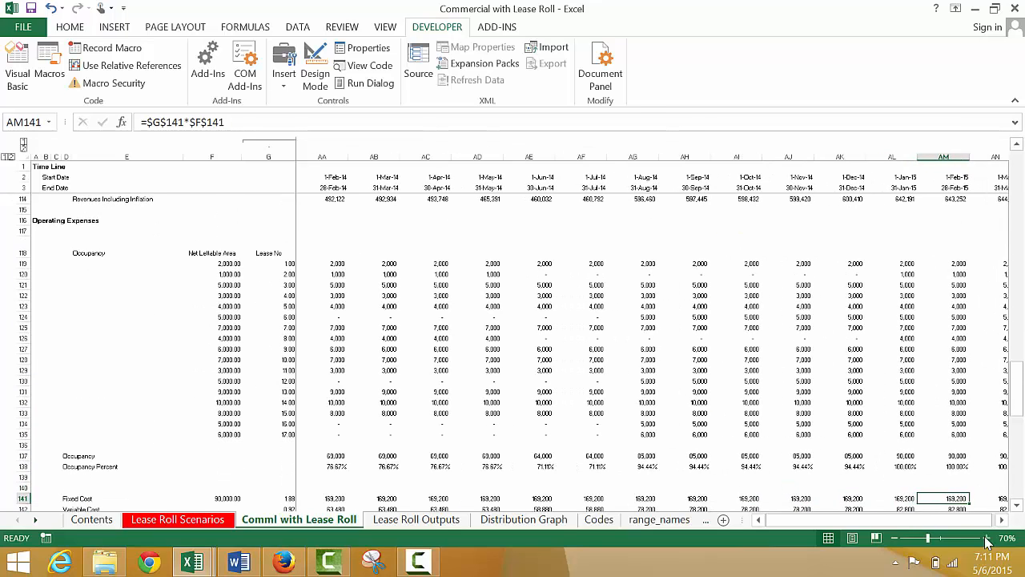
key(Left)
key(Left)
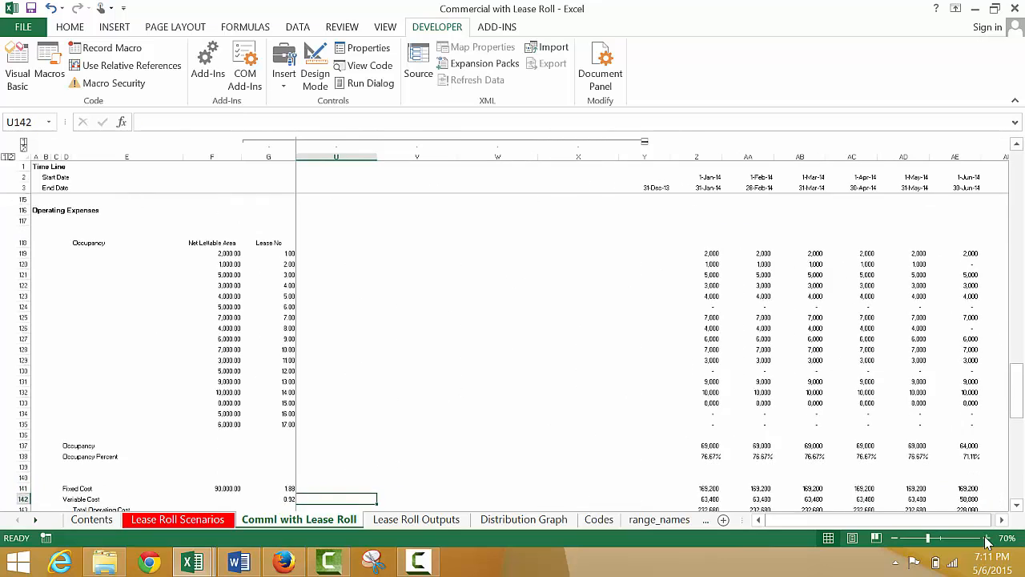
Step: Check the Operating Expenses cost rows and inspect the February 2014 Variable Cost formula in AA142
key(Down)
key(Down)
key(Down)
key(Up)
key(Up)
key(Up)
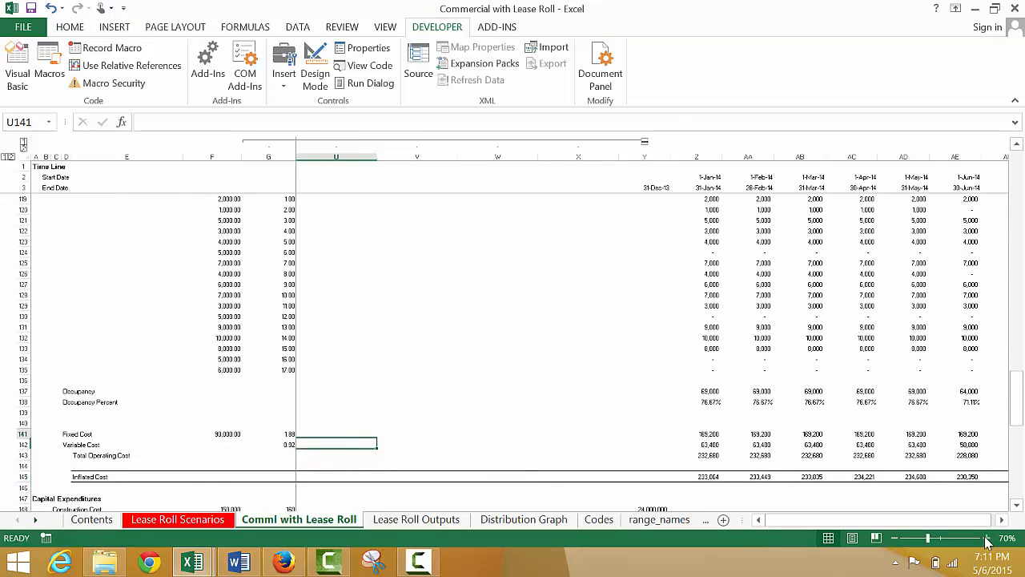
key(Right)
key(Right)
key(Right)
key(Right)
key(Right)
key(Right)
key(Down)
key(Down)
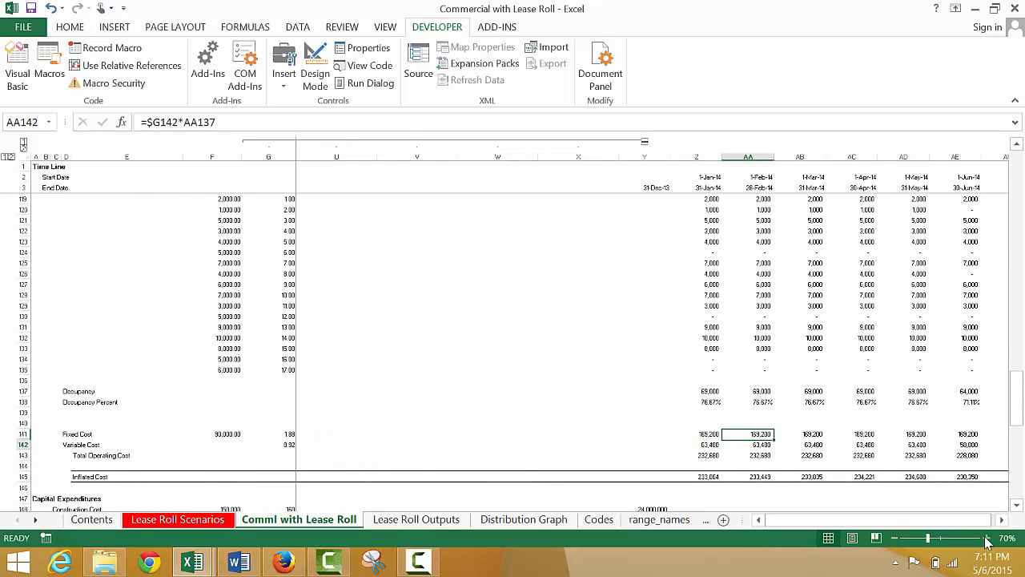
Step: Inspect the Occupancy Percent formulas in AA138 and Z138 and the January 2014 total occupancy in Z137
key(Up)
key(Up)
key(Up)
key(Up)
key(Up)
key(Up)
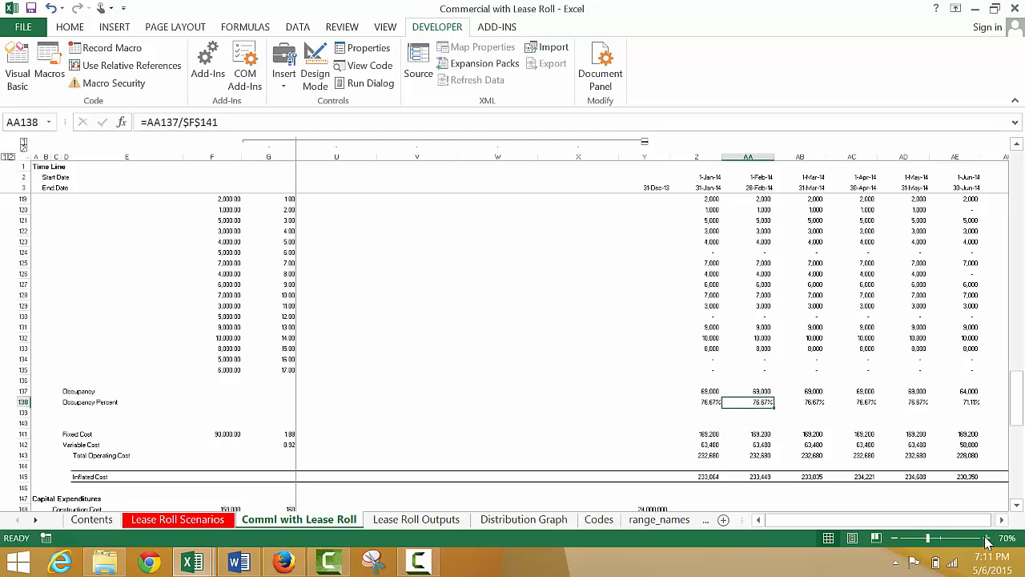
key(Left)
key(Up)
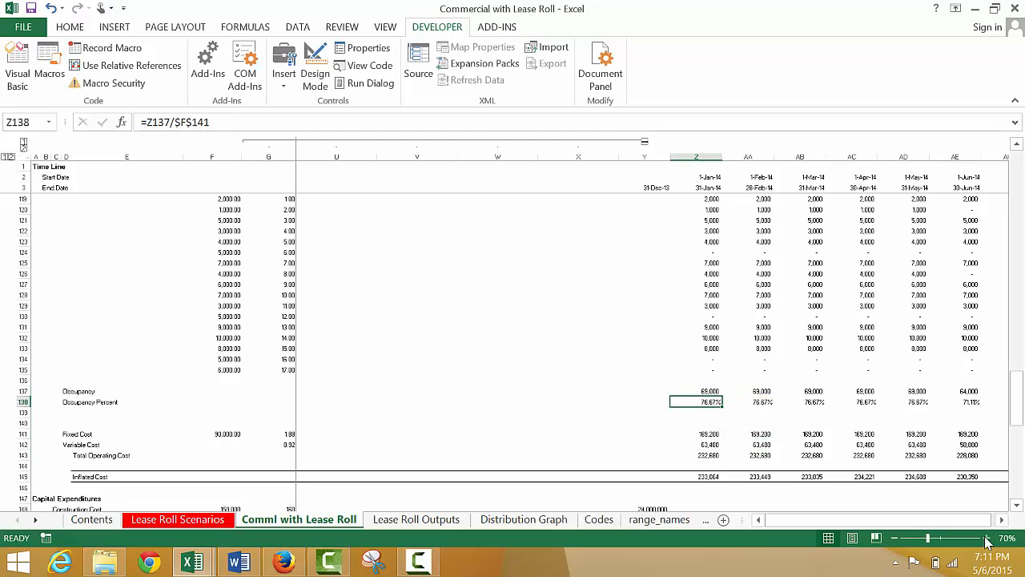
Step: Move down past the operating costs to view the Capital Expenditures and Pre-tax Cash Flow sections, ending at Y156
key(Down)
key(Down)
key(Down)
key(Down)
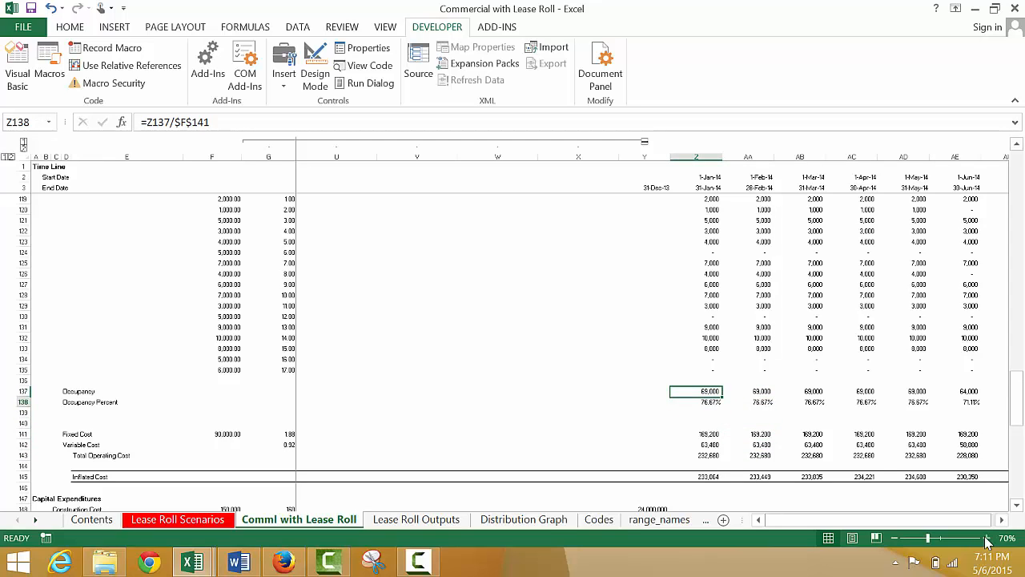
key(Down)
key(Down)
key(Down)
key(Down)
key(Down)
key(Down)
key(Down)
key(Down)
key(Down)
key(Down)
key(Down)
key(Down)
key(Down)
key(Down)
key(Down)
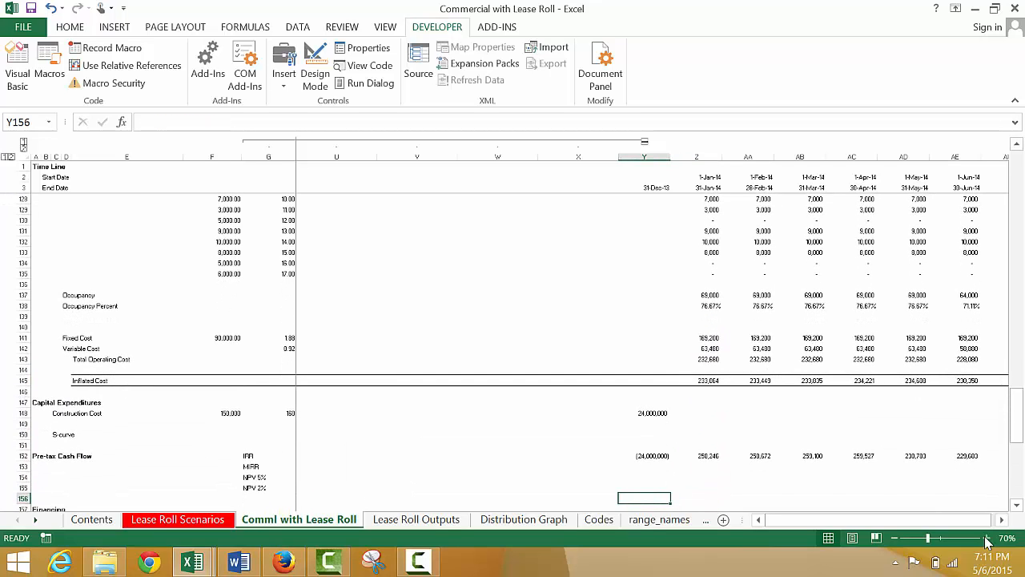
Step: Examine the Construction Cost and Pre-tax Cash Flow rows around the December 2013 and January 2014 columns, ending at Z156
key(Up)
key(Up)
key(Up)
key(Up)
key(Up)
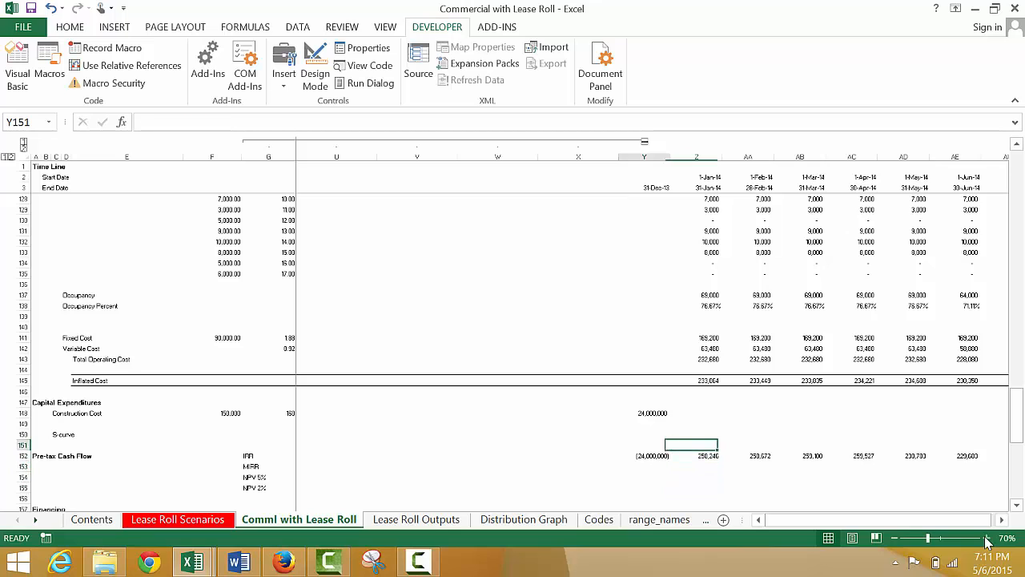
key(Left)
key(Left)
key(Up)
key(Up)
key(Up)
key(Right)
key(Down)
key(Down)
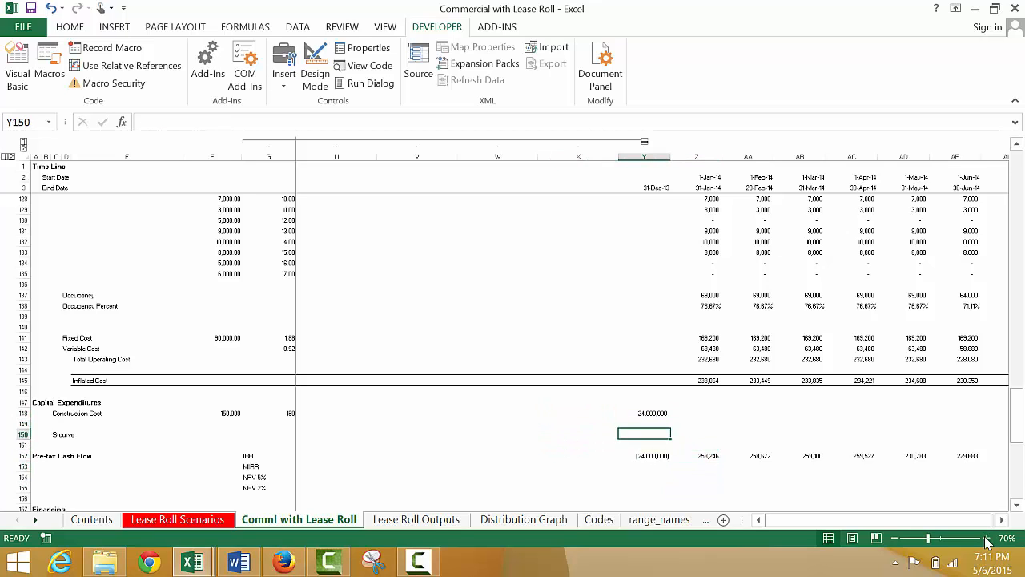
key(Down)
key(Down)
key(Right)
key(Down)
key(Down)
key(Down)
key(Down)
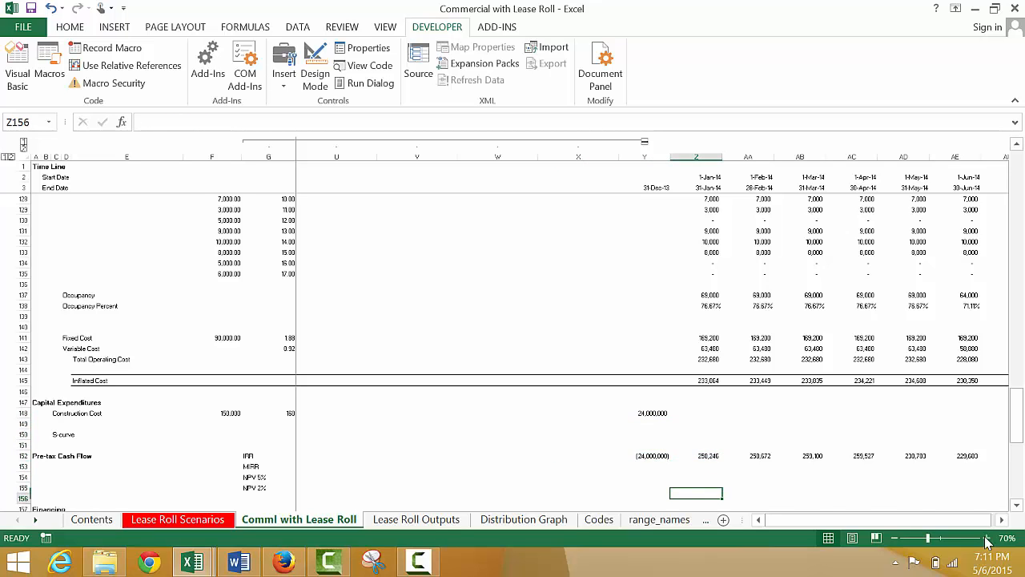
Step: Look through the Financing and Cash Flow sections down to the Defaulted Debt and PV of Debt rows, ending at Z184
key(Down)
key(Down)
key(Down)
key(Down)
key(Down)
key(Down)
key(Down)
key(Down)
key(Down)
key(Down)
key(Down)
key(Down)
key(Down)
key(Down)
key(Down)
key(Down)
key(Down)
key(Down)
key(Down)
key(Down)
key(Down)
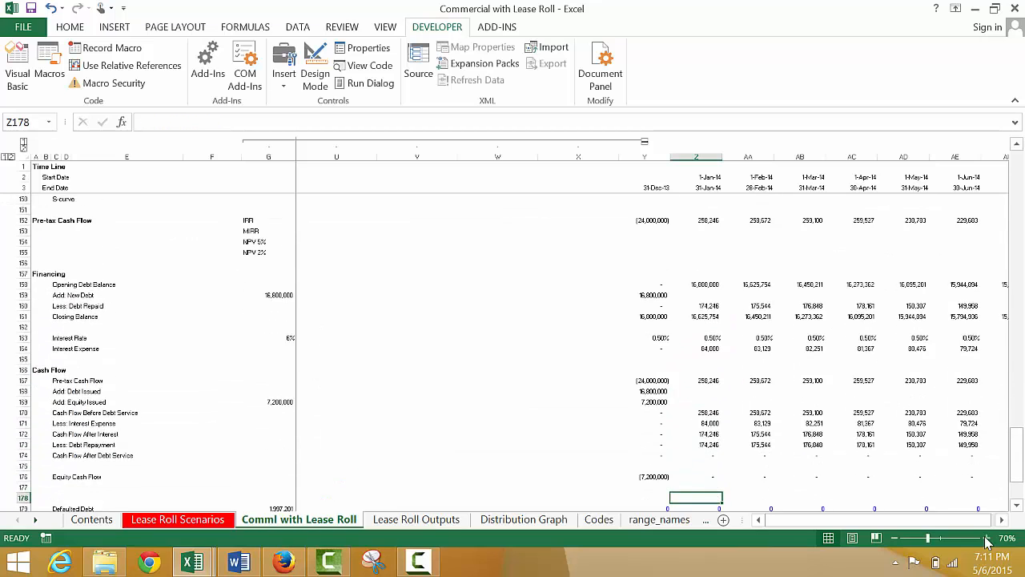
key(Down)
key(Down)
key(Down)
key(Down)
key(Down)
key(Down)
key(Down)
key(Down)
key(Down)
key(Down)
key(Up)
key(Up)
key(Up)
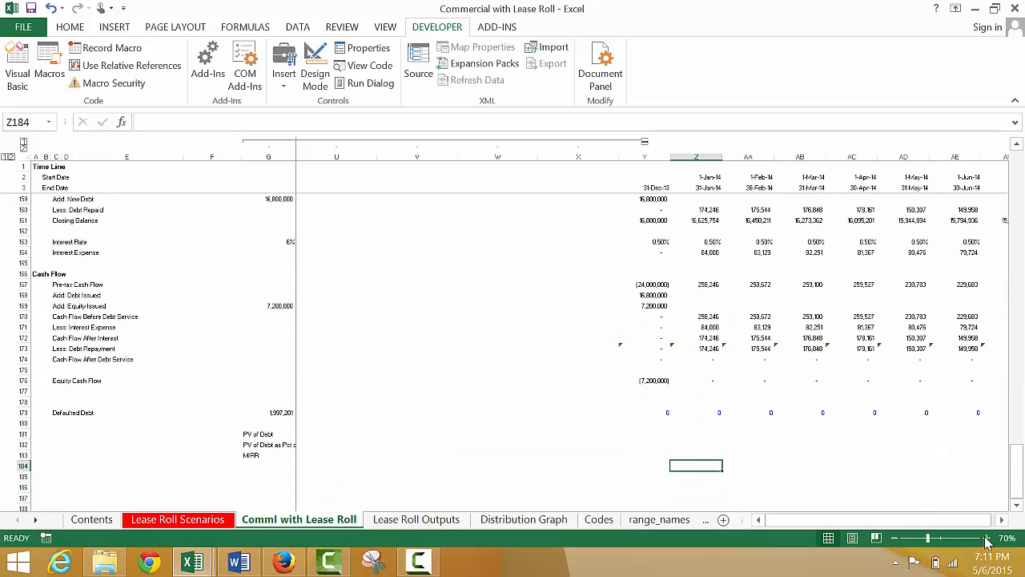
Step: Review the January 2014 cash flow rows from the bottom upward to the Interest Expense formula in Z164
key(Up)
key(Up)
key(Up)
key(Up)
key(Up)
key(Up)
key(Up)
key(Up)
key(Up)
key(Up)
key(Up)
key(Up)
key(Up)
key(Up)
key(Up)
key(Up)
key(Up)
key(Up)
key(Up)
key(Up)
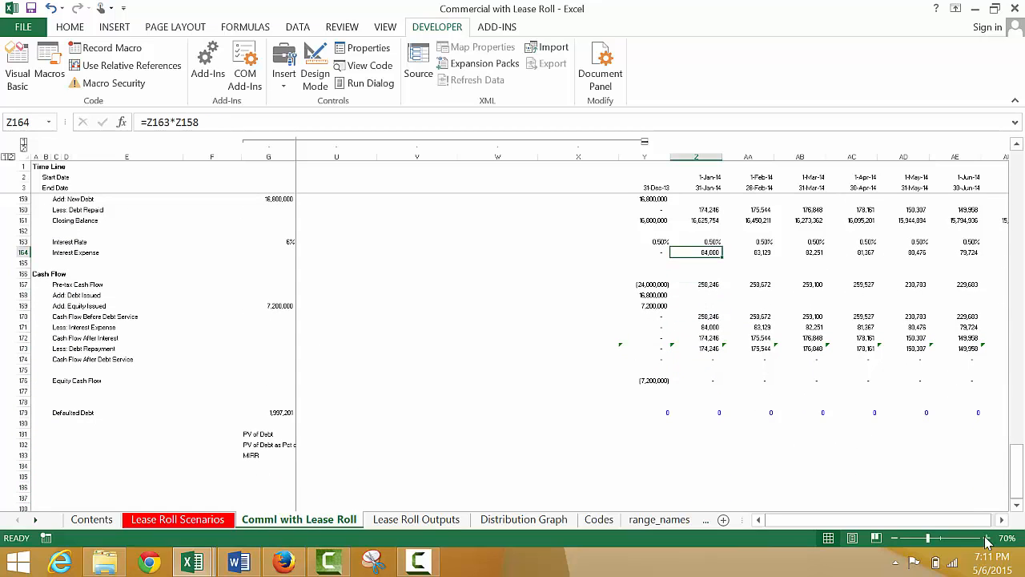
Step: Go back up column Y past the financing, operating expense and revenue sections to the Tenant Lease Schedule at Y70
key(Left)
key(Up)
key(Up)
key(Up)
key(Up)
key(Up)
key(Up)
key(Up)
key(Up)
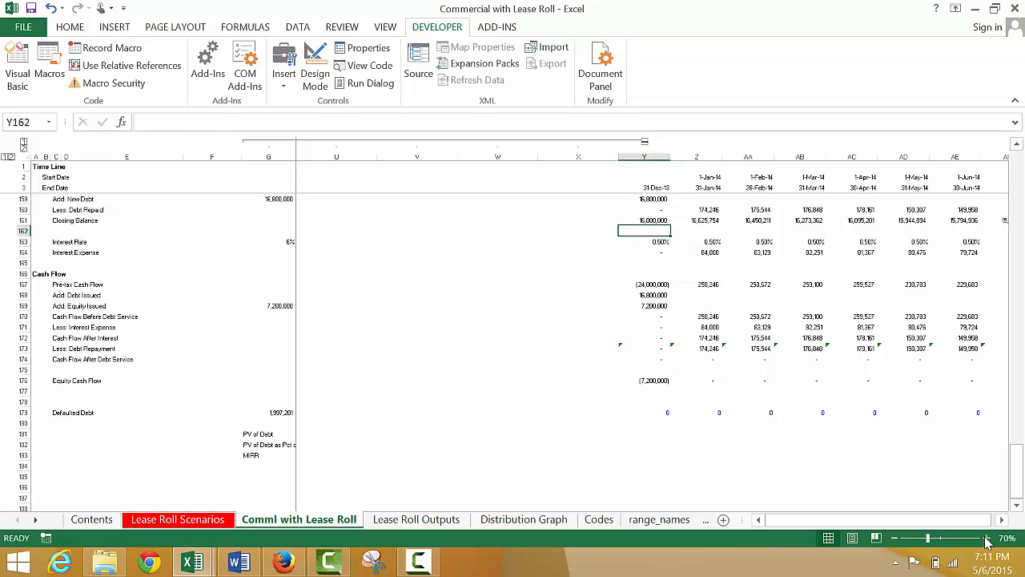
key(Up)
key(Up)
key(Up)
key(Up)
key(Up)
key(Up)
key(Up)
key(Up)
key(Up)
key(Up)
key(Up)
key(Up)
key(Up)
key(Up)
key(Up)
key(Up)
key(Up)
key(Up)
key(Up)
key(Up)
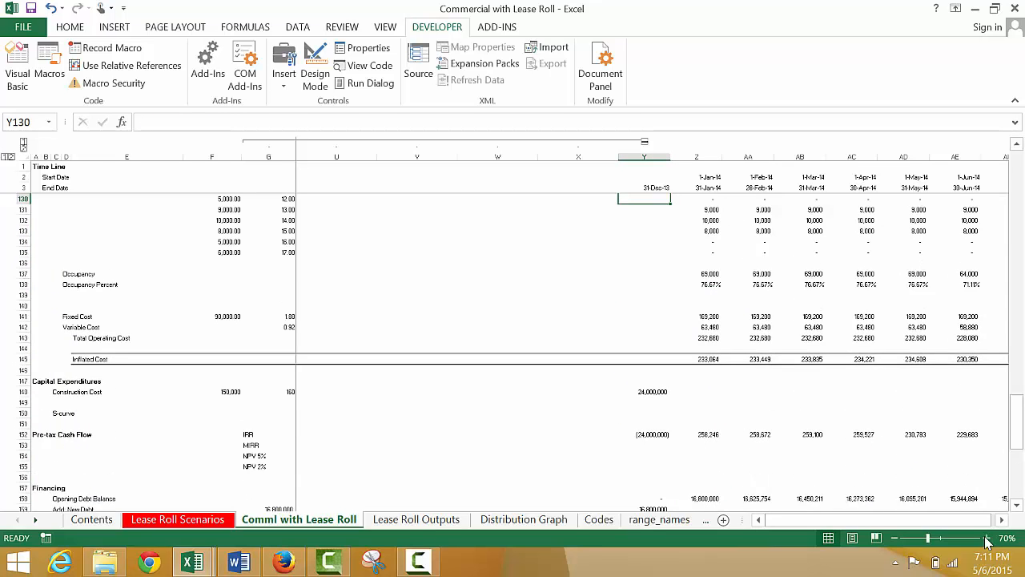
key(Up)
key(Up)
key(Up)
key(Up)
key(Up)
key(Up)
key(Up)
key(Up)
key(Up)
key(Up)
key(Up)
key(Up)
key(Up)
key(Up)
key(Up)
key(Up)
key(Up)
key(Up)
key(Up)
key(Up)
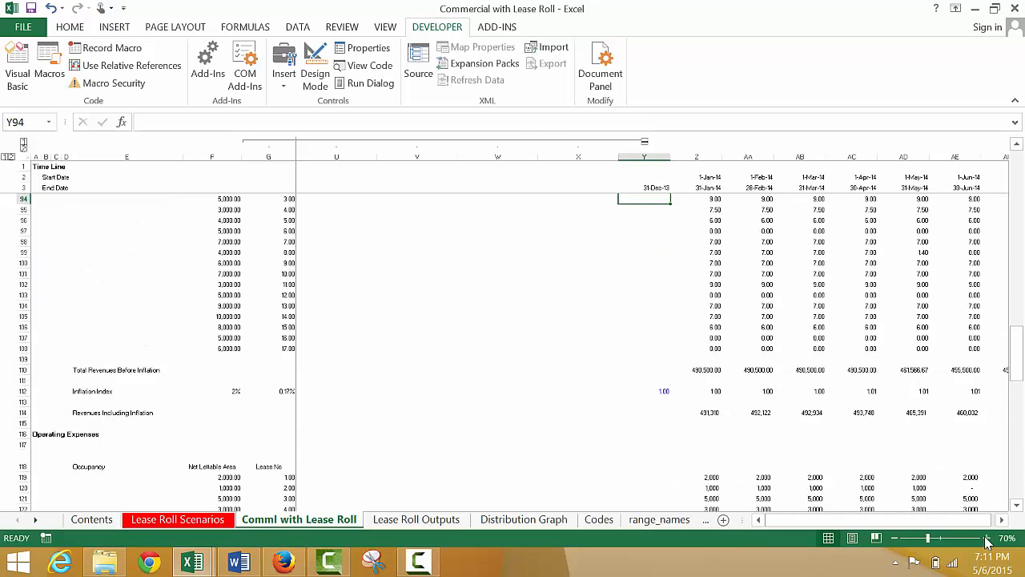
key(Up)
key(Up)
key(Up)
key(Up)
key(Up)
key(Up)
key(Up)
key(Up)
key(Up)
key(Up)
key(Up)
key(Up)
key(Up)
key(Up)
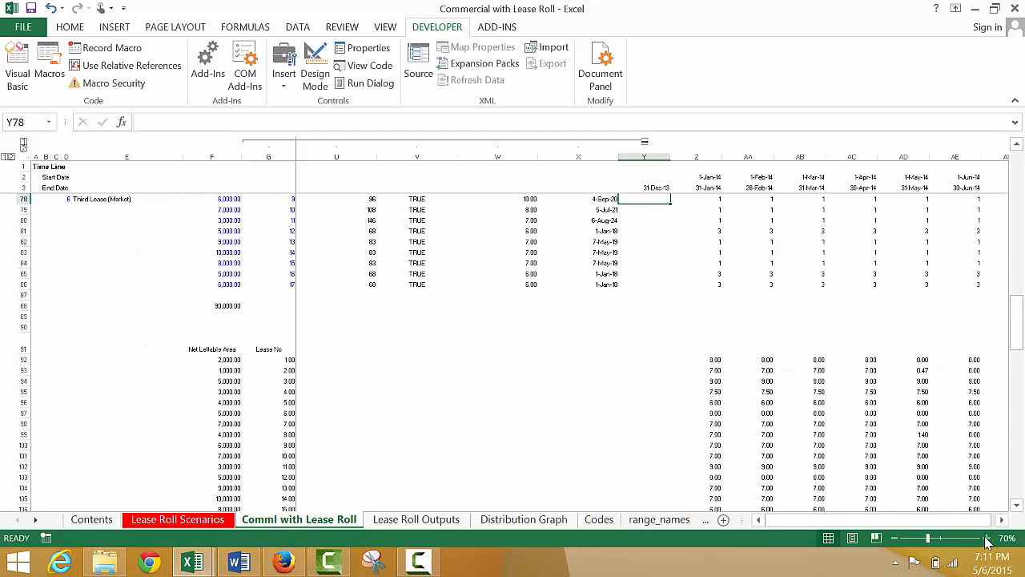
key(Up)
key(Up)
key(Down)
key(Down)
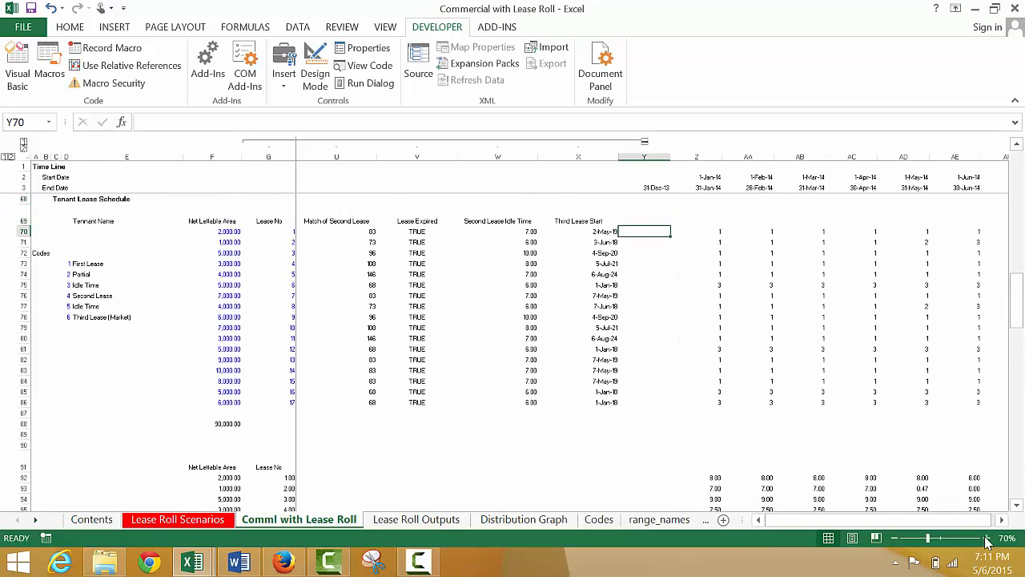
Step: Inspect the February 2014 lease_codes formulas in the Tenant Lease Schedule, from AA70 down to AA80
key(Right)
key(Right)
key(Down)
key(Down)
key(Down)
key(Down)
key(Down)
key(Down)
key(Down)
key(Down)
key(Down)
key(Down)
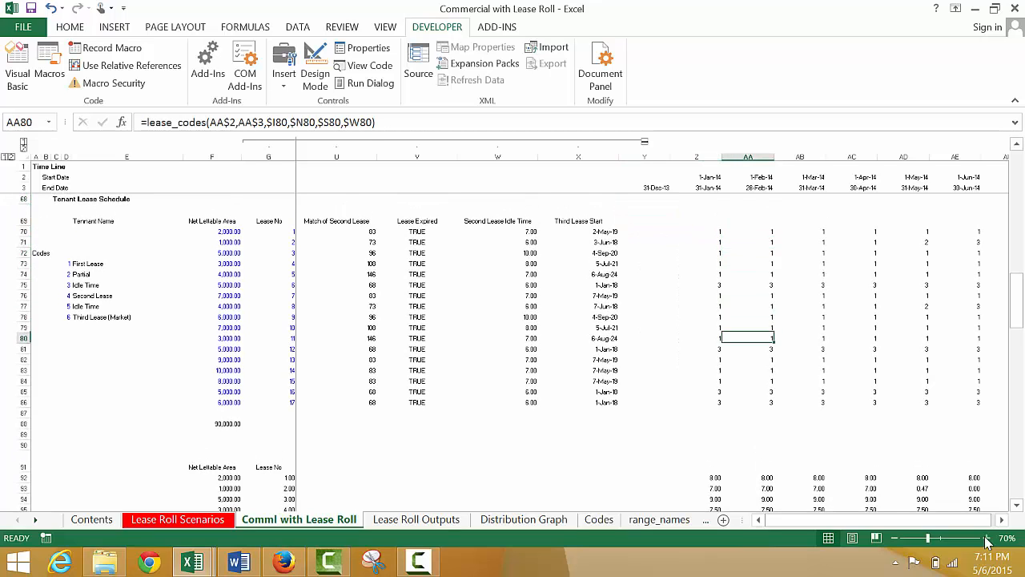
Step: Examine the January 2014 column from the Tenant Lease Schedule codes down to the CHOOSE rental rate formulas, ending at Z107
key(Left)
key(Down)
key(Down)
key(Down)
key(Down)
key(Down)
key(Down)
key(Down)
key(Down)
key(Down)
key(Down)
key(Down)
key(Down)
key(Down)
key(Down)
key(Down)
key(Down)
key(Down)
key(Down)
key(Down)
key(Down)
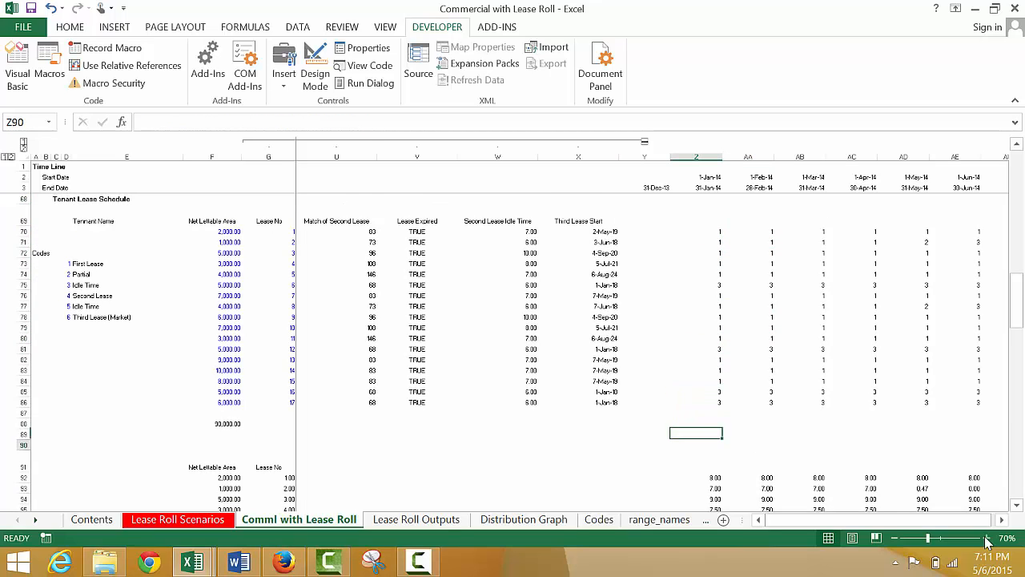
key(Down)
key(Down)
key(Down)
key(Down)
key(Down)
key(Down)
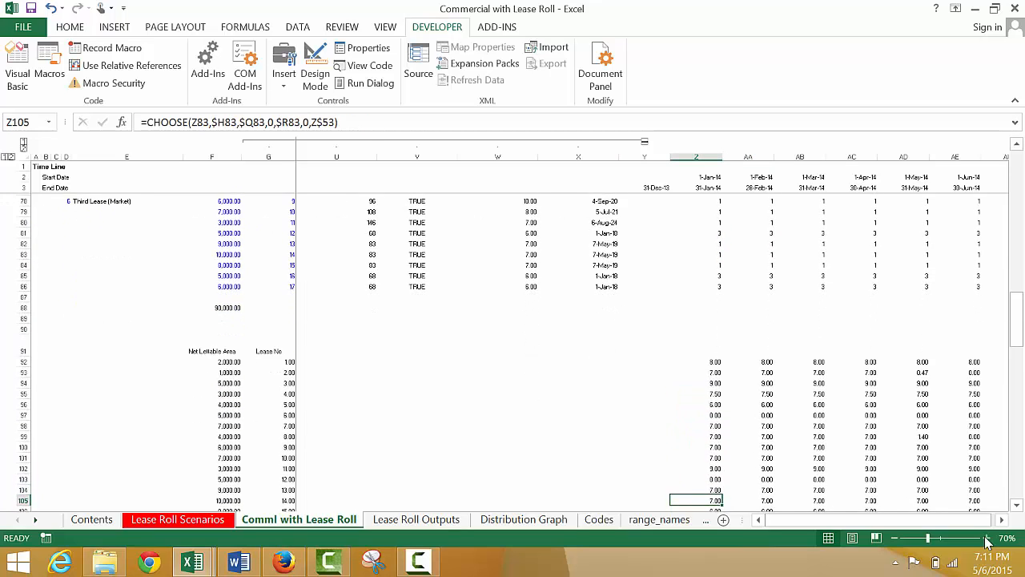
key(Down)
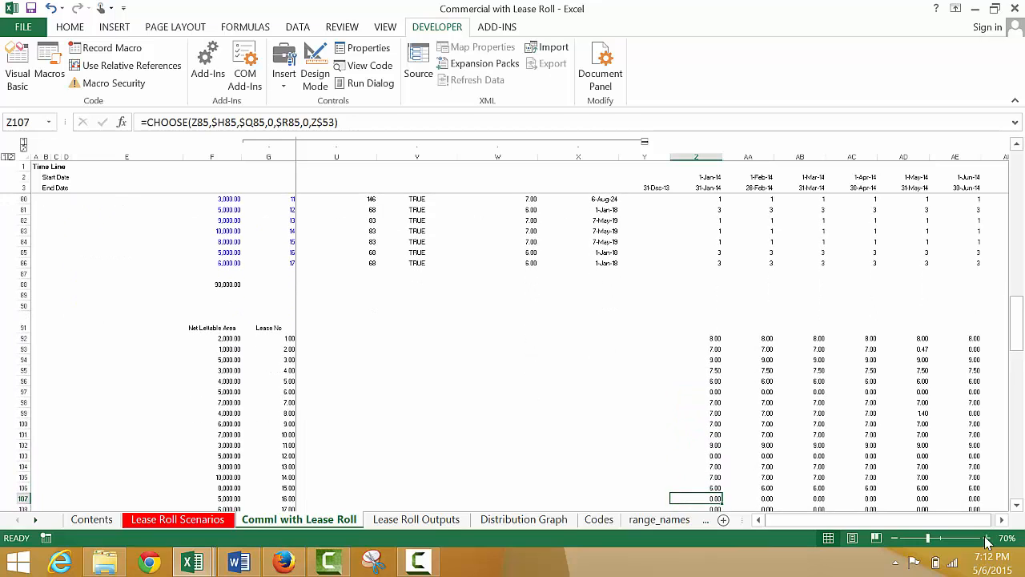
Step: Go back up column Z past the lease_codes formulas and Financing Assumptions to the area above Market Lease Rate at Z38
key(Up)
key(Up)
key(Up)
key(Up)
key(Up)
key(Up)
key(Up)
key(Up)
key(Up)
key(Up)
key(Up)
key(Up)
key(Up)
key(Up)
key(Up)
key(Up)
key(Up)
key(Up)
key(Up)
key(Up)
key(Down)
key(Up)
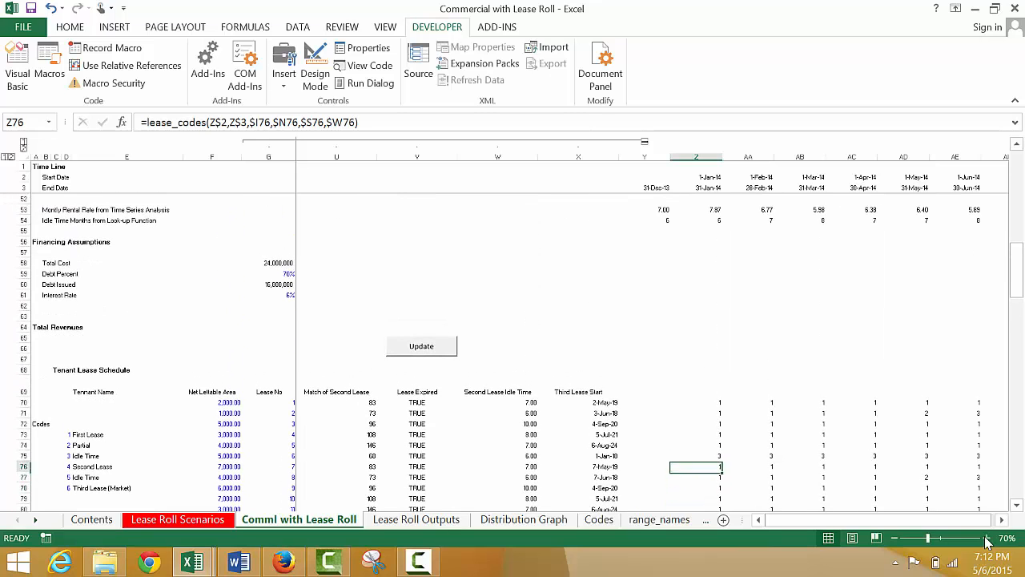
key(Up)
key(Up)
key(Up)
key(Up)
key(Up)
key(Up)
key(Up)
key(Up)
key(Up)
key(Up)
key(Up)
key(Up)
key(Up)
key(Up)
key(Up)
key(Up)
key(Up)
key(Up)
key(Up)
key(Up)
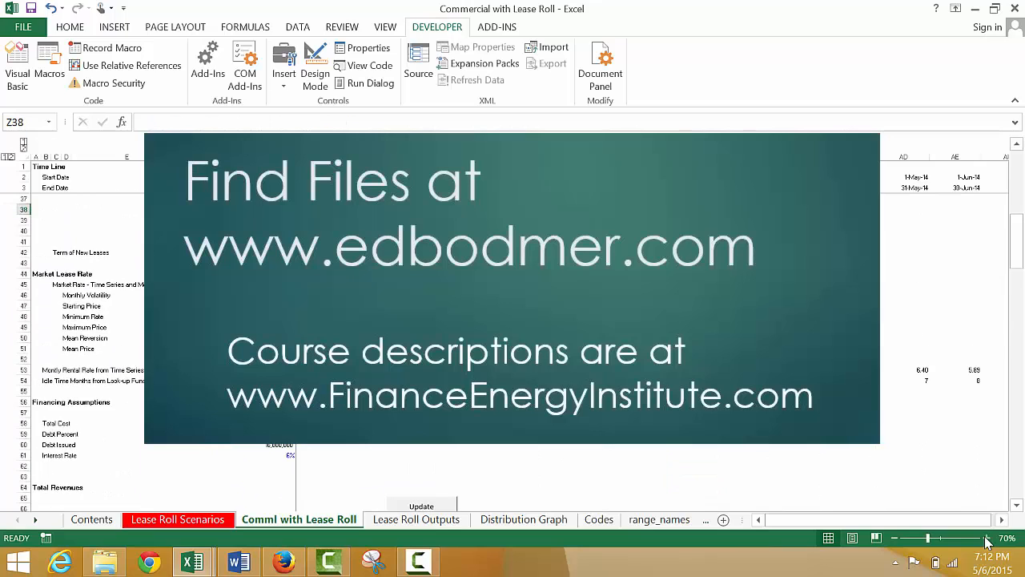
Step: Compare the monthly rental rate formulas in row 53, from the opening rate in Y53 to the January 2014 time series formula in Z53
key(Down)
key(Down)
key(Down)
key(Down)
key(Down)
key(Down)
key(Down)
key(Down)
key(Down)
key(Down)
key(Down)
key(Down)
key(Down)
key(Down)
key(Left)
key(Right)
key(Right)
key(Left)
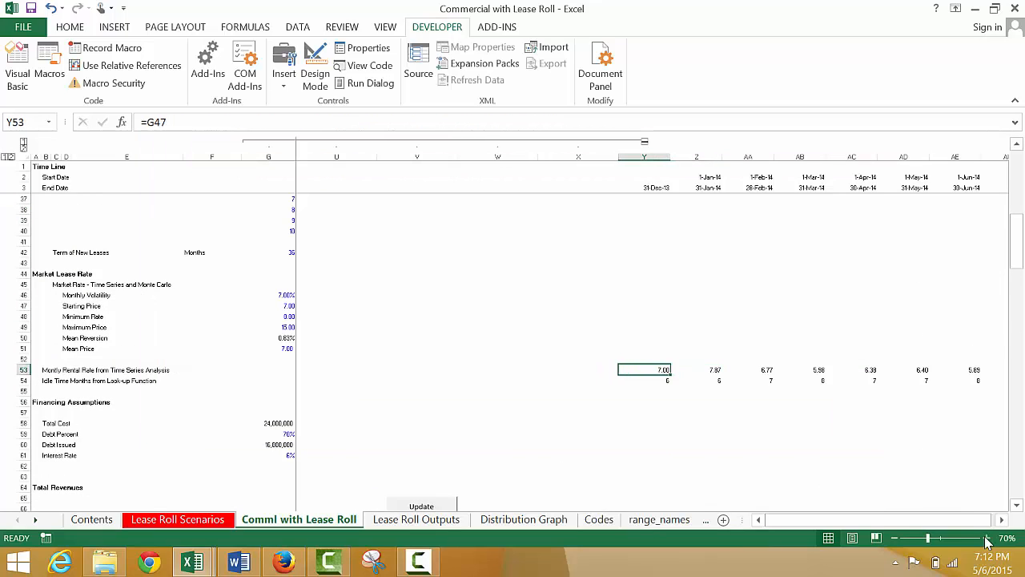
key(Right)
key(Left)
key(Right)
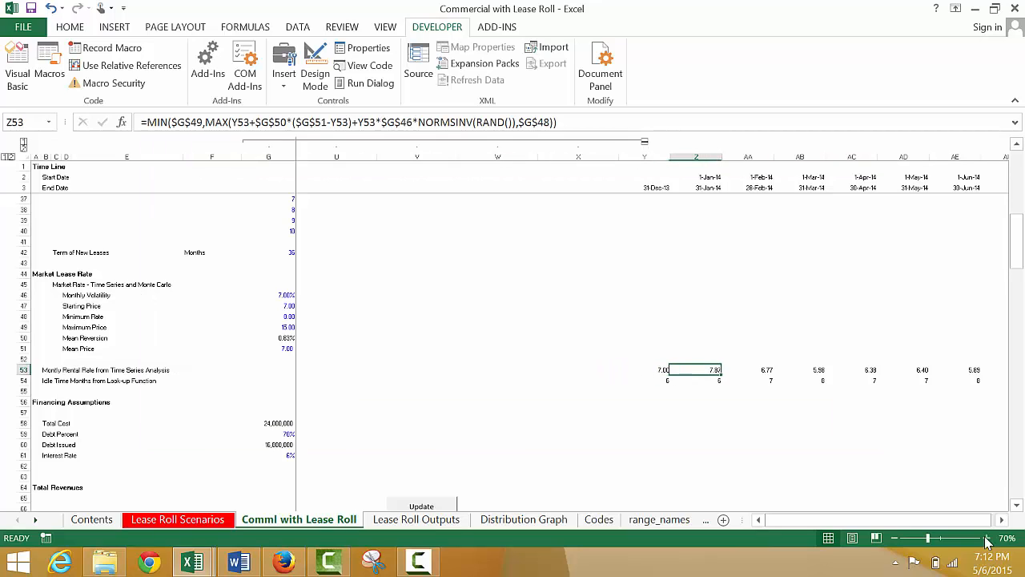